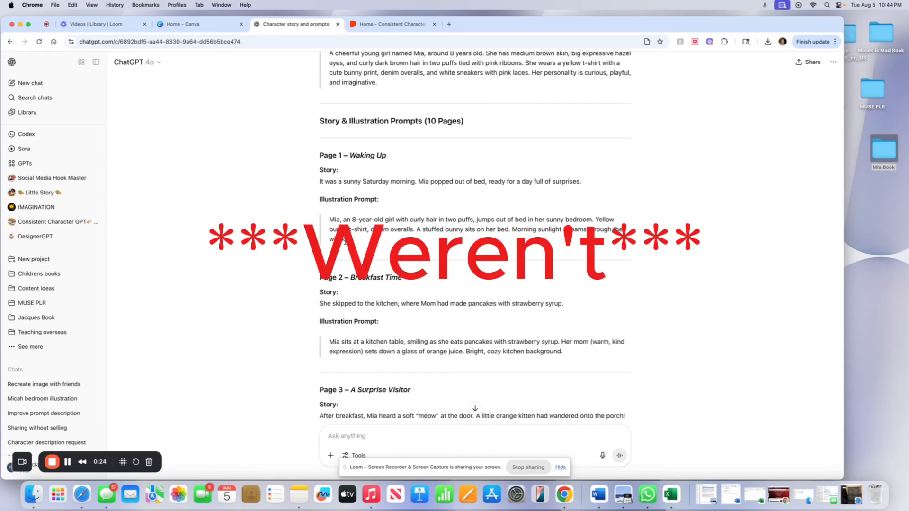
left_click(411, 22)
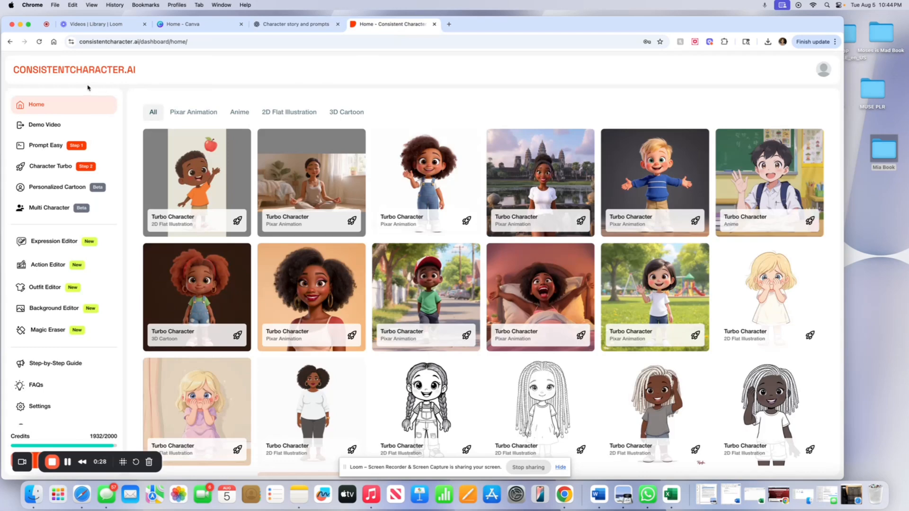
left_click(296, 24)
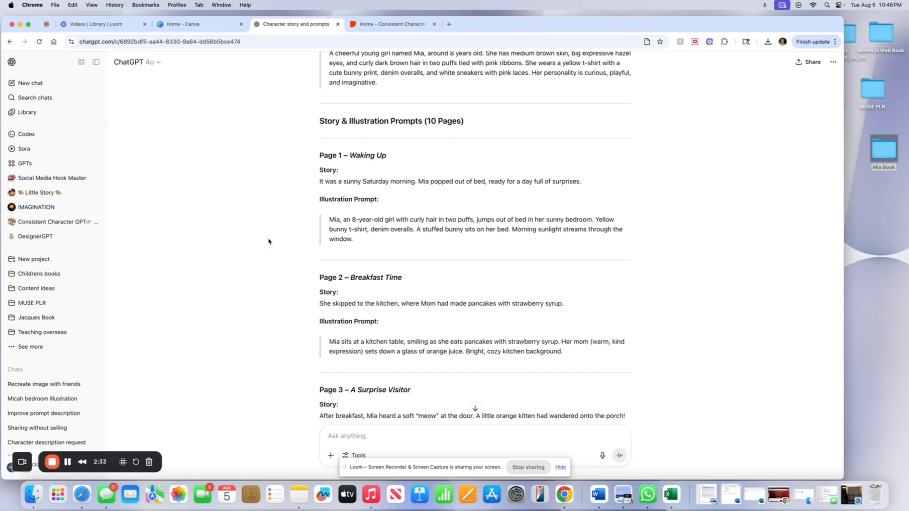
scroll(351, 138, "up", 1)
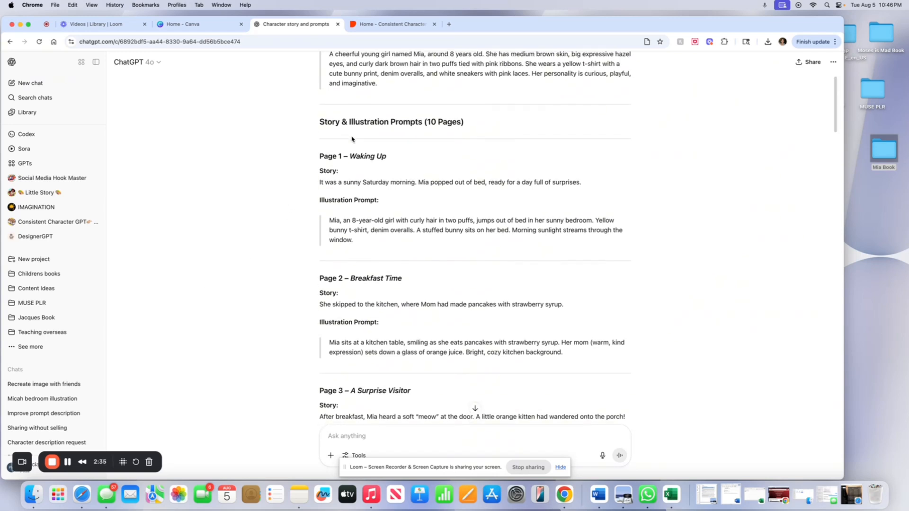
triple_click(342, 76)
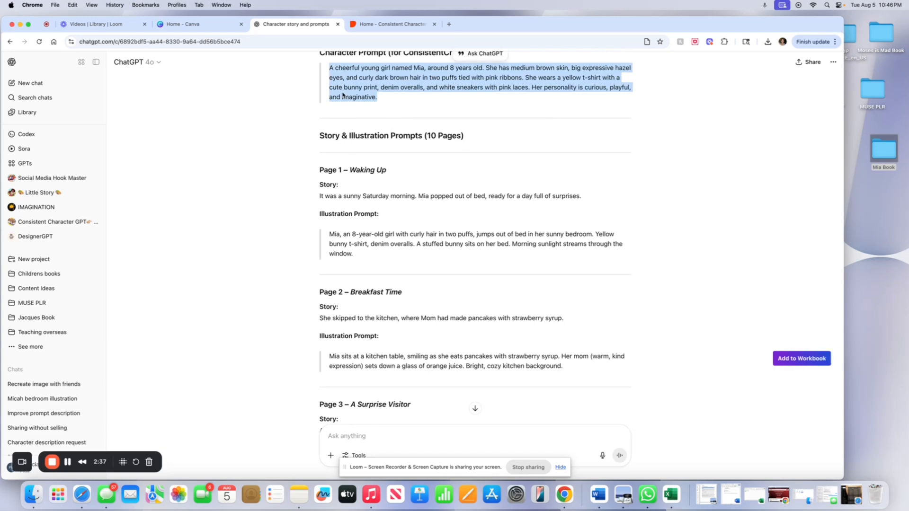
scroll(344, 120, "down", 5)
scroll(344, 120, "up", 2)
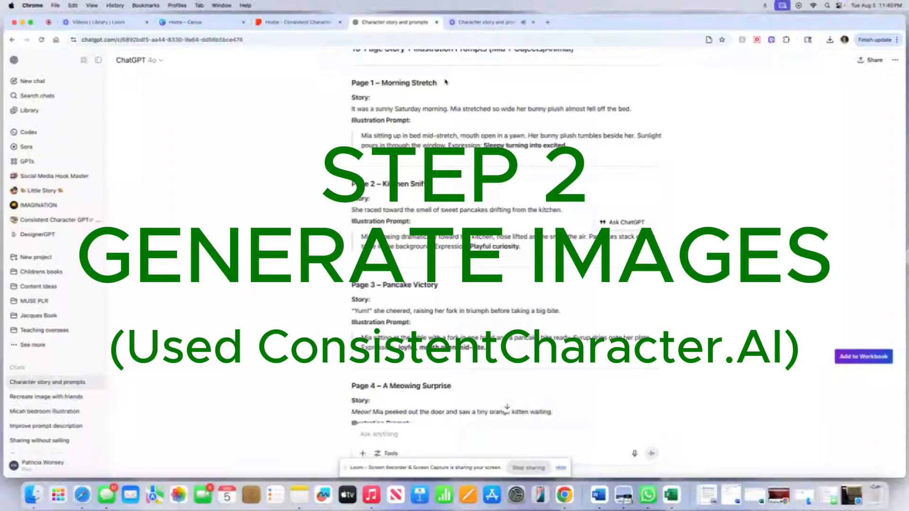
Copy Mia's full character description paragraph from the story chat.
scroll(483, 219, "up", 4)
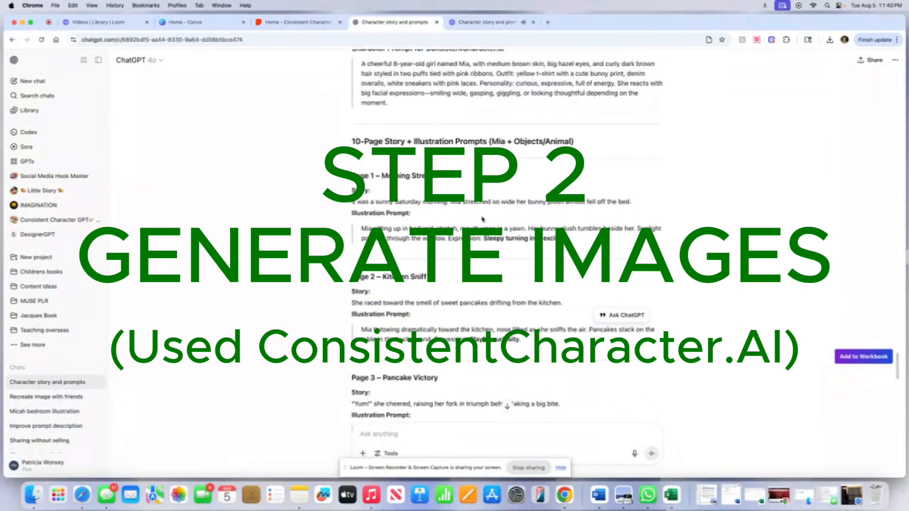
triple_click(386, 76)
right_click(386, 76)
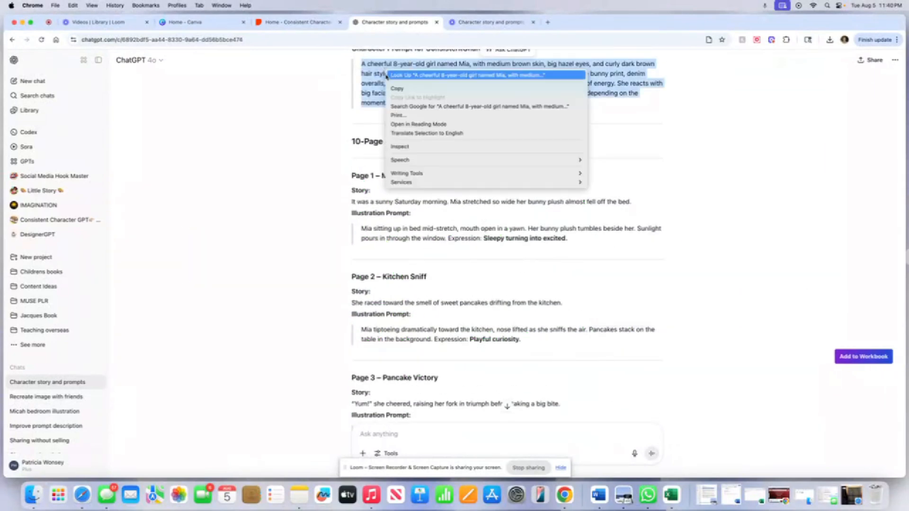
left_click(397, 88)
Open Character Turbo, paste the character description into Describe the Character, and remove its personality sentences.
left_click(321, 26)
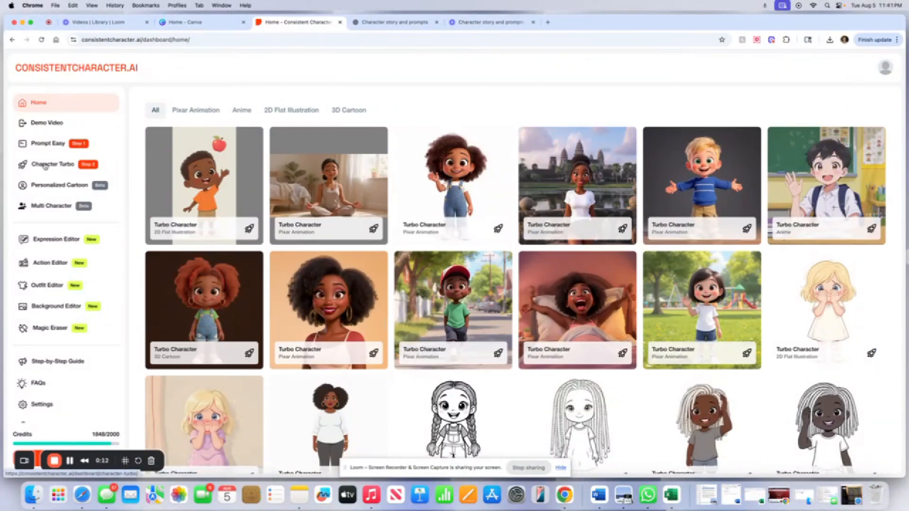
left_click(45, 166)
right_click(81, 176)
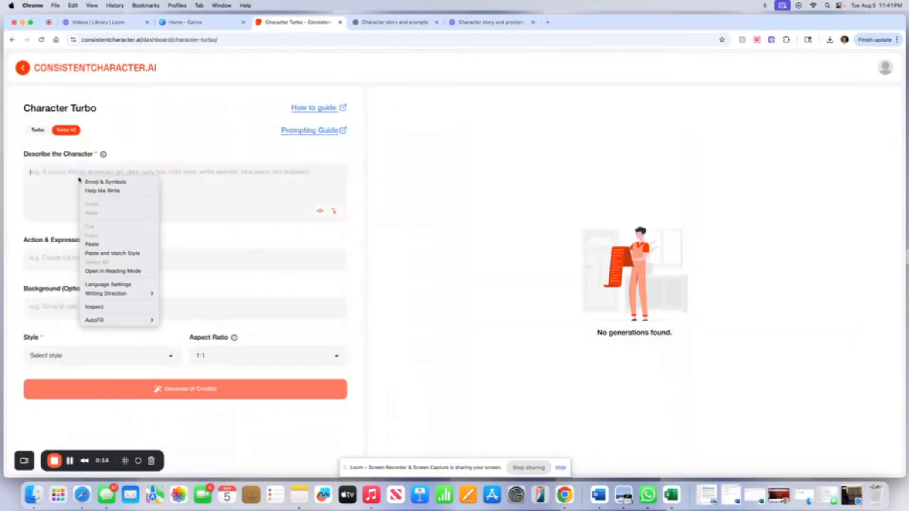
left_click(102, 244)
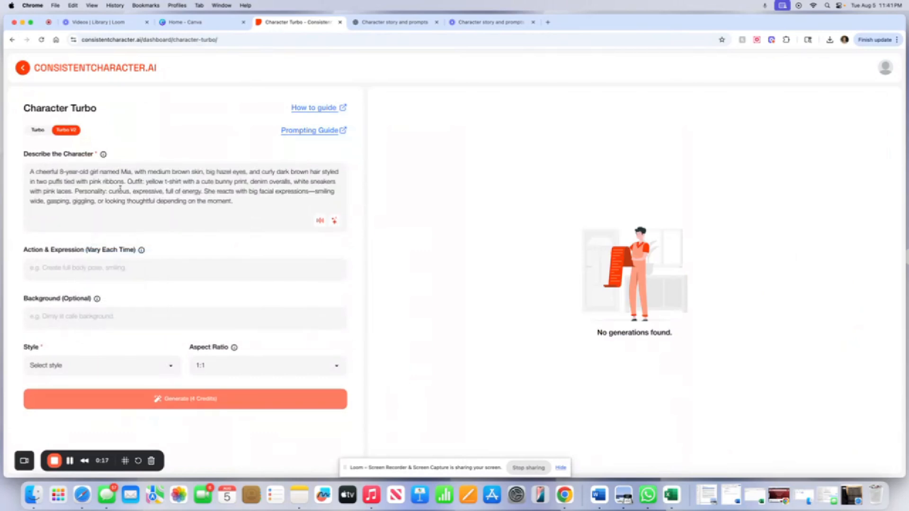
left_click_drag(75, 191, 252, 205)
key("BackSpace")
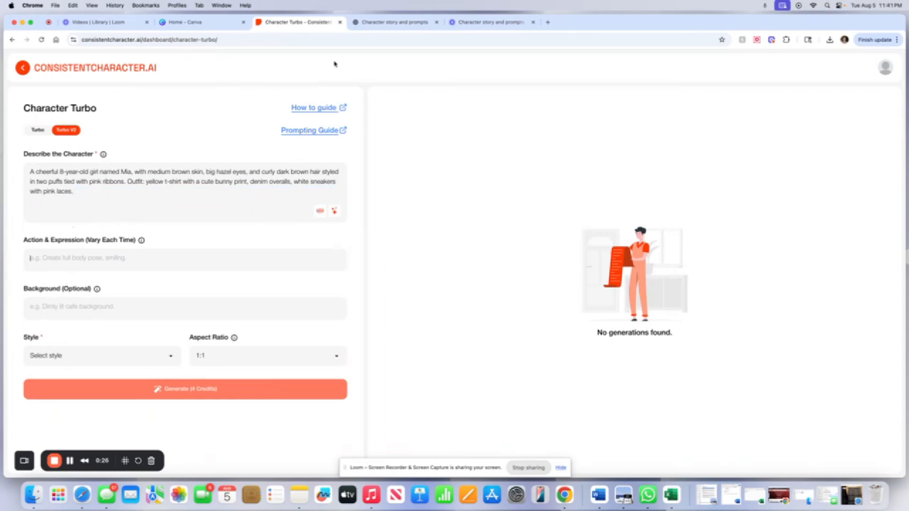
Copy the Page 1 illustration prompt sentences from the story chat.
left_click(379, 22)
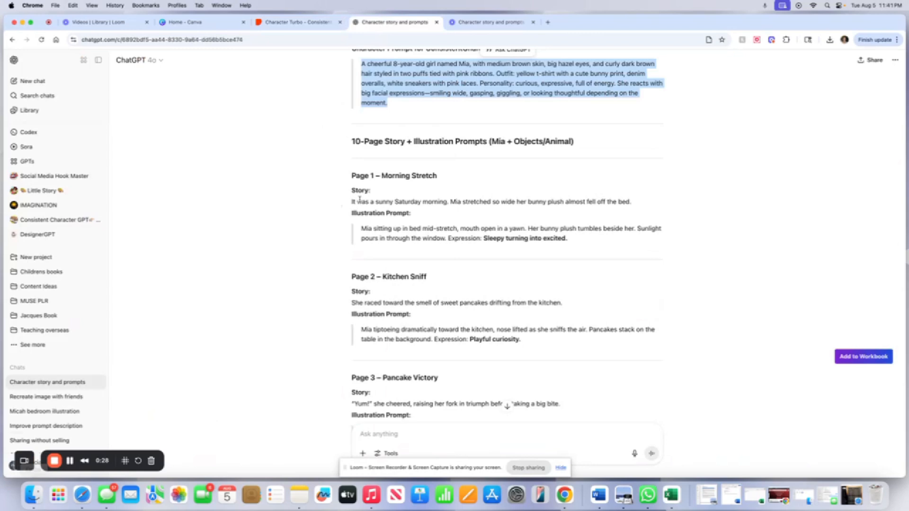
left_click(384, 228)
scroll(383, 229, "down", 1)
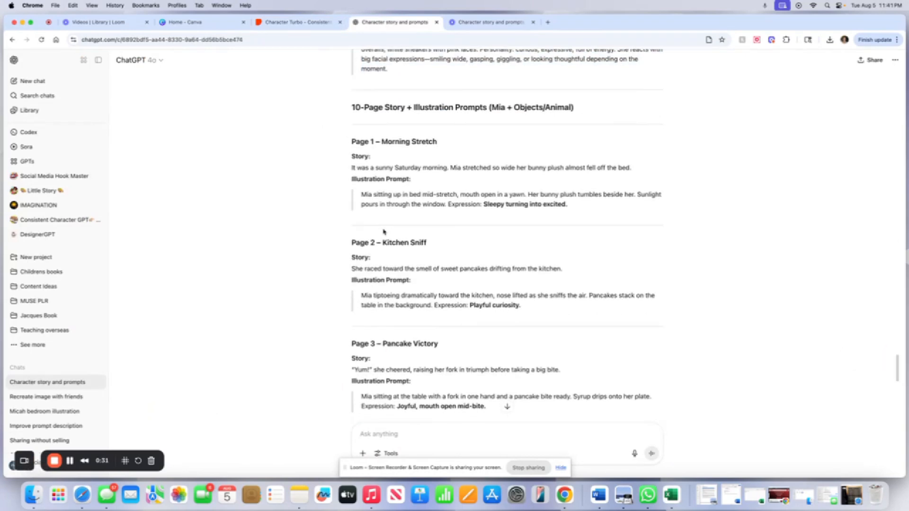
left_click_drag(361, 195, 443, 207)
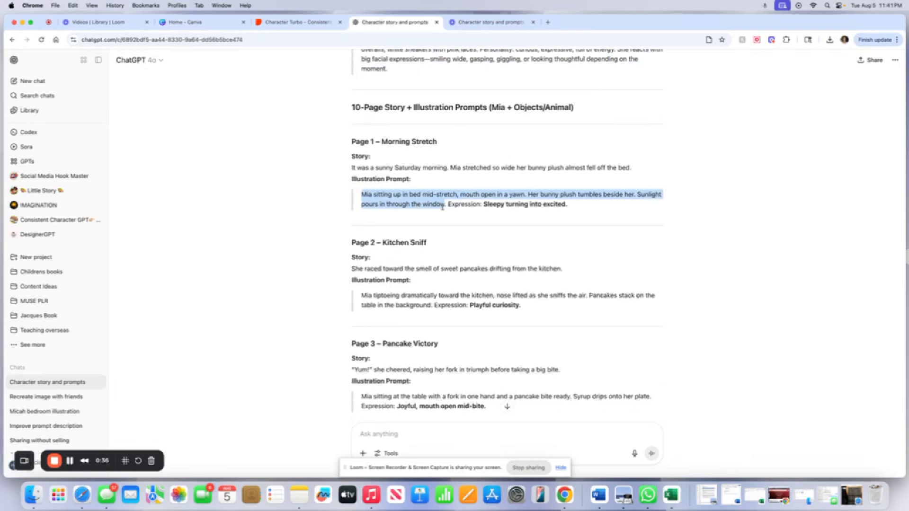
left_click_drag(442, 207, 568, 205)
right_click(497, 205)
left_click(511, 226)
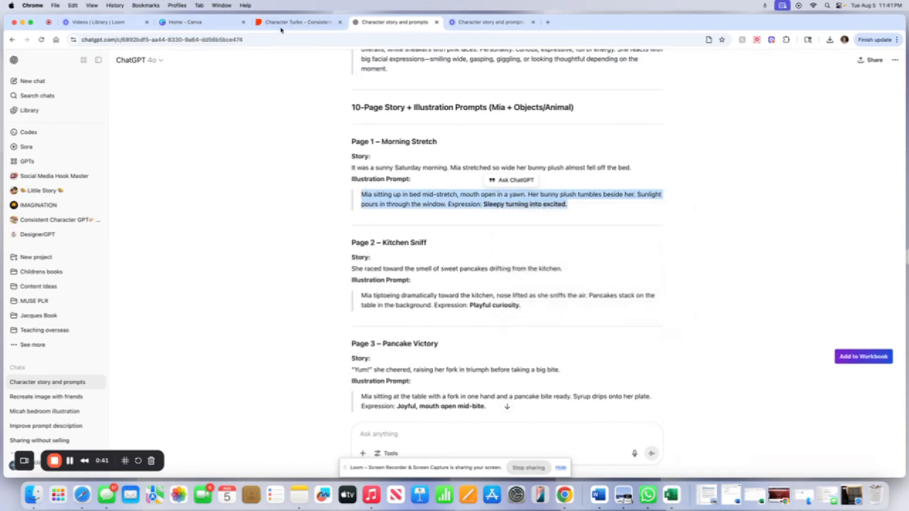
Paste the Page 1 illustration prompt into the Action & Expression field.
left_click(290, 27)
right_click(81, 259)
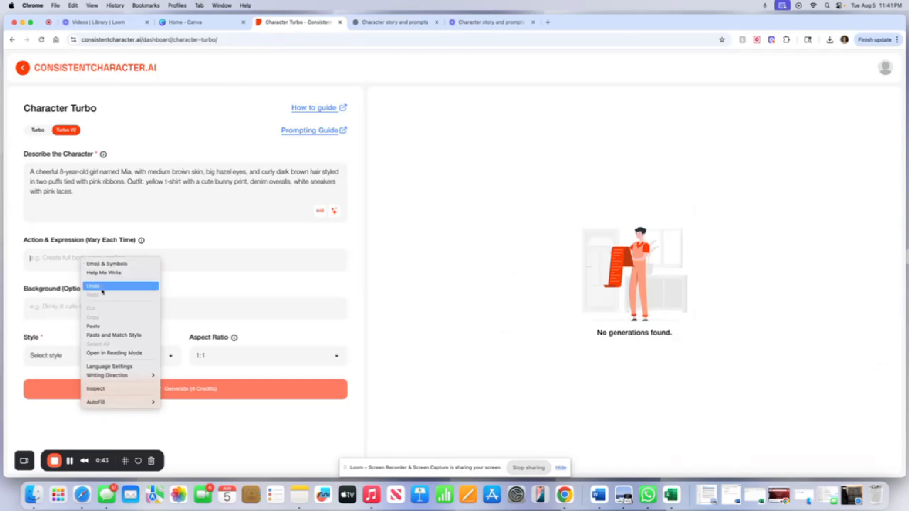
left_click(99, 335)
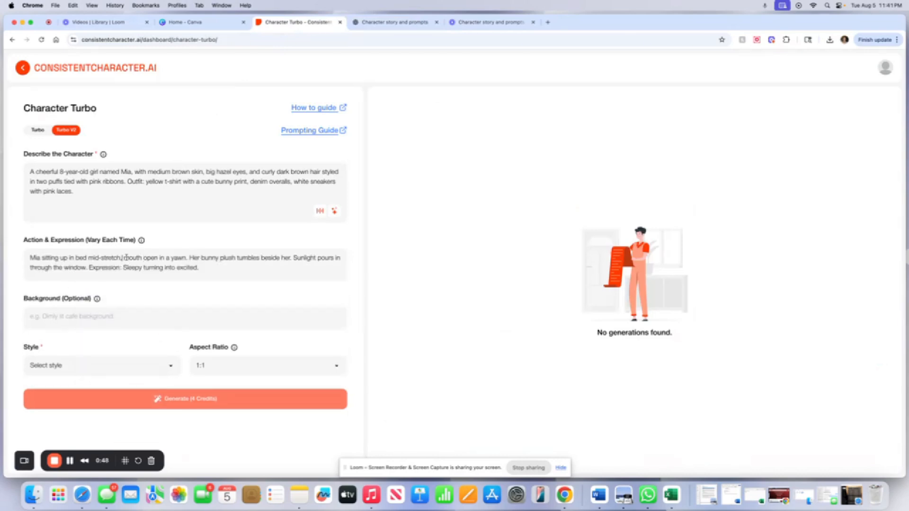
Insert "eyes closed, hand rubbing eyes," after "mid-stretch," in the Action & Expression text.
left_click(124, 259)
type("eyes close")
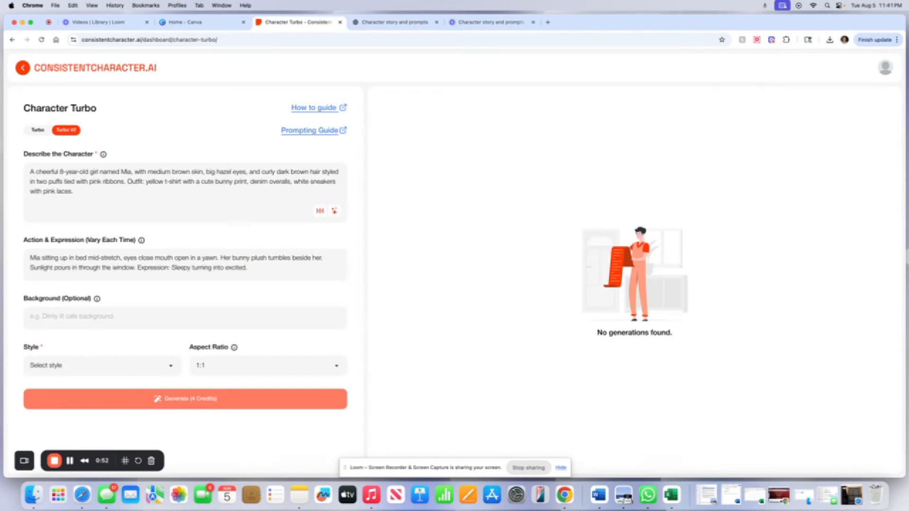
type("d, ")
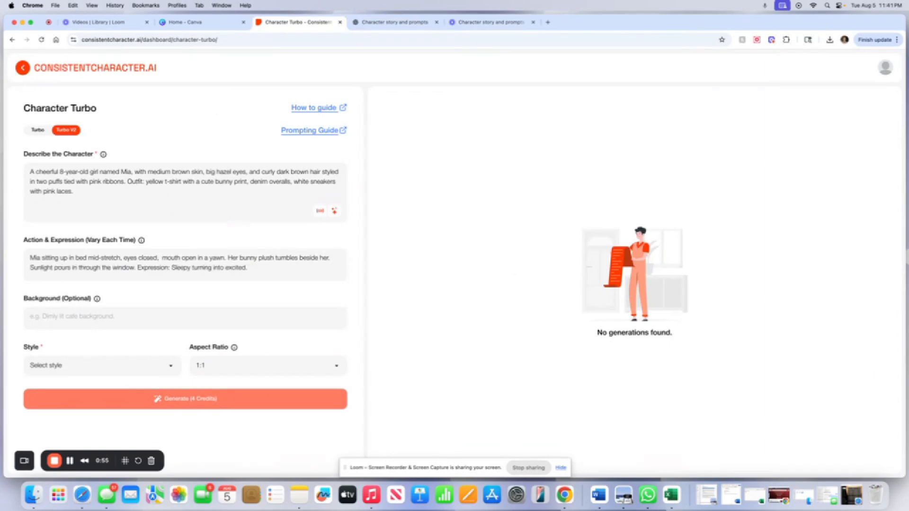
type("hand ")
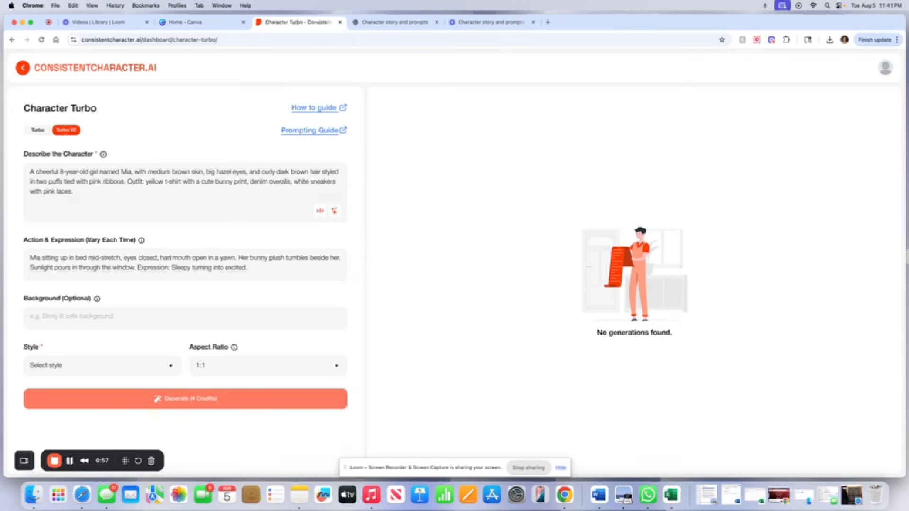
type("ru")
type("bbing eye")
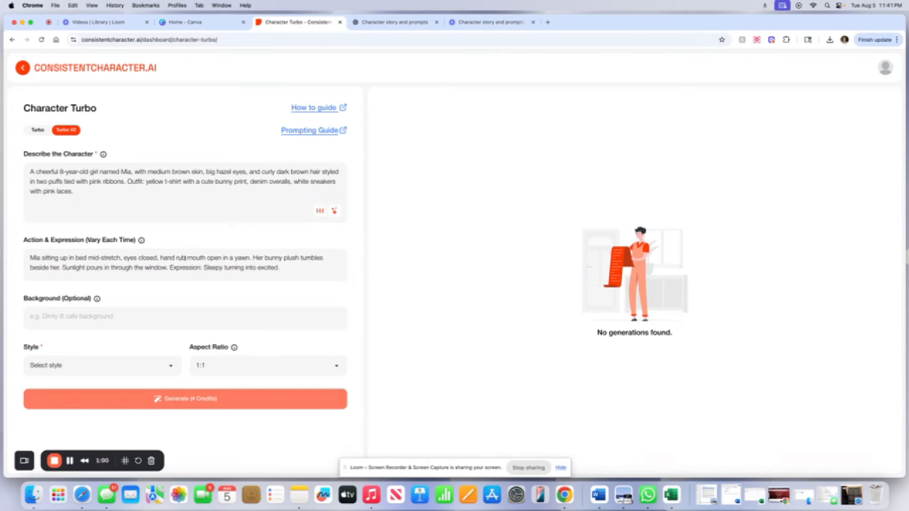
type("s,")
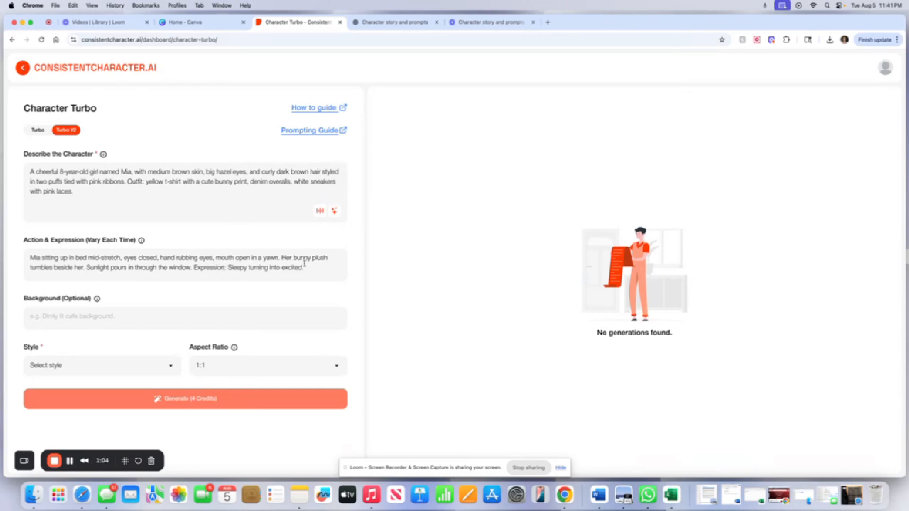
Move the bunny plush and sunlight sentences into Background, and delete the "Expression:" label from the action text.
left_click_drag(281, 258, 189, 271)
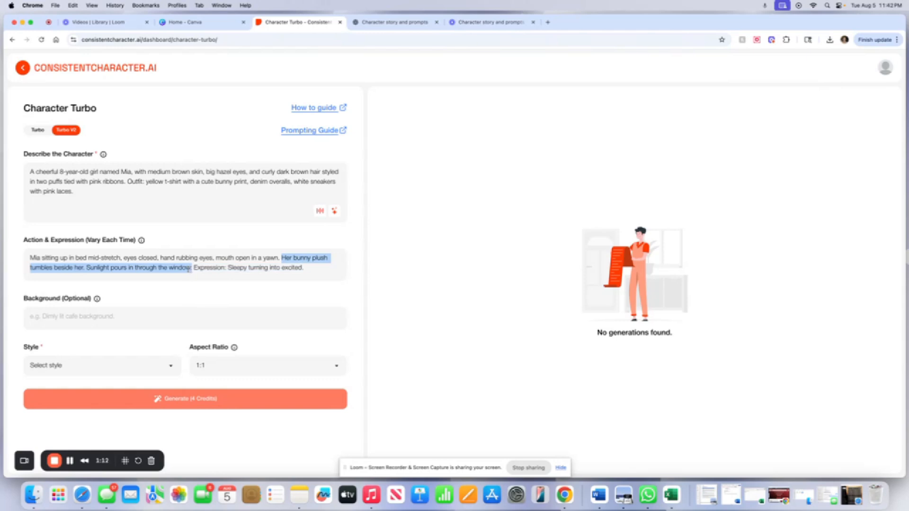
right_click(187, 269)
left_click(202, 303)
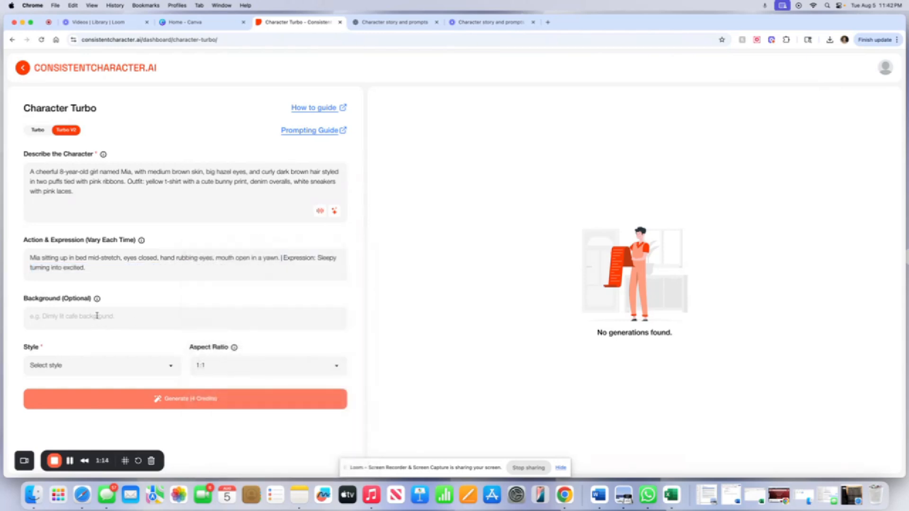
right_click(97, 315)
left_click(110, 384)
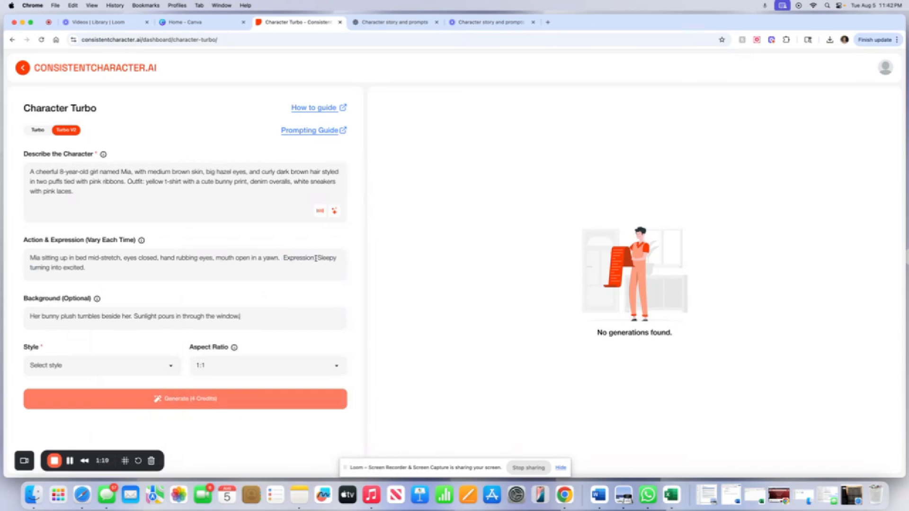
left_click_drag(314, 258, 284, 259)
key("BackSpace")
Set the style to Pixar Animation and generate the Page 1 image.
left_click(110, 375)
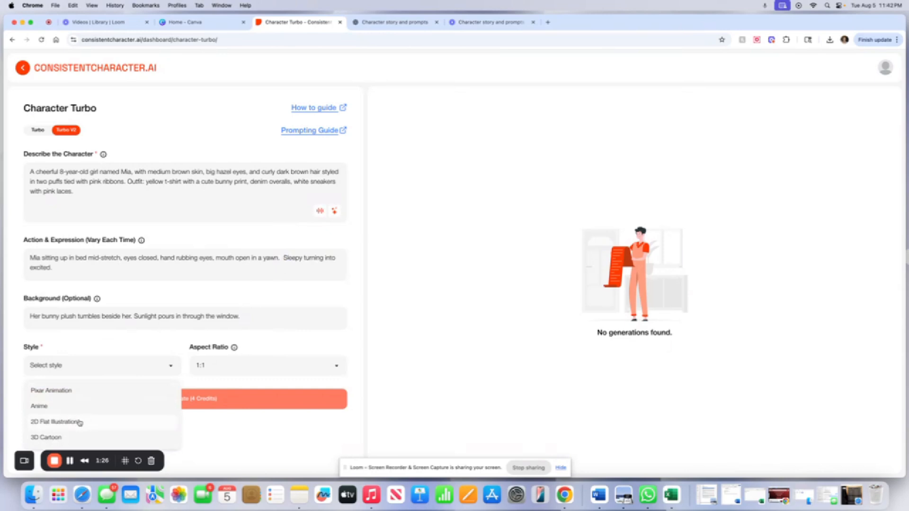
left_click(65, 391)
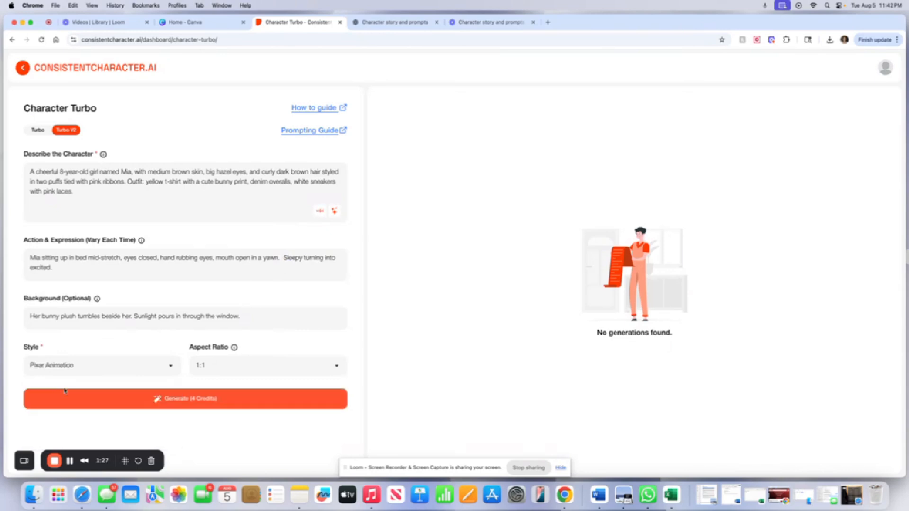
left_click(154, 401)
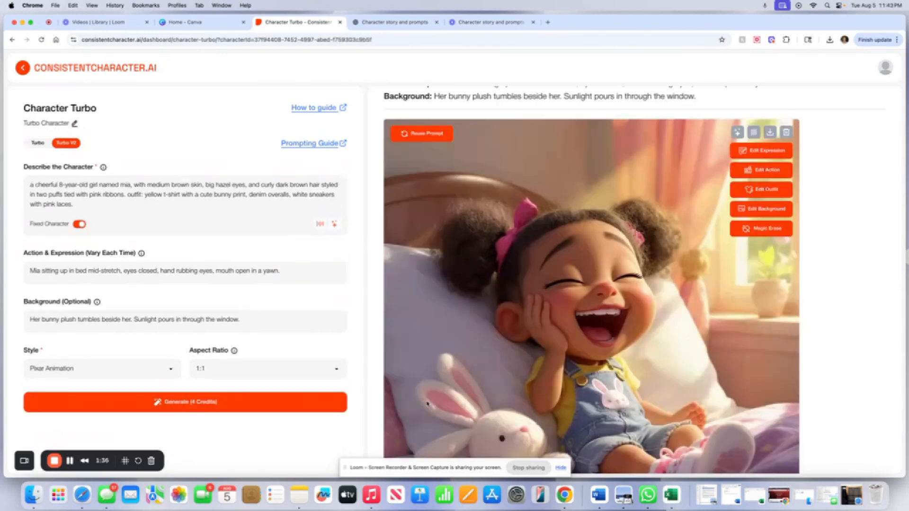
Copy the Page 2 story sentence about racing toward the smell of pancakes from the chat.
scroll(463, 395, "down", 5)
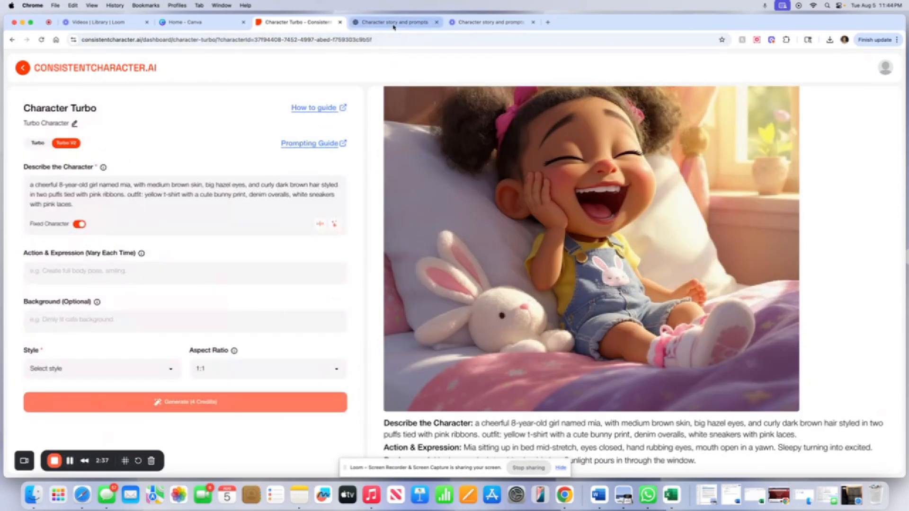
left_click(394, 22)
scroll(451, 313, "down", 3)
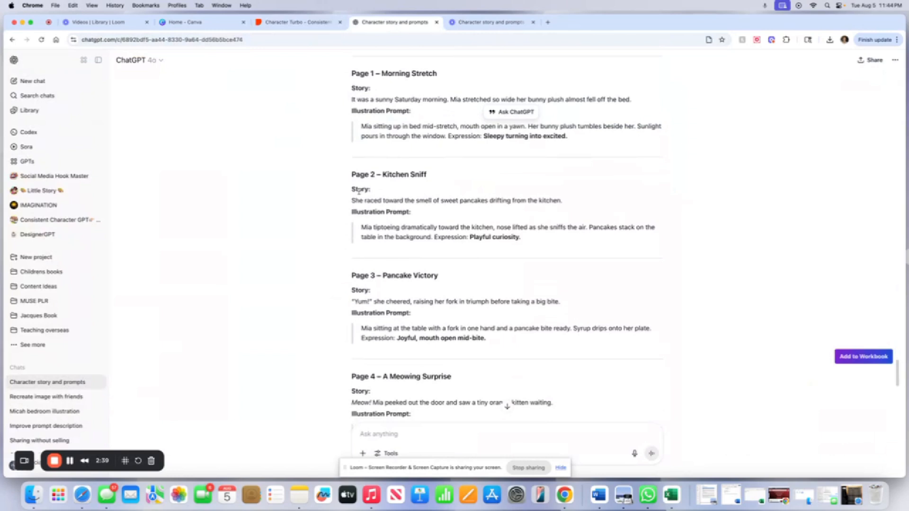
left_click_drag(351, 200, 568, 201)
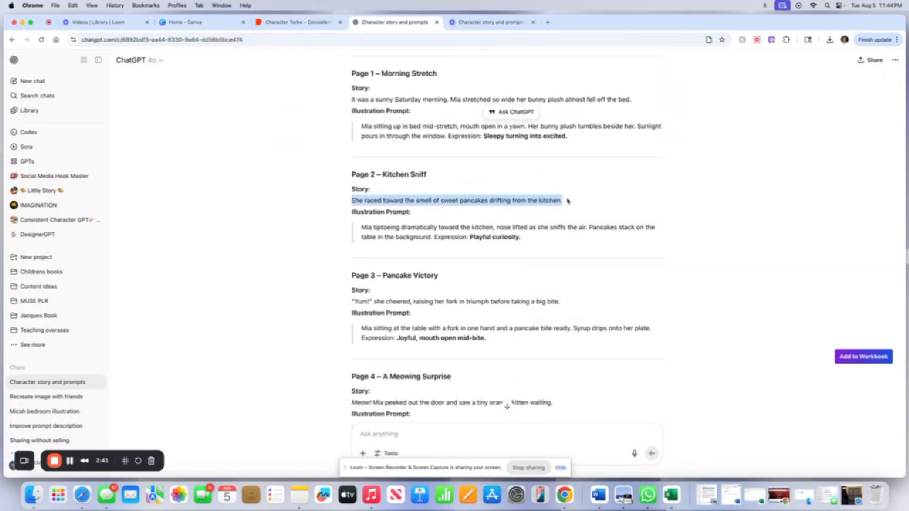
right_click(540, 199)
left_click(558, 220)
Paste the Page 2 sentence into the Action & Expression field.
left_click(298, 22)
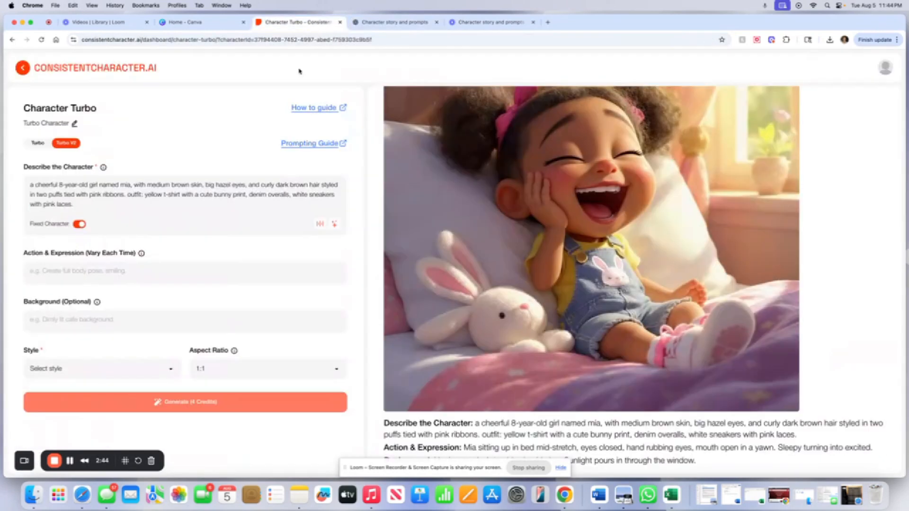
right_click(165, 270)
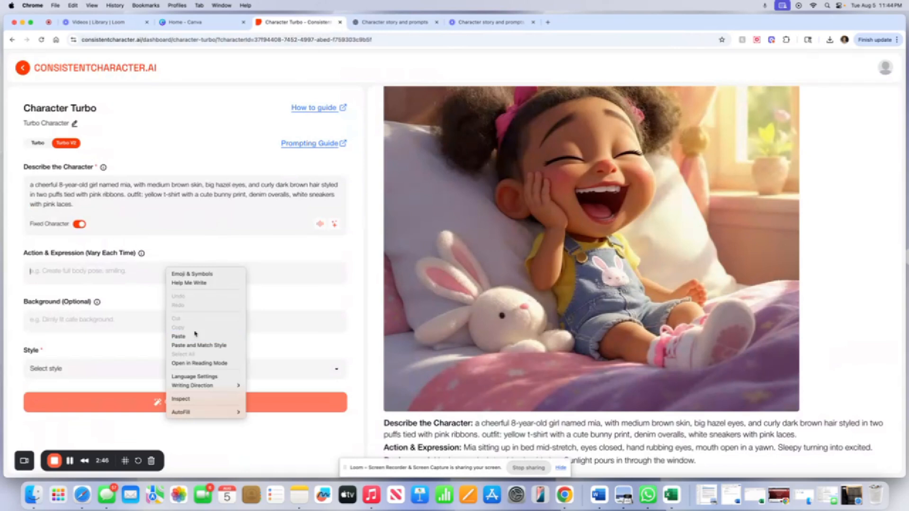
left_click(195, 337)
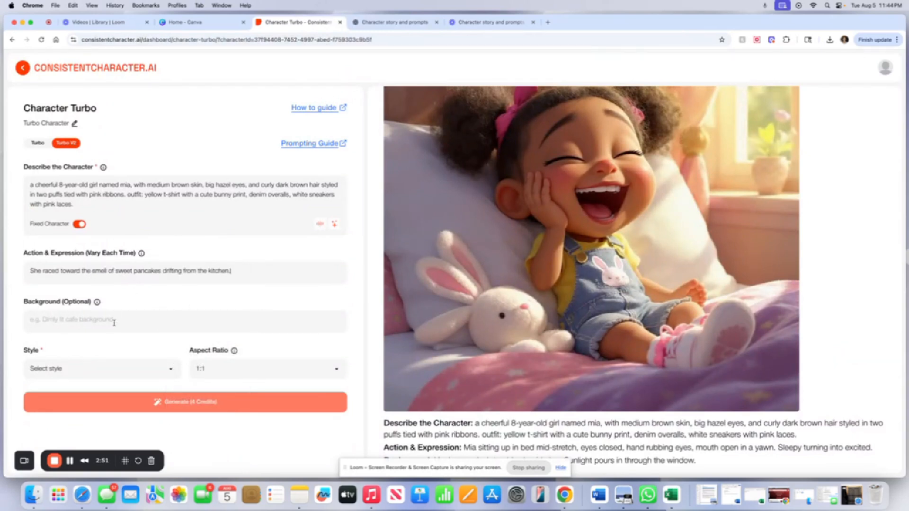
Enter the background "in the hallway walking towards the kitchen. Pancakes on the counter are visable" for the Page 2 image.
type("hallway")
key("BackSpace")
key("BackSpace")
key("BackSpace")
key("BackSpace")
key("BackSpace")
key("BackSpace")
type("in the hallway walking tow")
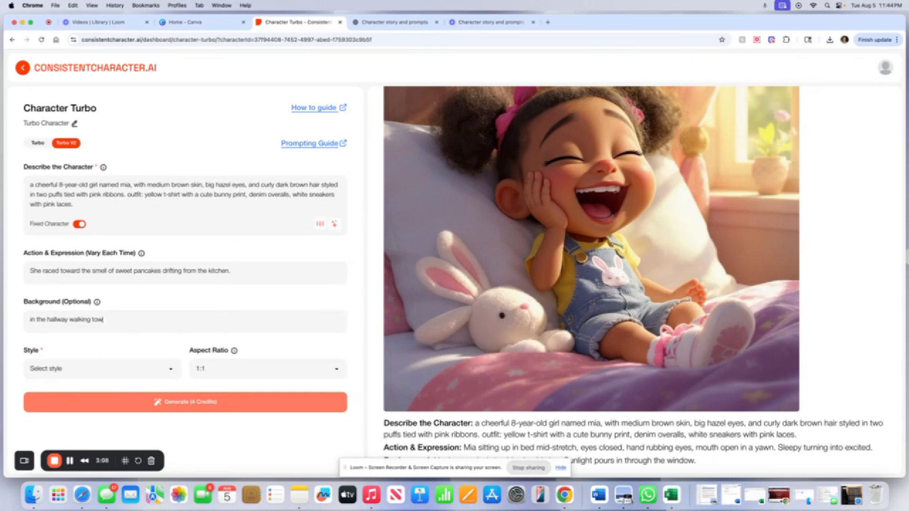
type("ards the kitchen. Pancakes on the counter are visable")
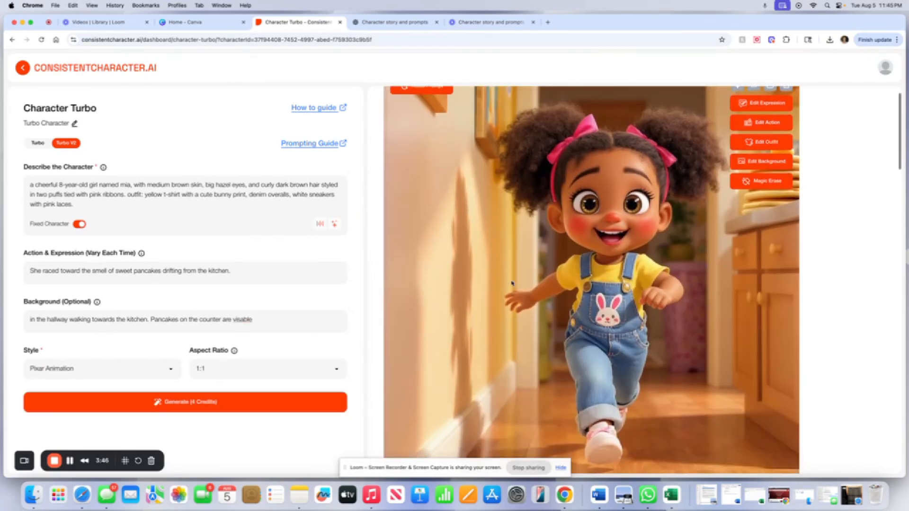
Review the generated Page 2 image against the earlier Page 1 images in the results.
scroll(514, 274, "down", 4)
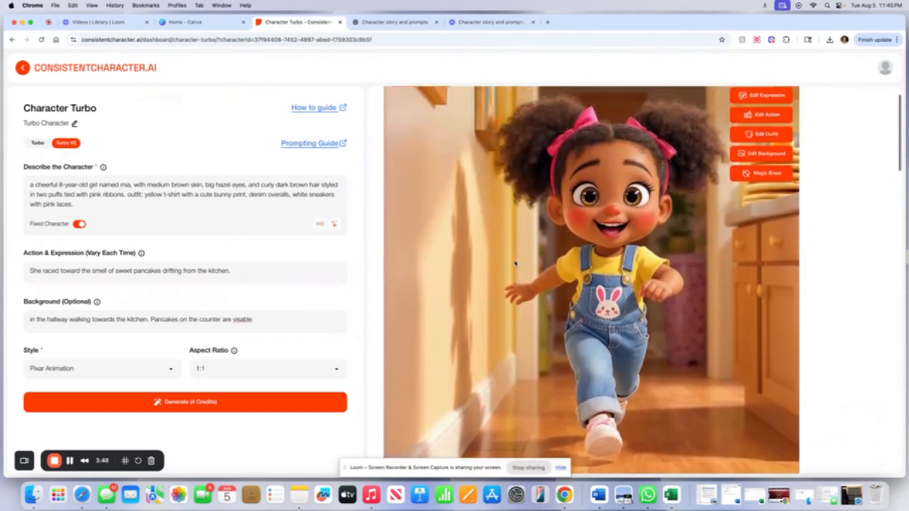
scroll(530, 116, "down", 10)
scroll(531, 116, "down", 3)
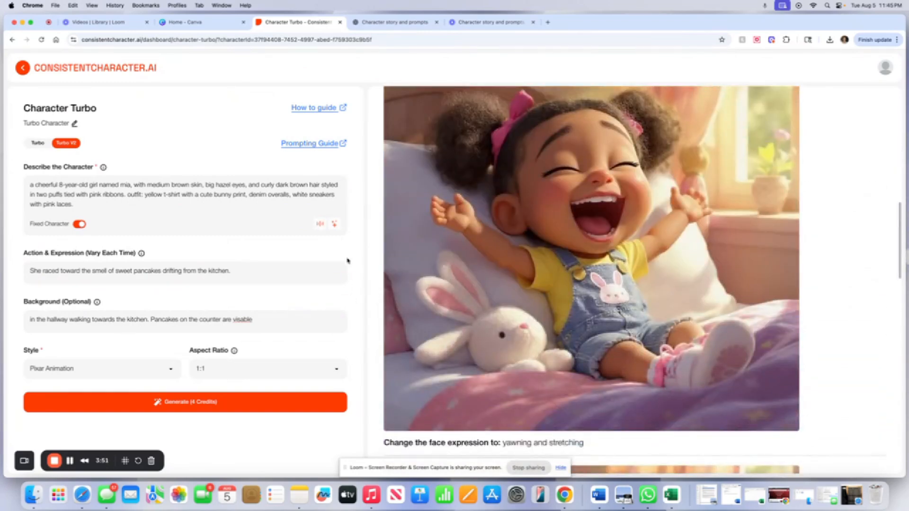
scroll(467, 331, "down", 6)
scroll(466, 331, "down", 3)
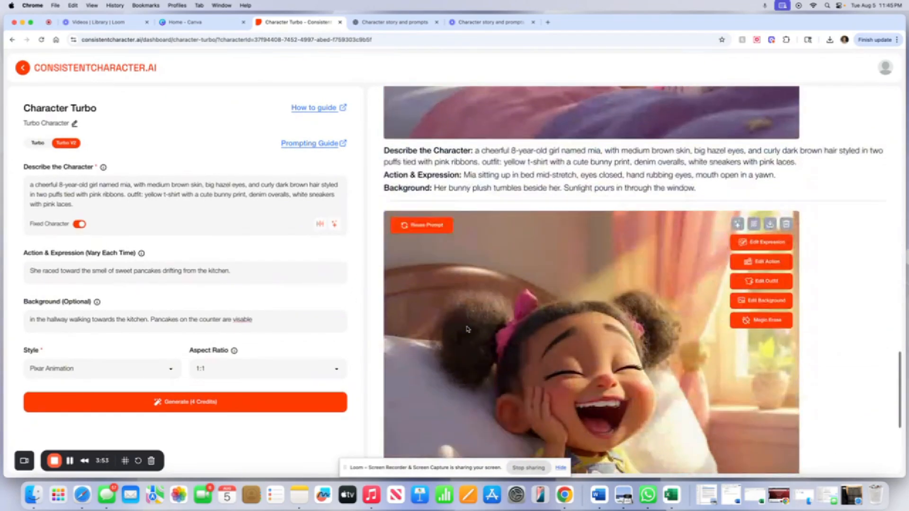
scroll(465, 324, "up", 12)
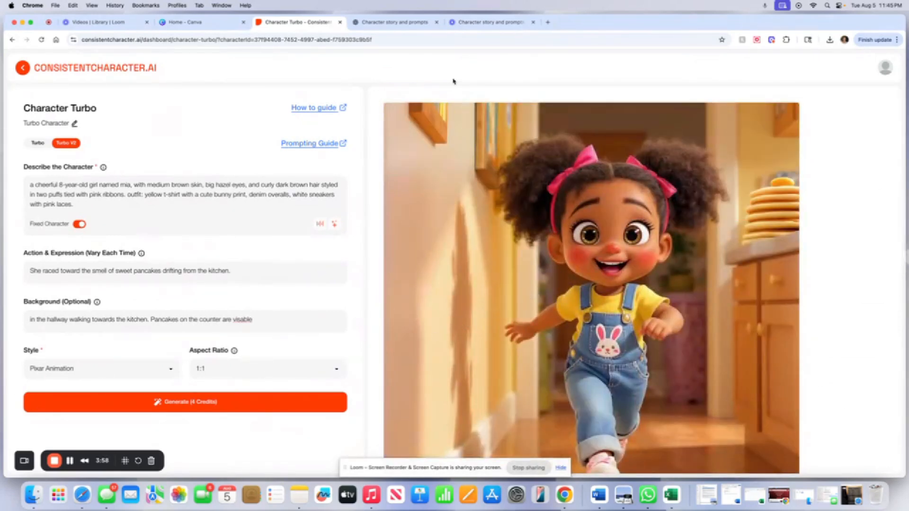
Copy the Page 3 illustration prompt sentence about Mia sitting at the table with a fork from the chat.
left_click(414, 23)
scroll(397, 258, "down", 3)
scroll(396, 258, "down", 1)
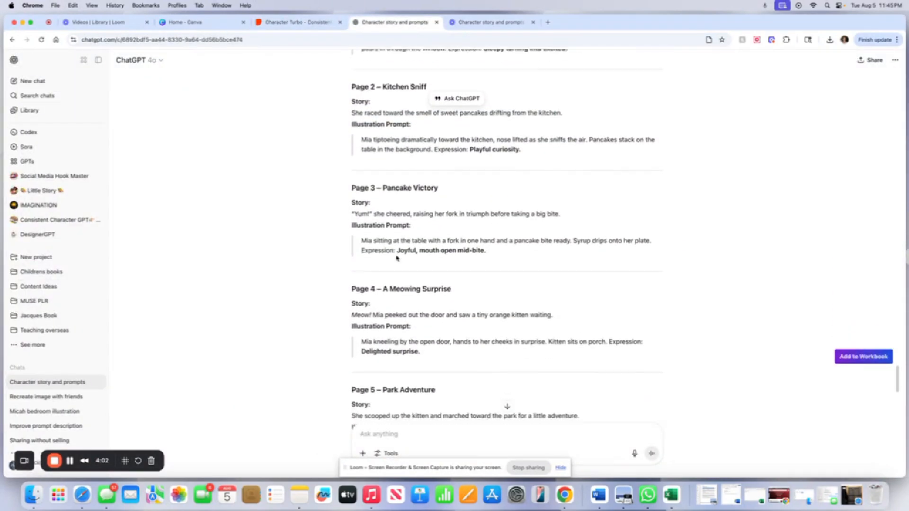
left_click_drag(352, 210, 634, 242)
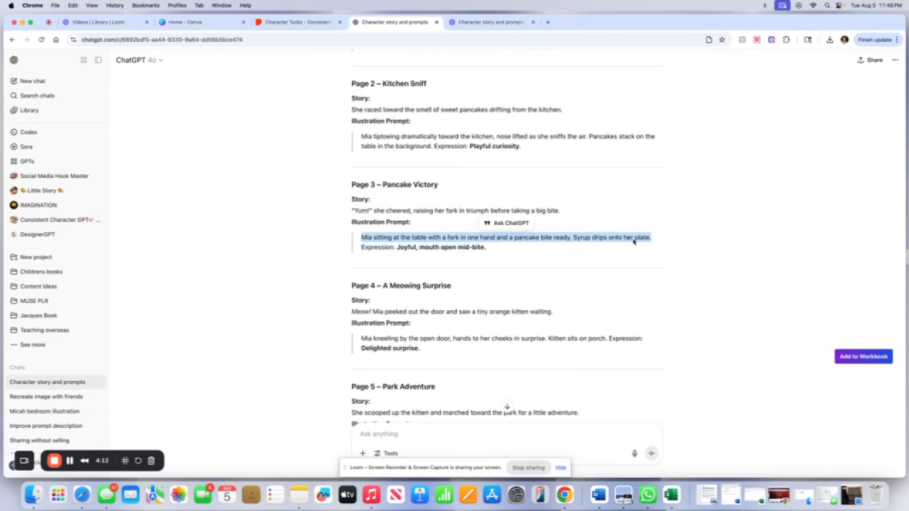
right_click(634, 242)
left_click(653, 253)
left_click(299, 22)
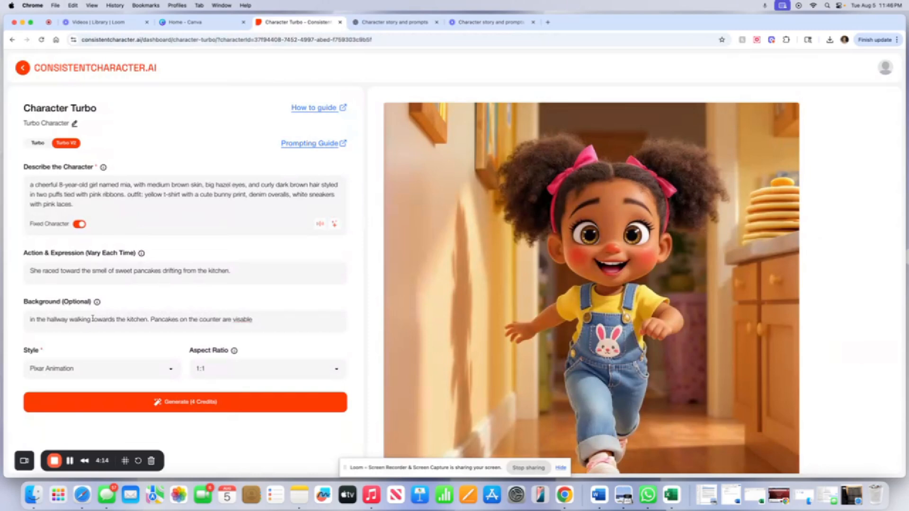
Replace the Action & Expression text with the copied Page 3 prompt sentence.
triple_click(69, 274)
right_click(69, 274)
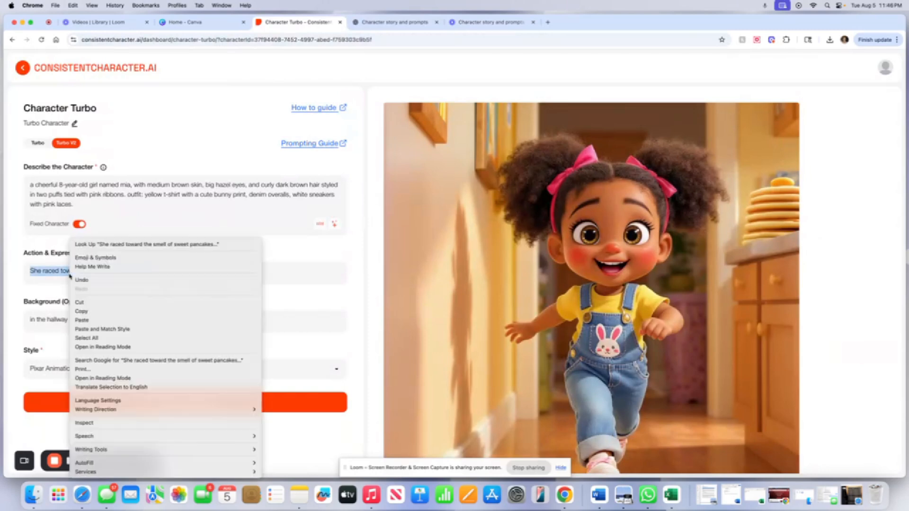
left_click(101, 320)
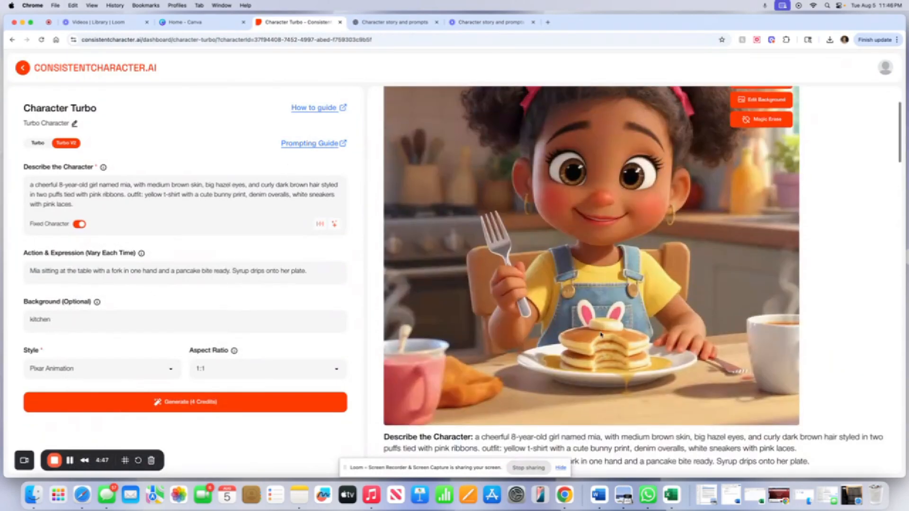
Review the generated Page 3 kitchen image alongside the previous page images.
scroll(600, 334, "down", 1)
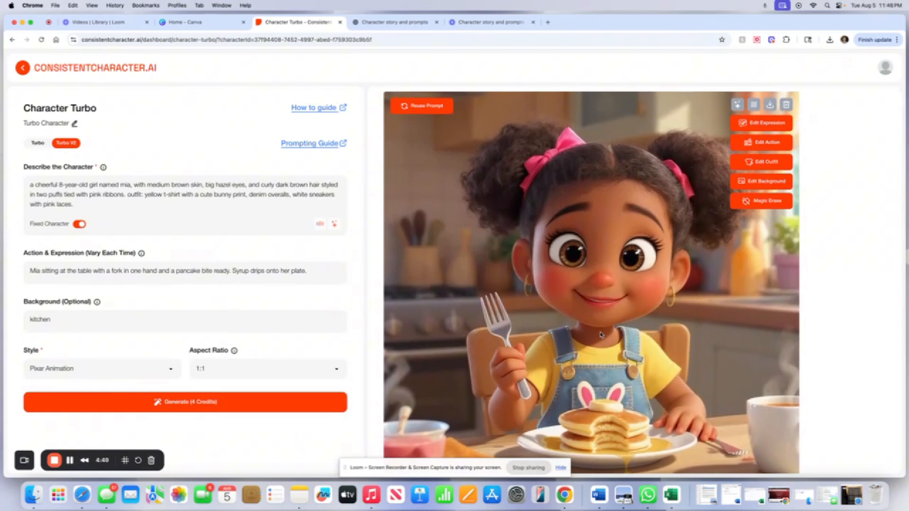
scroll(600, 334, "down", 1)
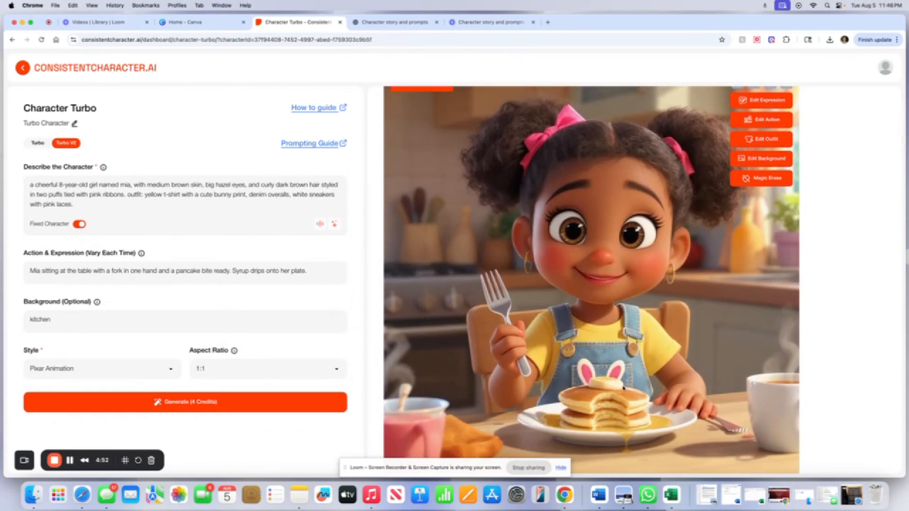
scroll(634, 435, "down", 10)
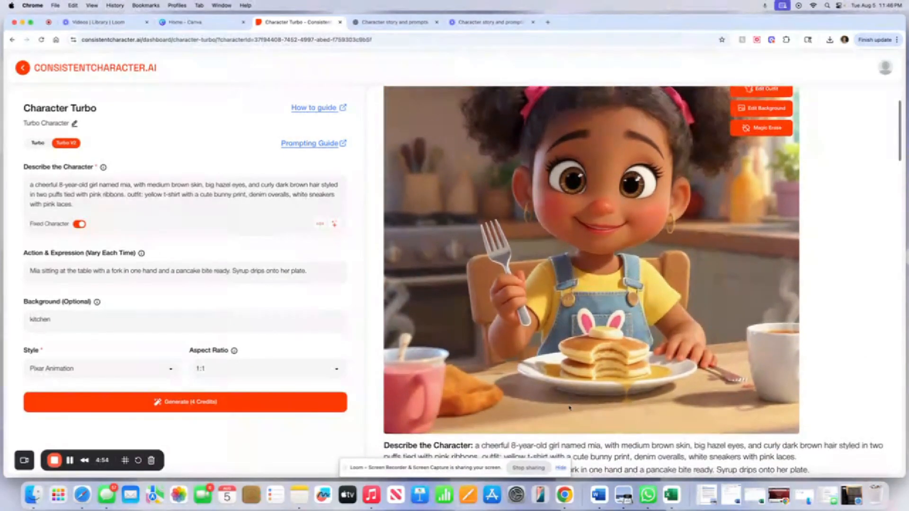
scroll(569, 400, "down", 10)
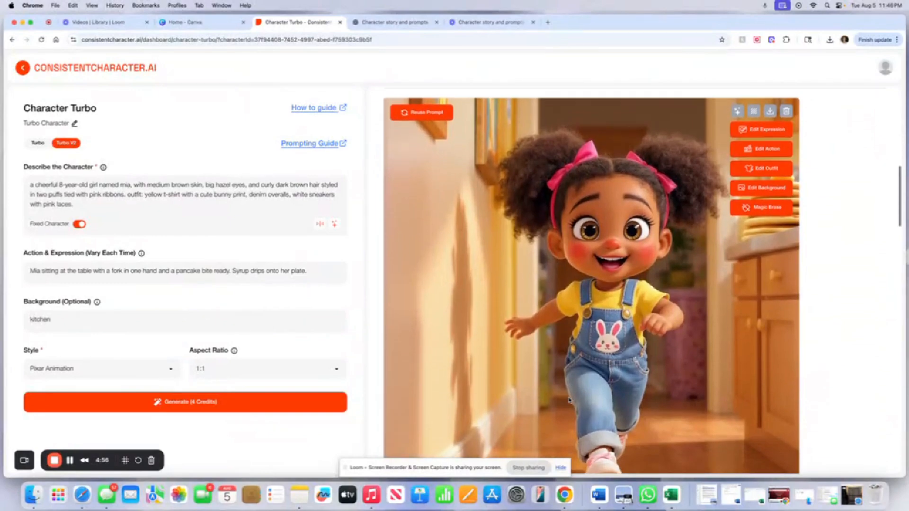
scroll(569, 400, "up", 14)
scroll(569, 400, "up", 6)
scroll(569, 401, "down", 13)
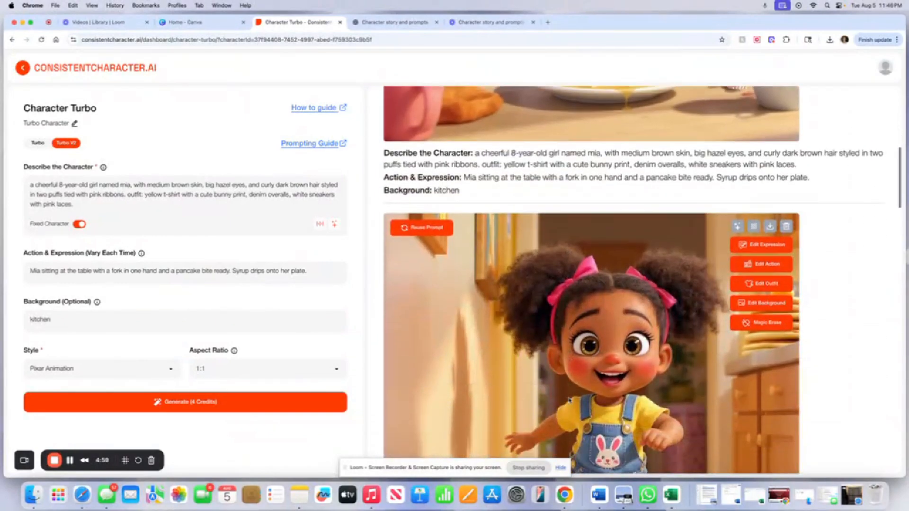
scroll(570, 401, "up", 5)
scroll(570, 400, "down", 10)
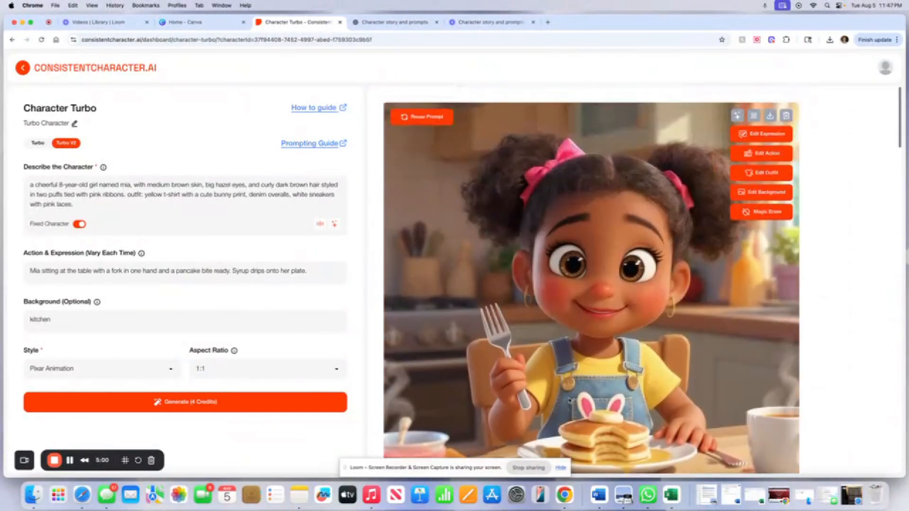
Return to the chat and read the prompts for the following pages.
left_click(402, 23)
scroll(437, 268, "down", 3)
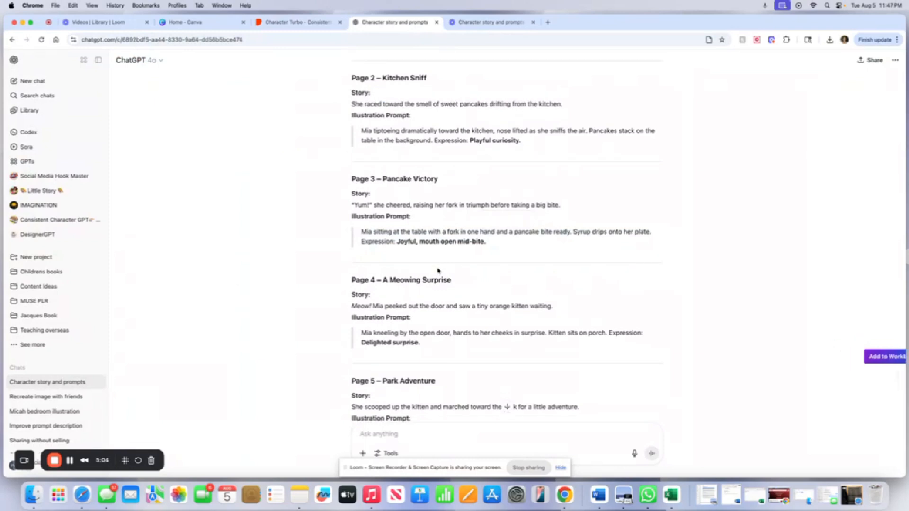
scroll(438, 267, "down", 2)
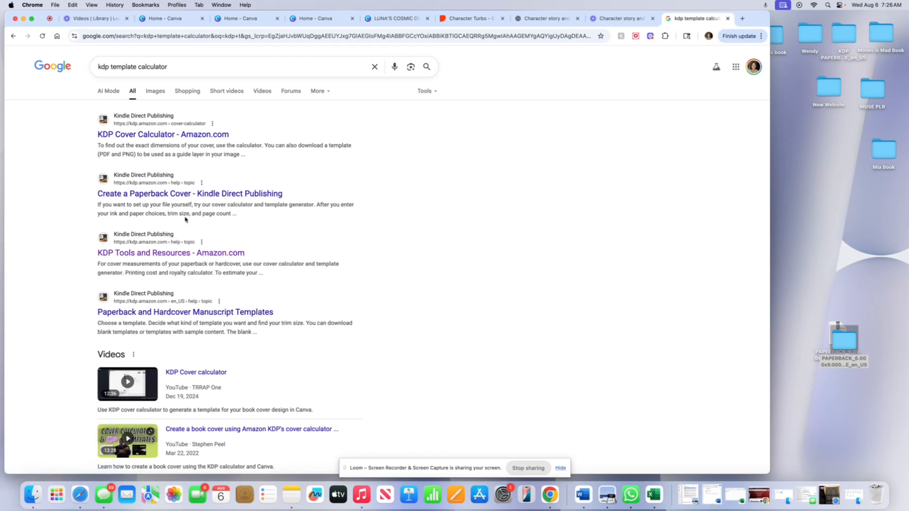
Open the KDP Tools and Resources page and follow the paperback cover templates link.
left_click(157, 257)
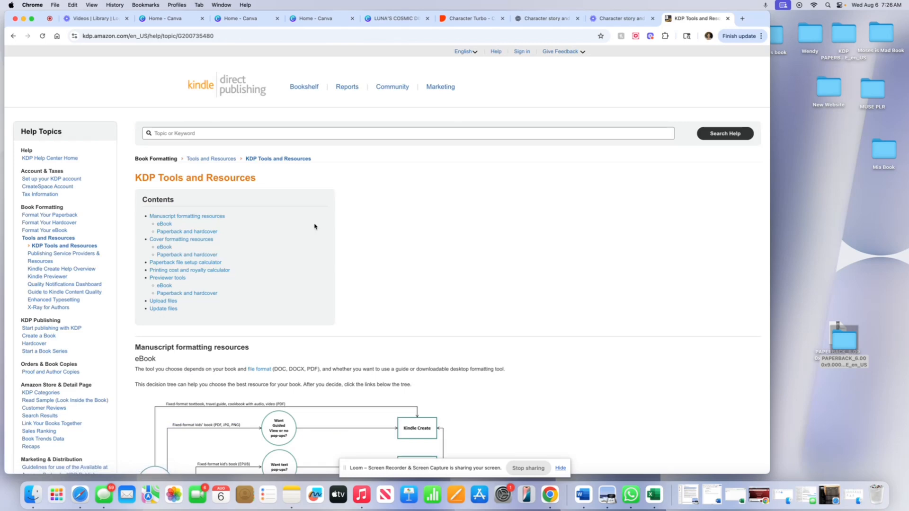
scroll(314, 226, "down", 15)
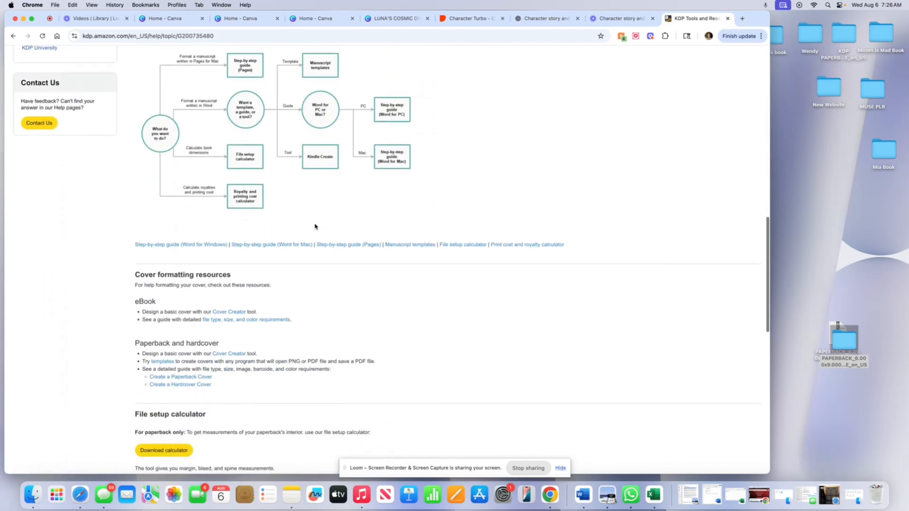
scroll(315, 226, "down", 2)
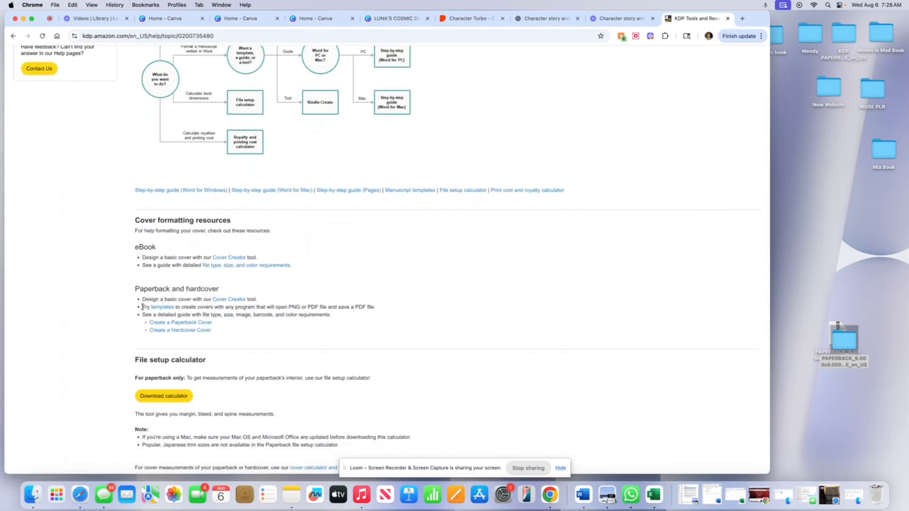
scroll(145, 307, "up", 1)
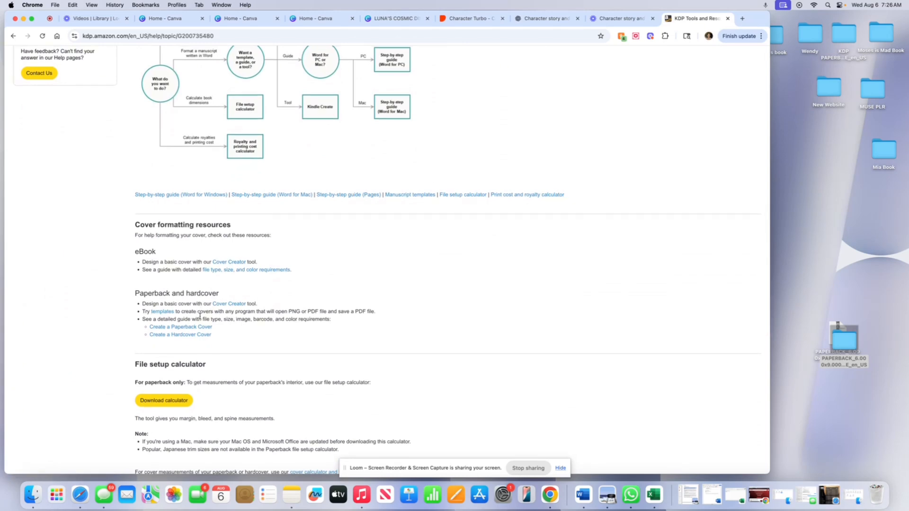
left_click(164, 313)
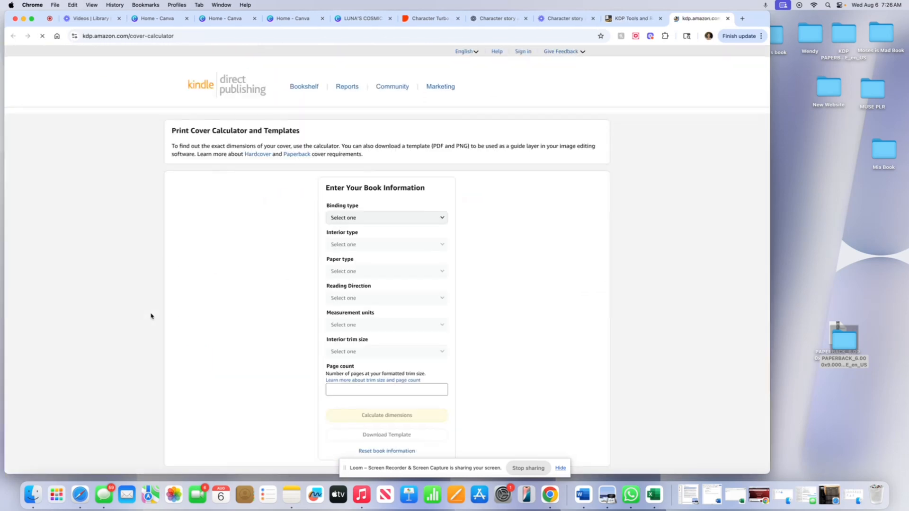
In the cover calculator, set binding to Paperback, interior to Premium color and paper to White paper.
left_click(438, 218)
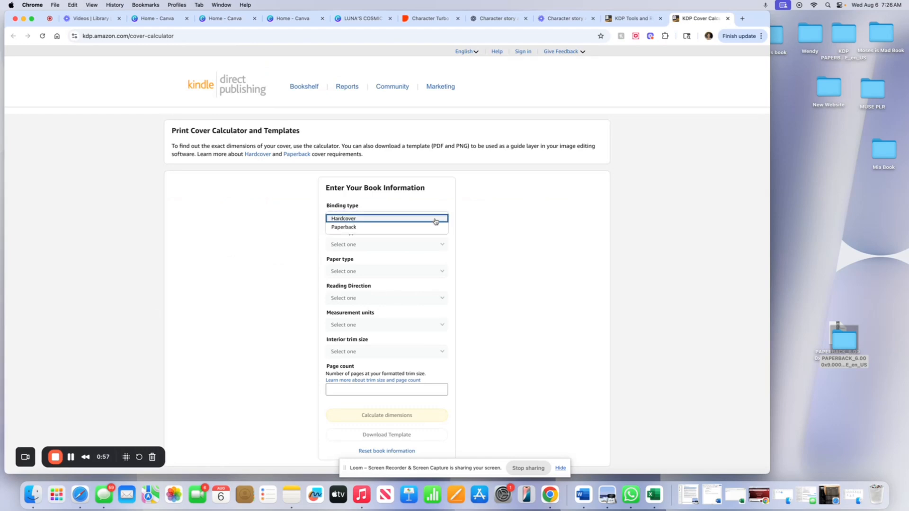
left_click(352, 228)
left_click(355, 245)
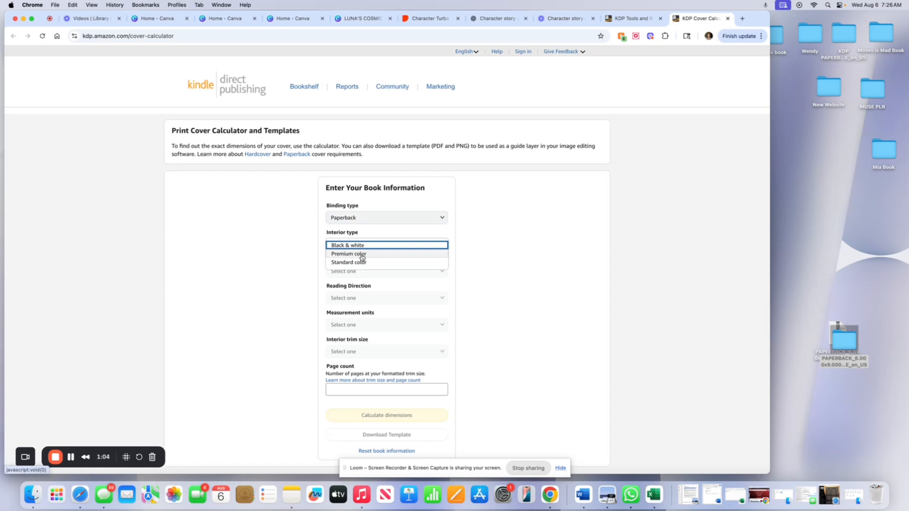
left_click(362, 256)
left_click(360, 247)
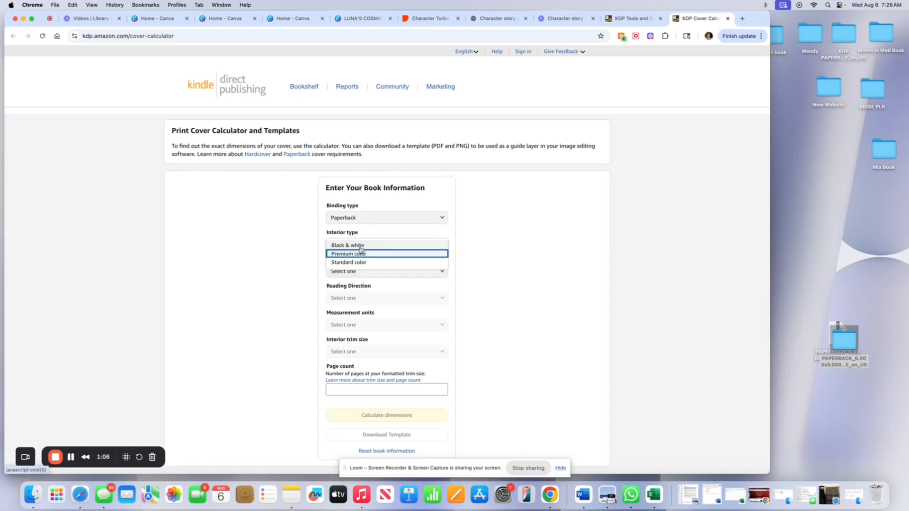
left_click(347, 271)
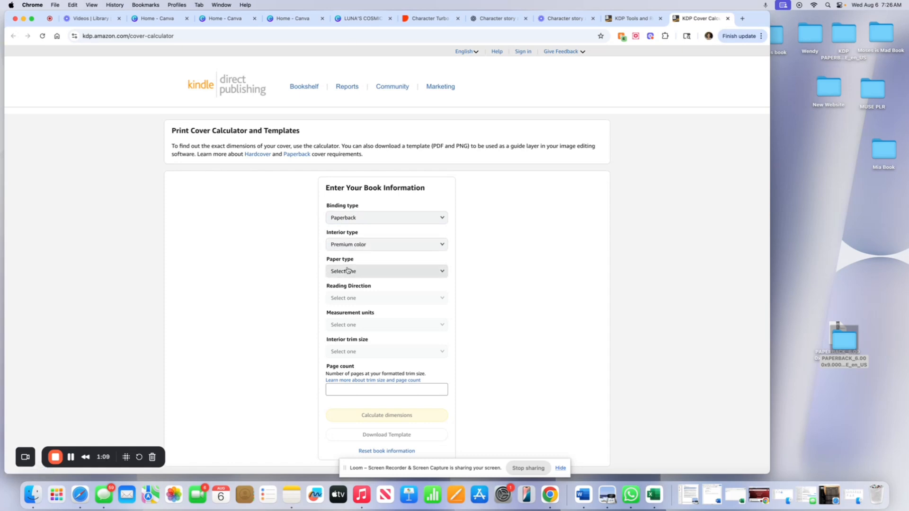
left_click(347, 270)
left_click(357, 271)
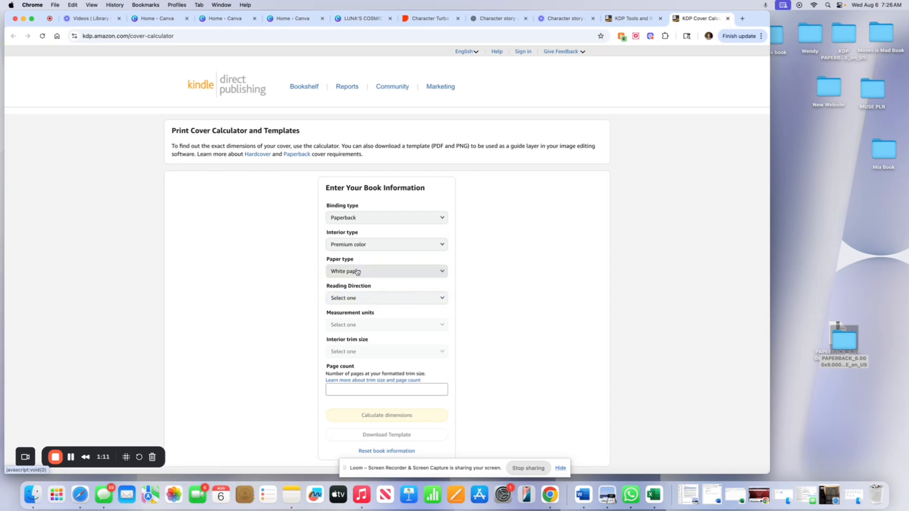
Set reading direction to Left to Right, units to Inches and interior trim size to 8.5 x 8.5 in.
left_click(352, 300)
left_click(348, 299)
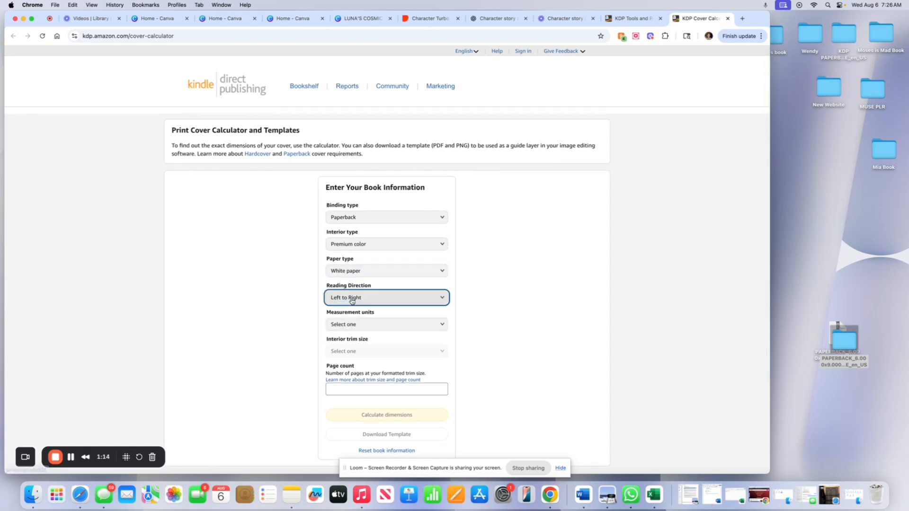
left_click(344, 326)
left_click(342, 326)
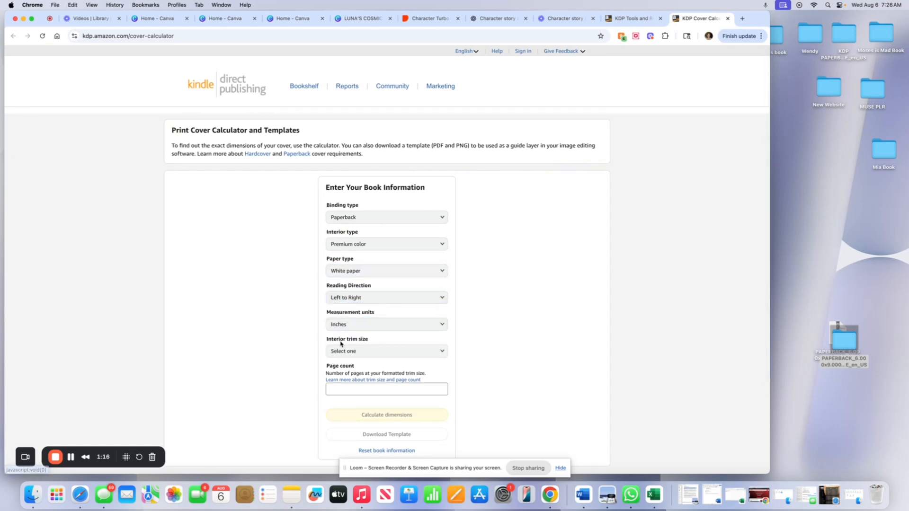
left_click(341, 350)
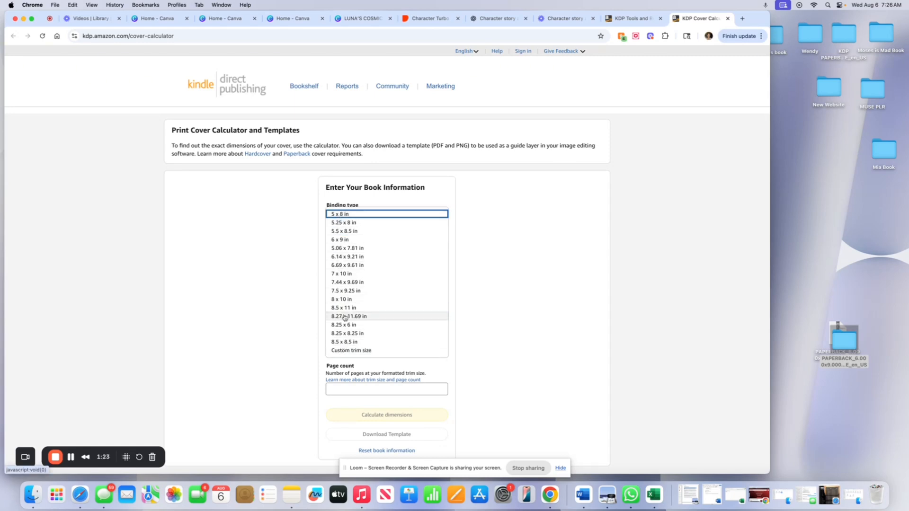
left_click(348, 342)
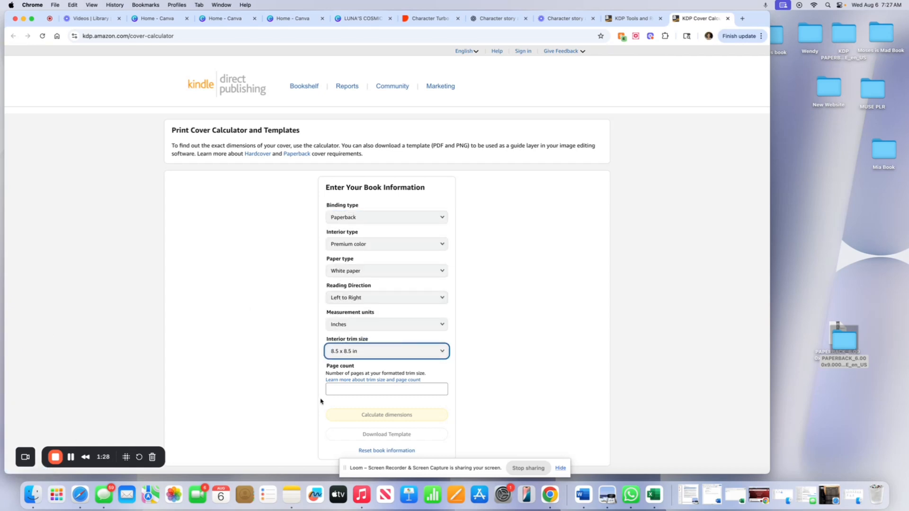
Enter a page count of 5.
left_click(347, 393)
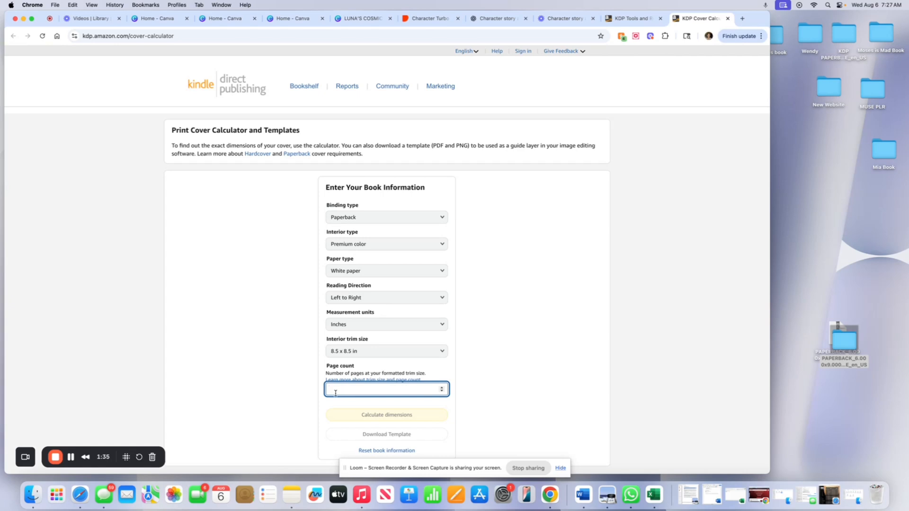
type("5")
left_click(203, 386)
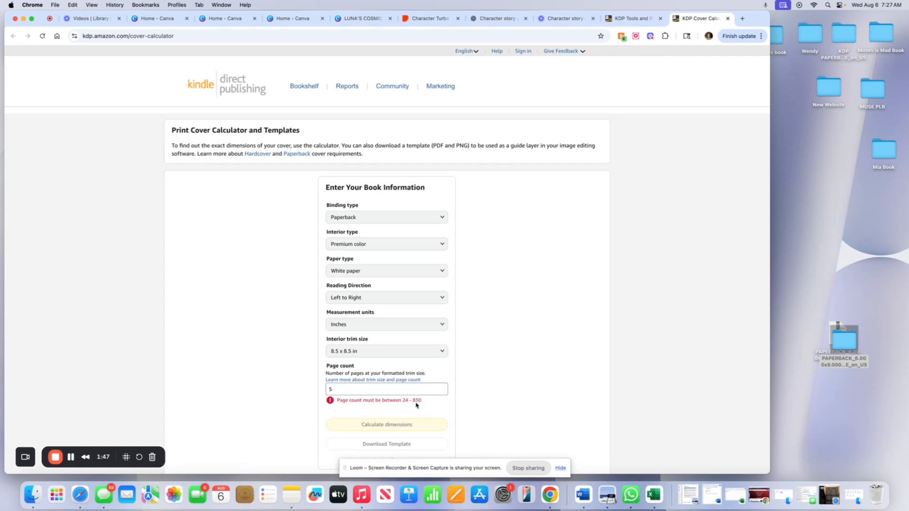
Change the page count to 24 and calculate the cover dimensions.
left_click(348, 392)
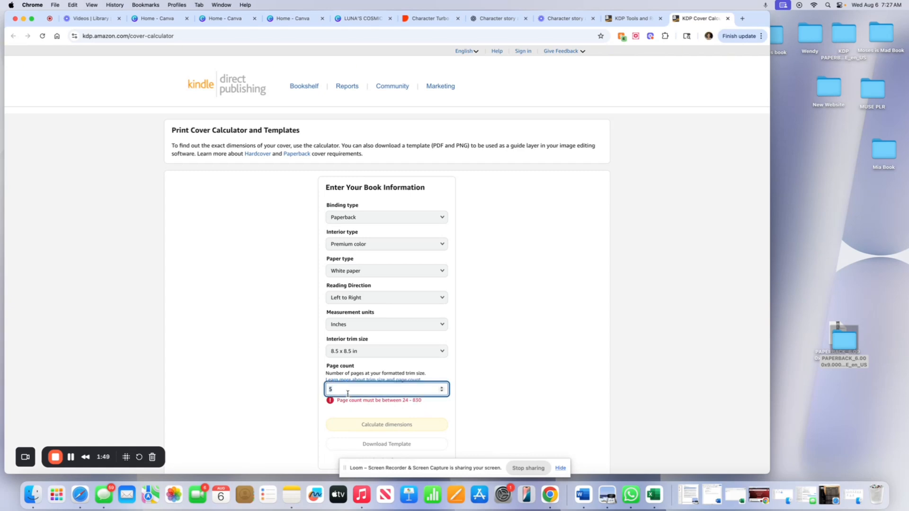
key("BackSpace")
type("24")
left_click(277, 401)
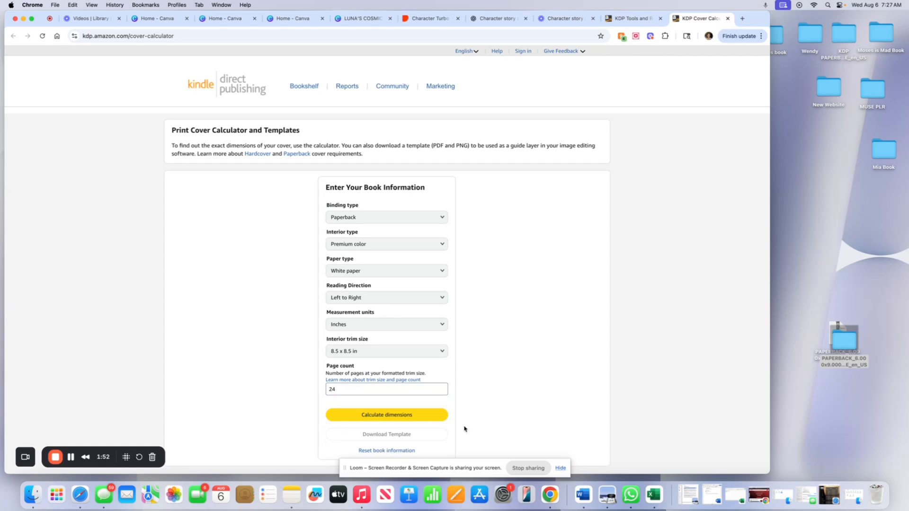
left_click(381, 419)
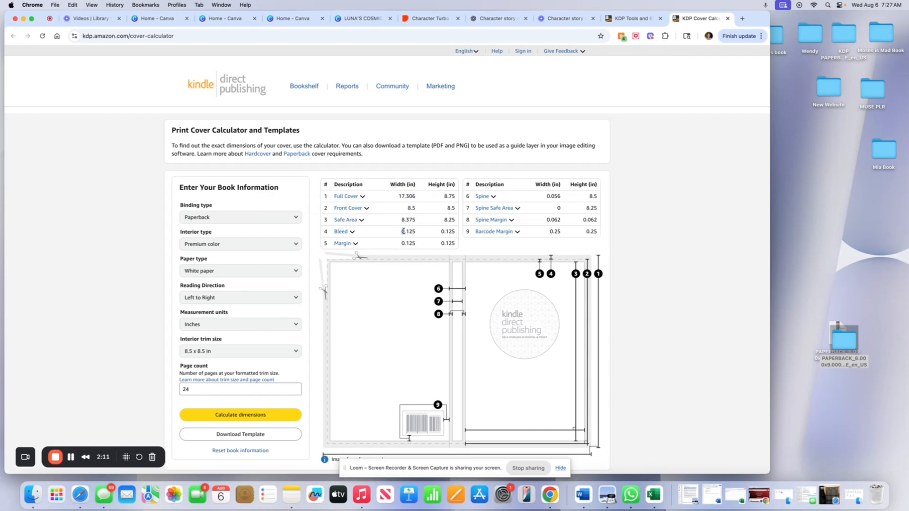
Examine the bleed and margin values in the calculated cover dimensions.
left_click_drag(403, 232, 418, 235)
left_click(440, 235)
left_click_drag(403, 243, 427, 245)
double_click(401, 244)
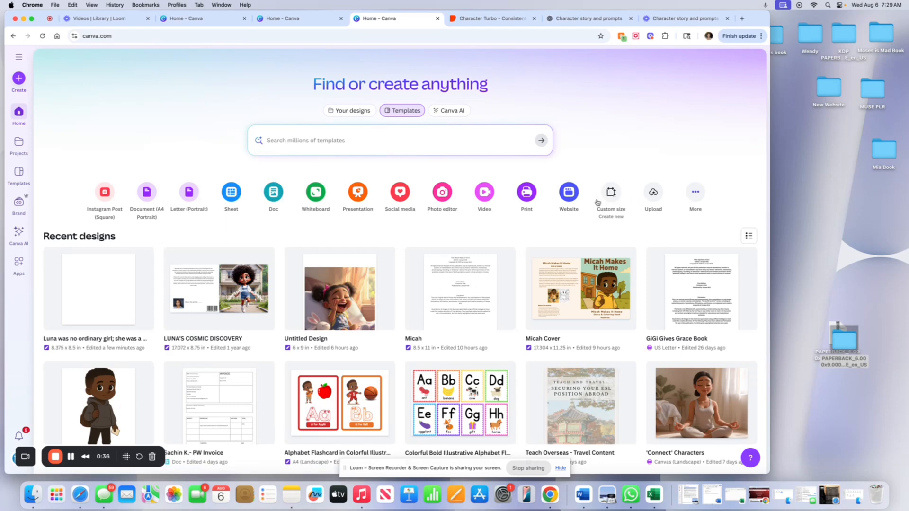
Create a new Canva design with a custom size of 8.5 x 8.5 in.
left_click(610, 194)
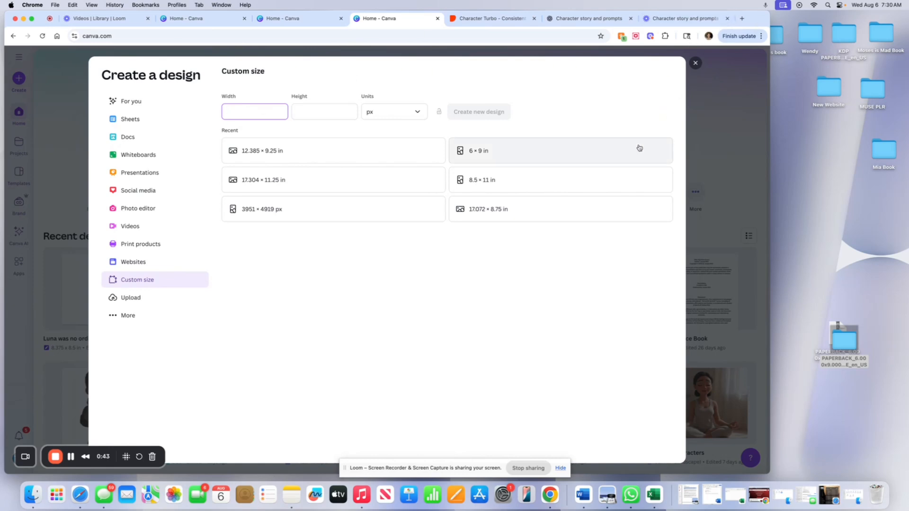
type("8.5")
left_click(411, 114)
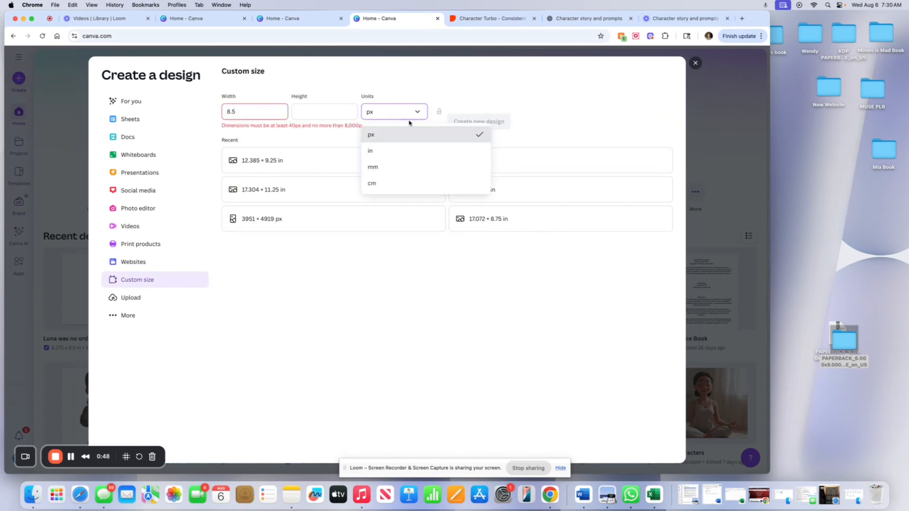
left_click(403, 150)
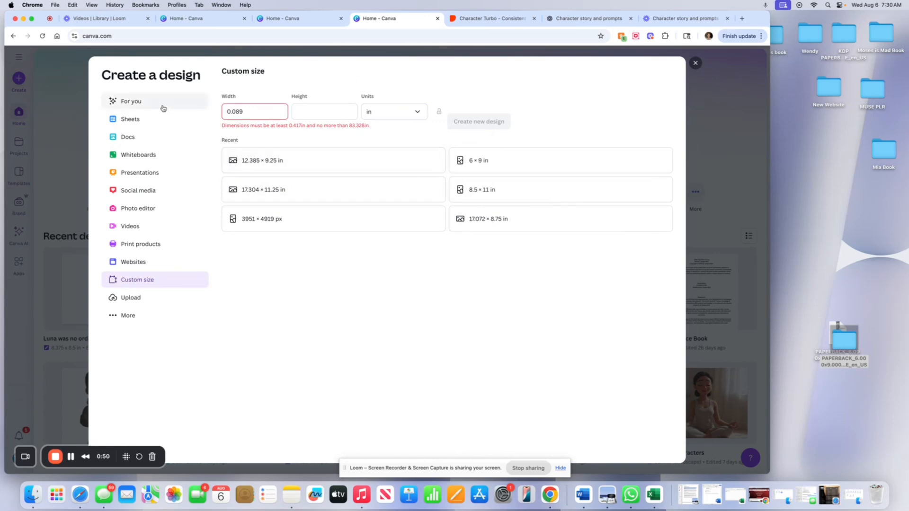
double_click(233, 112)
type("8.5")
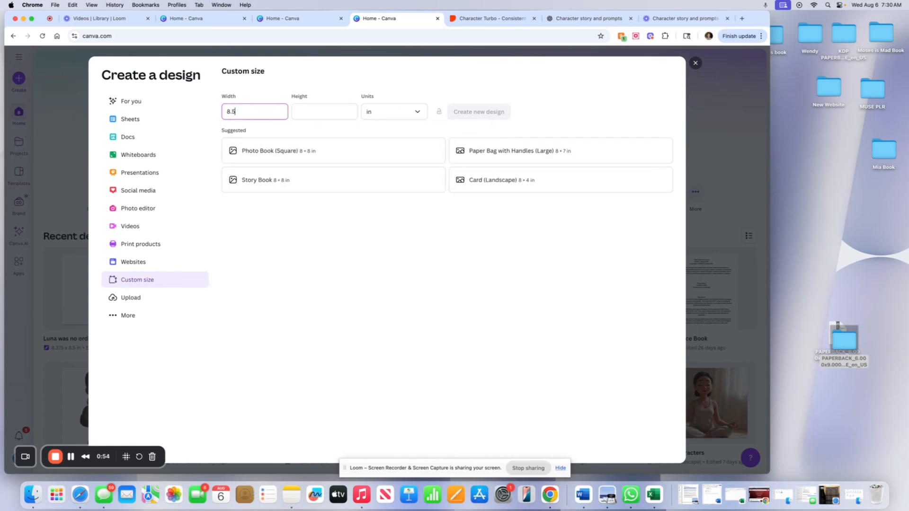
left_click(324, 114)
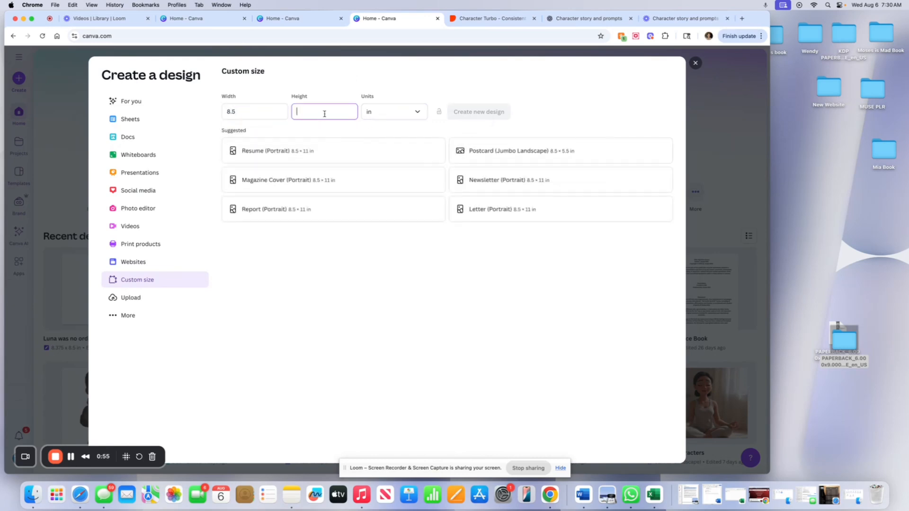
type("8.5")
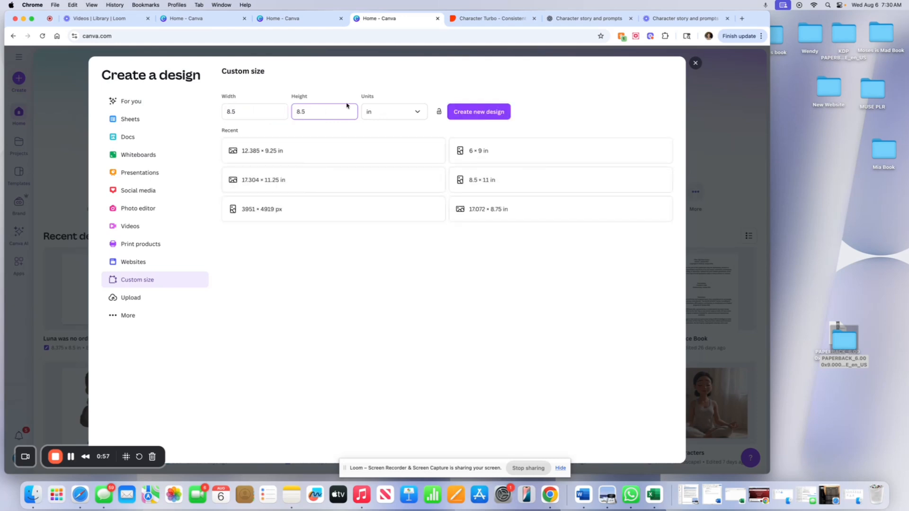
left_click(477, 112)
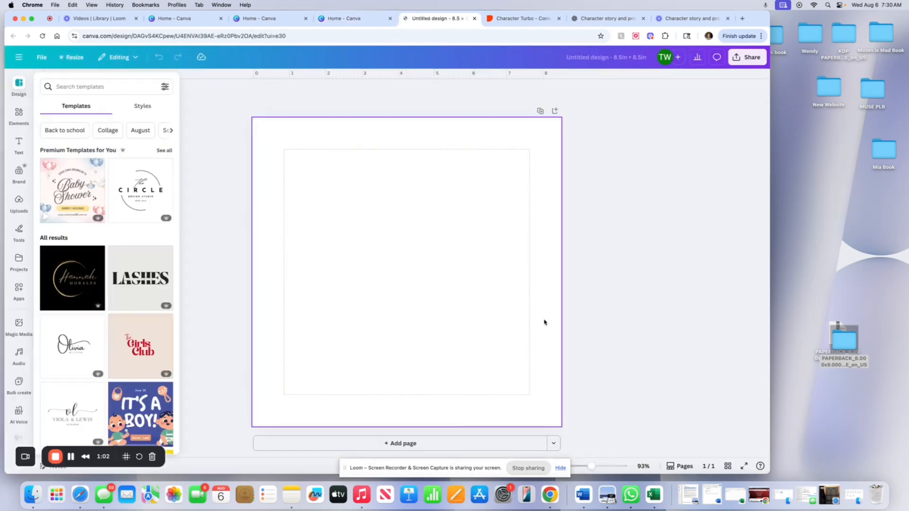
Show the uploads panel and add custom guides with 0 columns, 0 rows and 0.13 in margins.
left_click(20, 201)
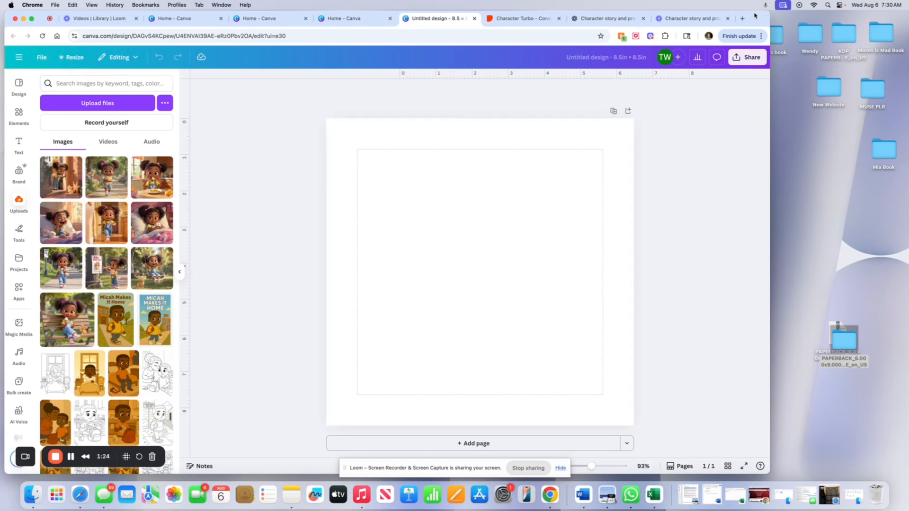
left_click_drag(755, 16, 811, 16)
left_click(98, 58)
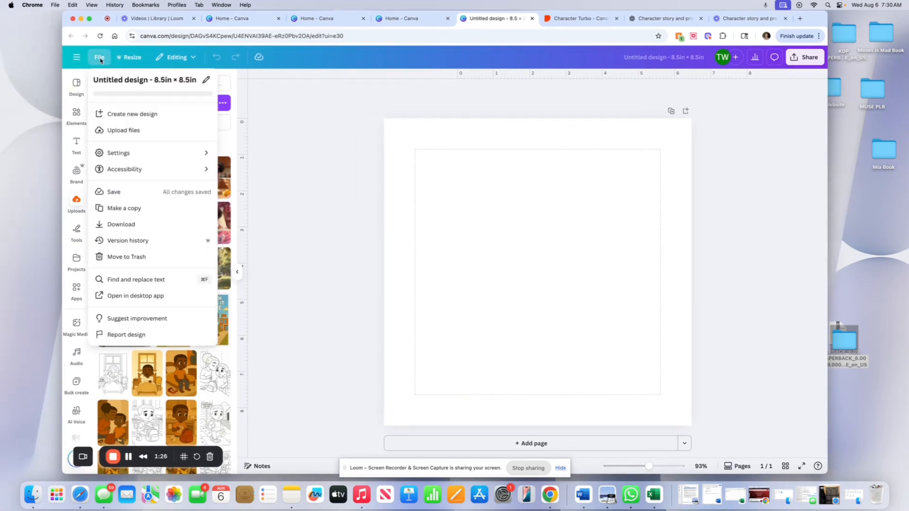
mouse_move(141, 154)
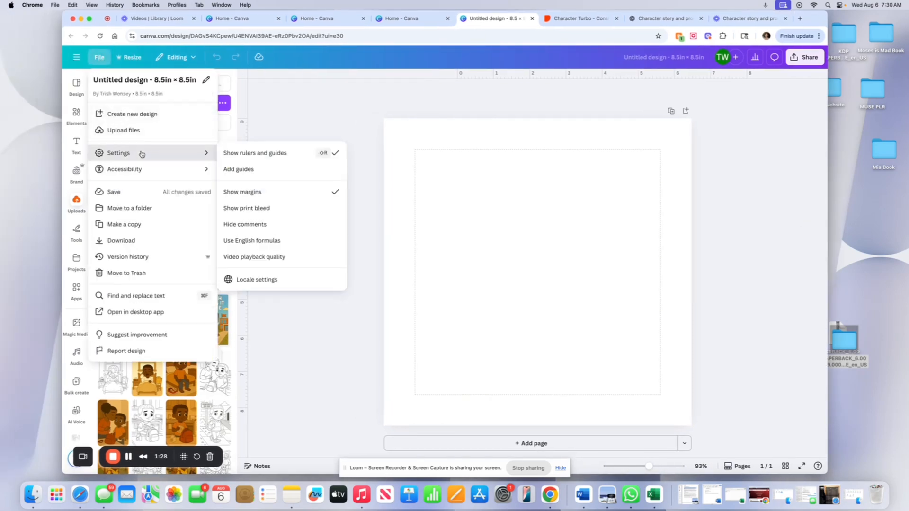
left_click(245, 174)
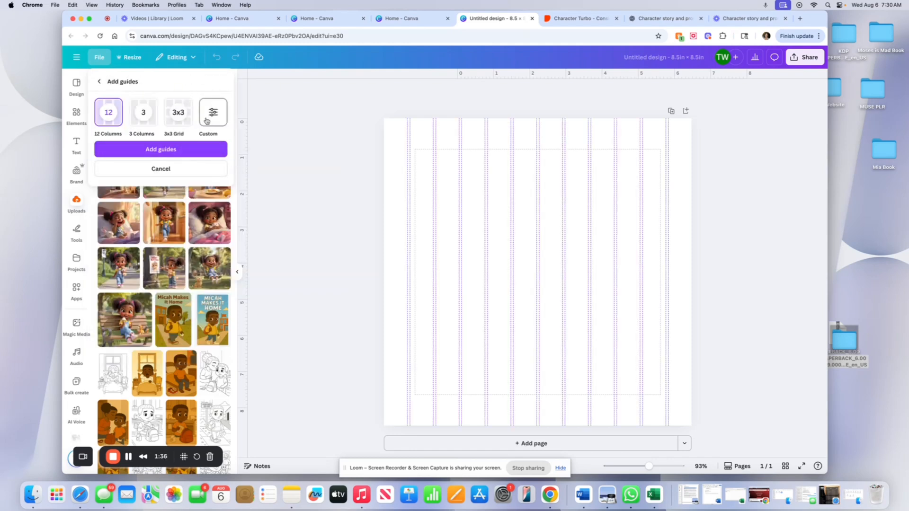
left_click(206, 121)
left_click(126, 160)
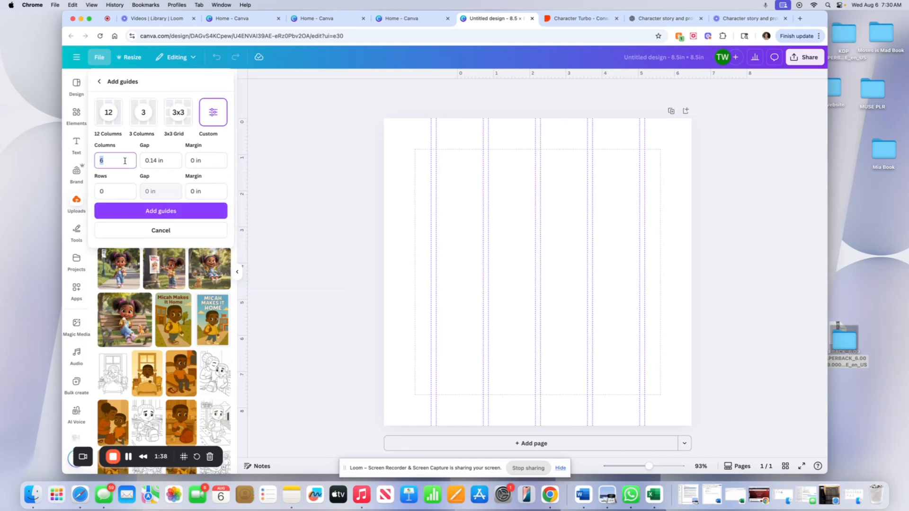
type("0")
left_click(208, 164)
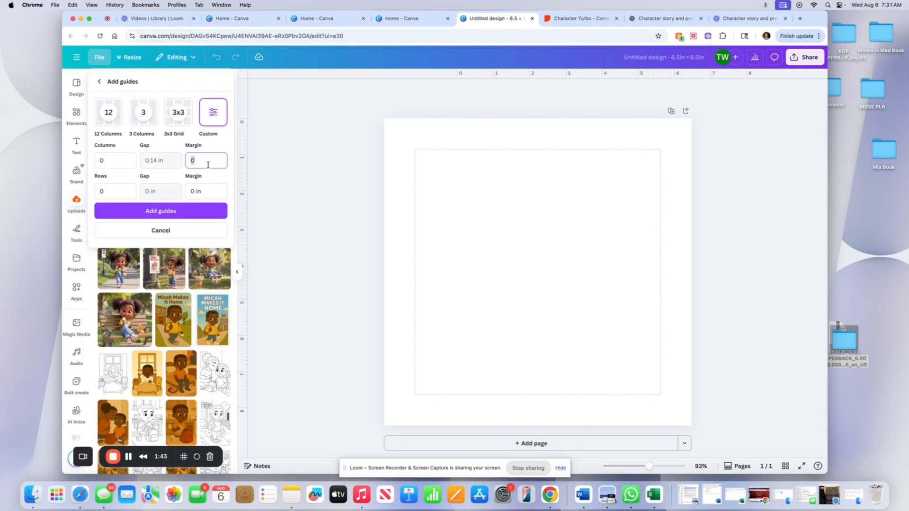
type("0")
left_click(197, 191)
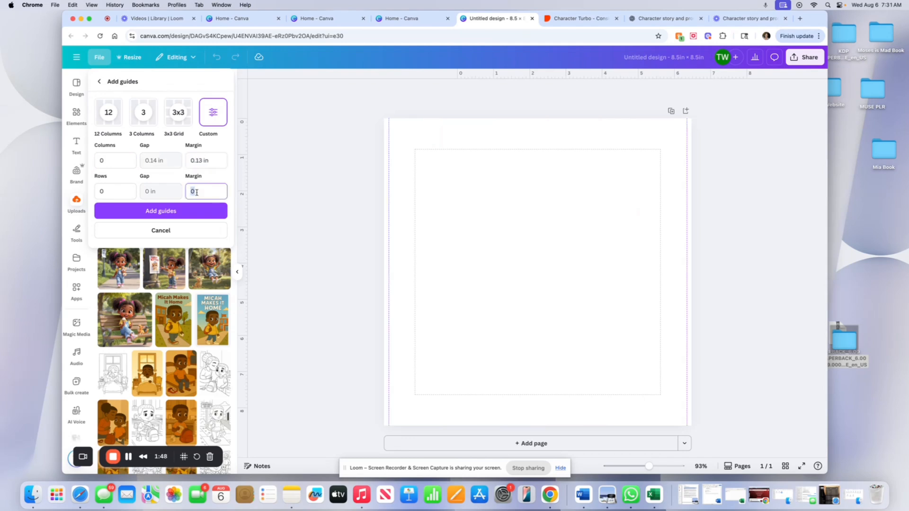
type("0")
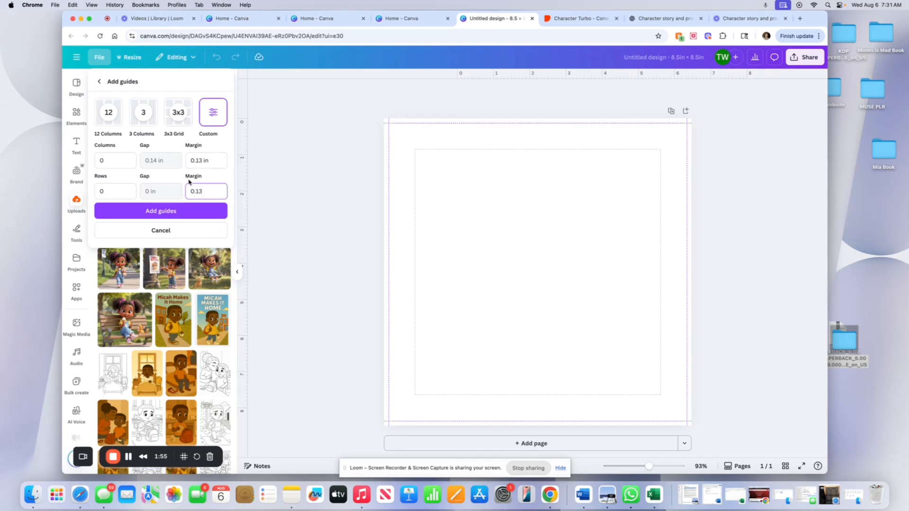
left_click(168, 216)
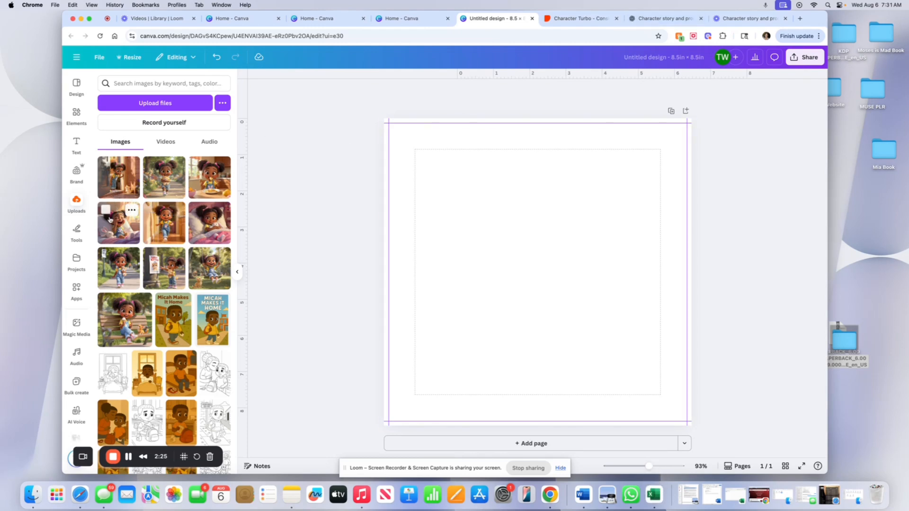
Upload an illustration from the Mia Book folder into the design's uploads.
mouse_move(819, 23)
left_mouse_down()
mouse_move(730, 24)
mouse_move(831, 30)
left_mouse_up()
double_click(887, 159)
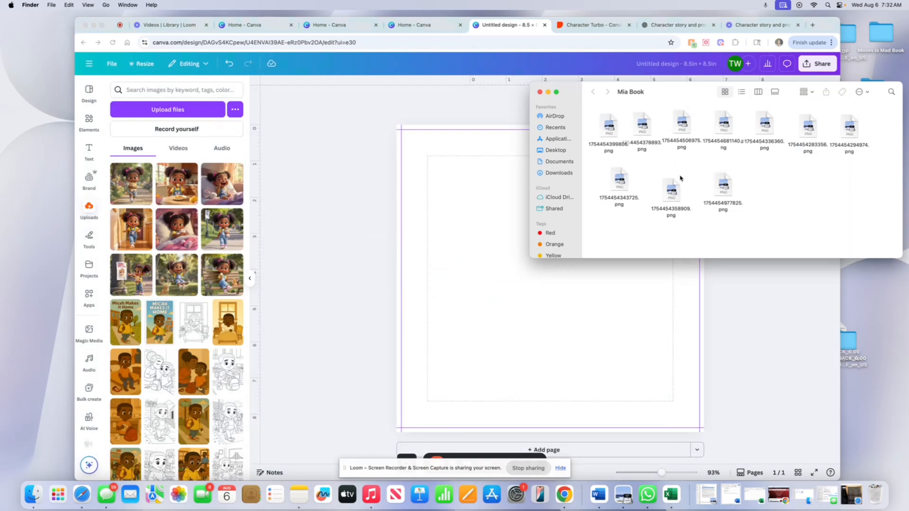
left_click(721, 124)
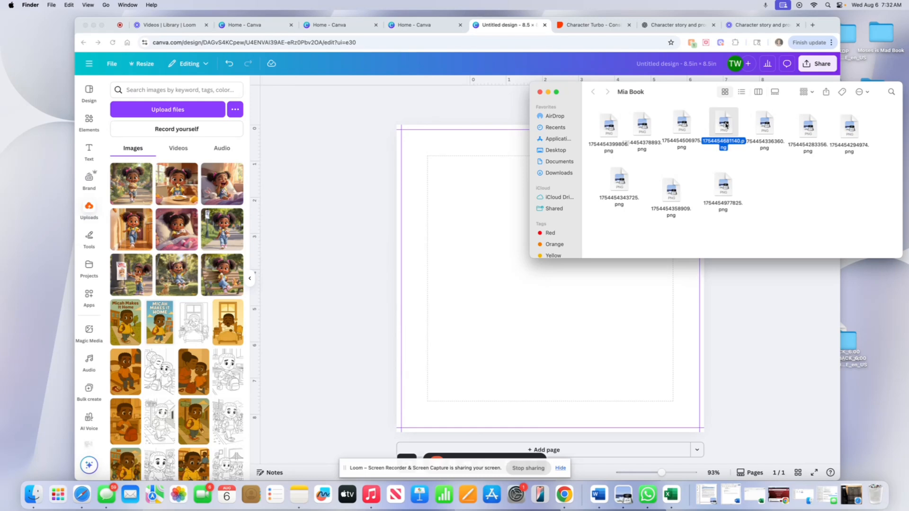
left_click_drag(726, 125, 171, 230)
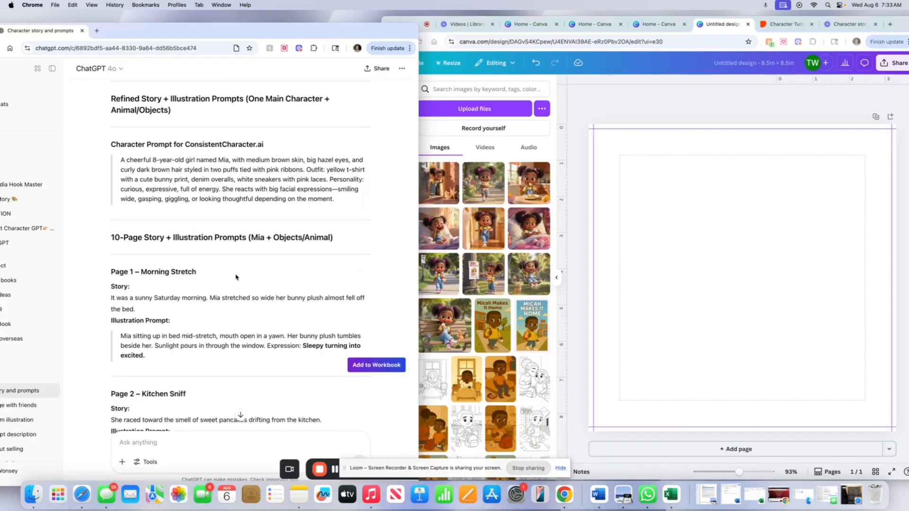
Place the image of Mia laughing in bed on the first page and stretch it to fill the page.
left_click(398, 23)
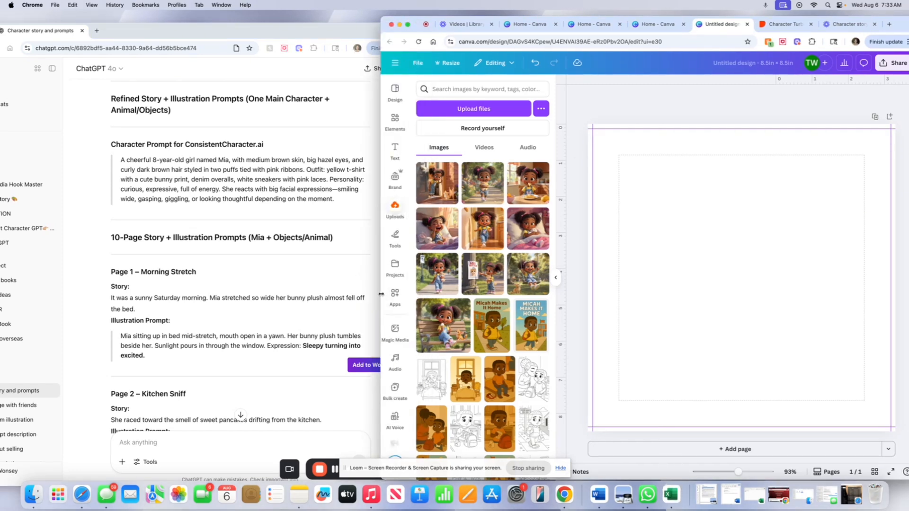
left_click_drag(381, 294, 434, 294)
scroll(311, 137, "down", 5)
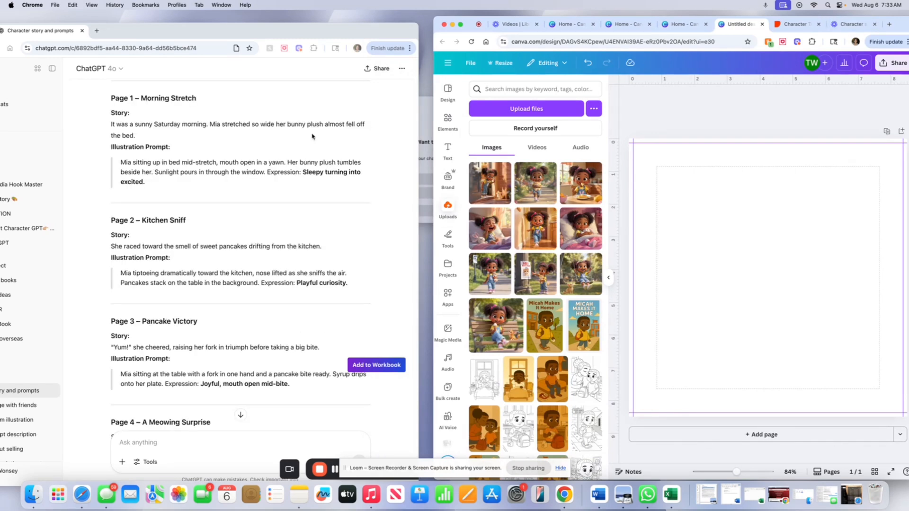
left_click_drag(900, 21, 887, 20)
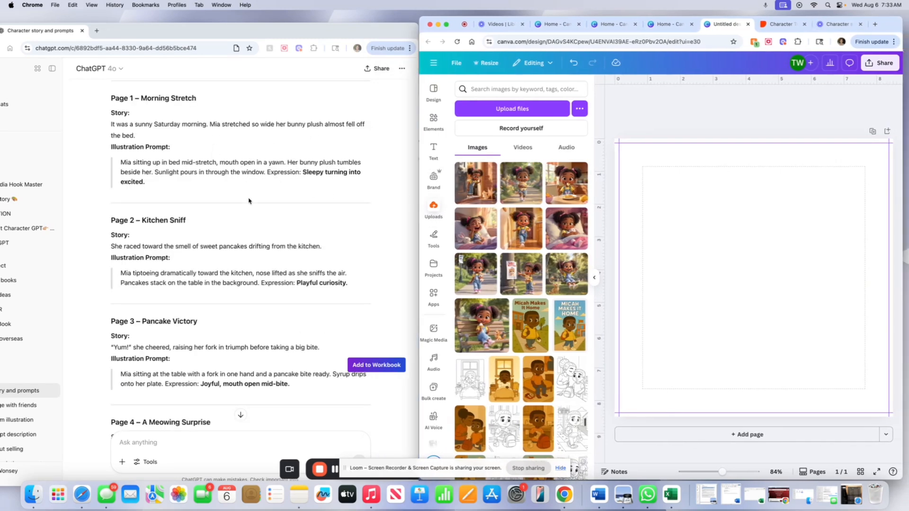
left_click(468, 235)
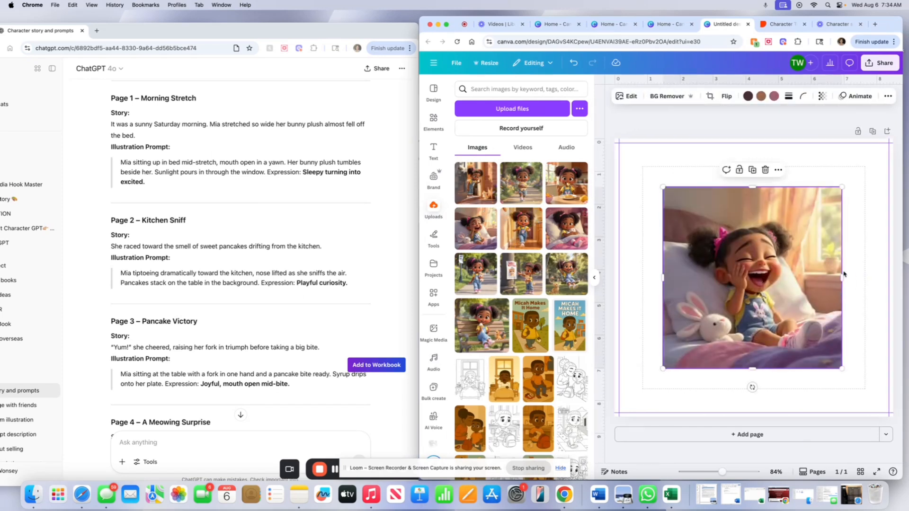
left_click_drag(812, 292, 769, 258)
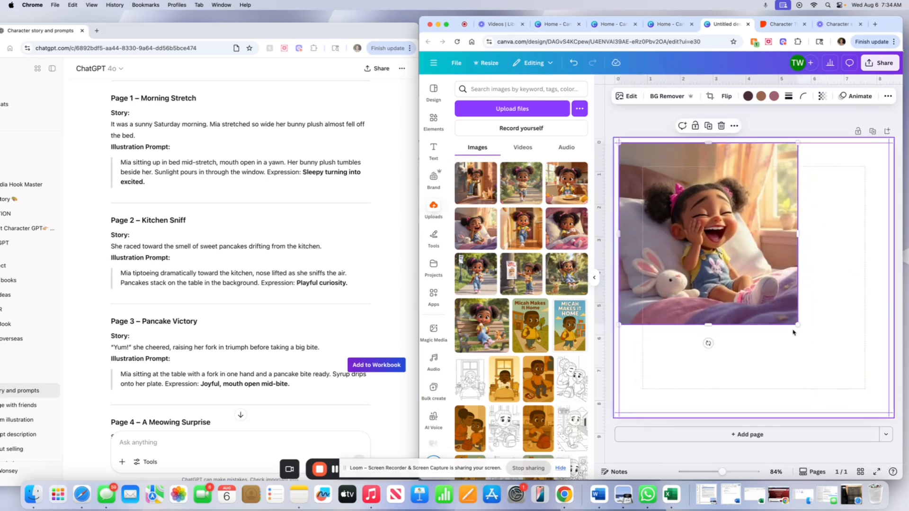
left_click_drag(798, 325, 885, 413)
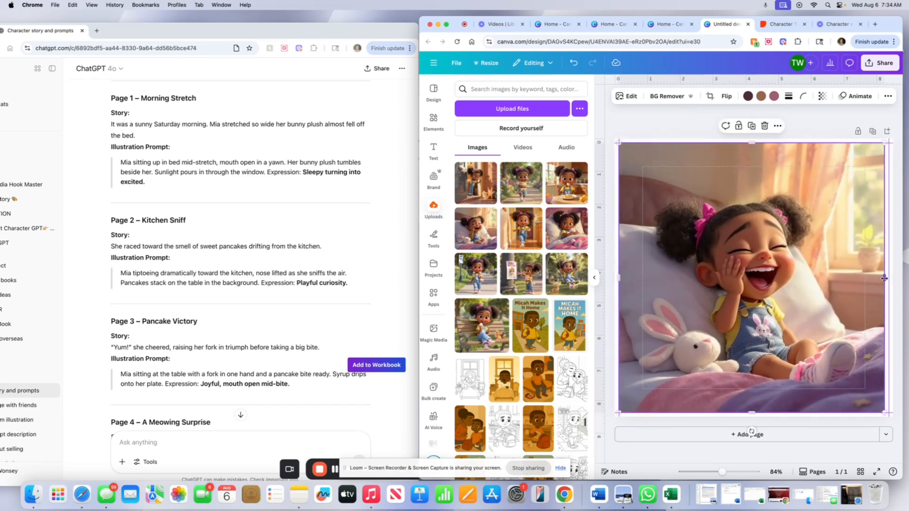
left_click_drag(885, 279, 888, 279)
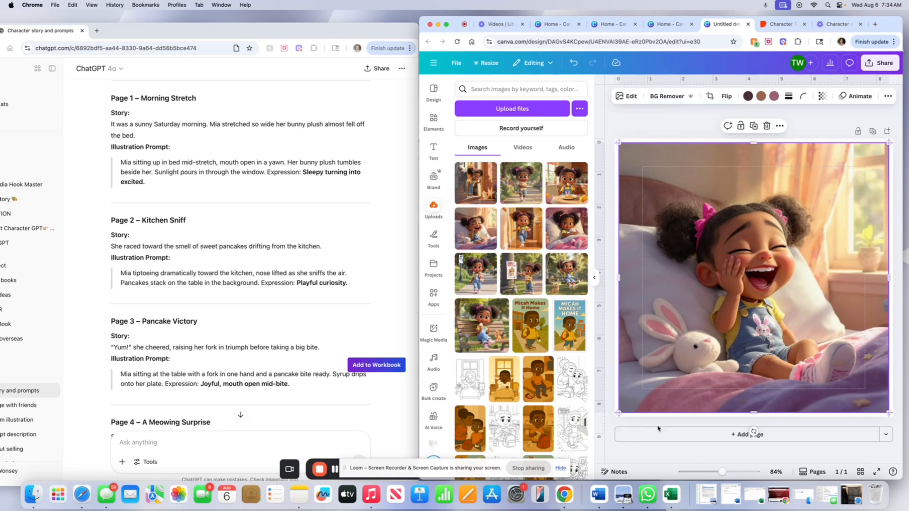
Add a second page to the design.
left_click(677, 444)
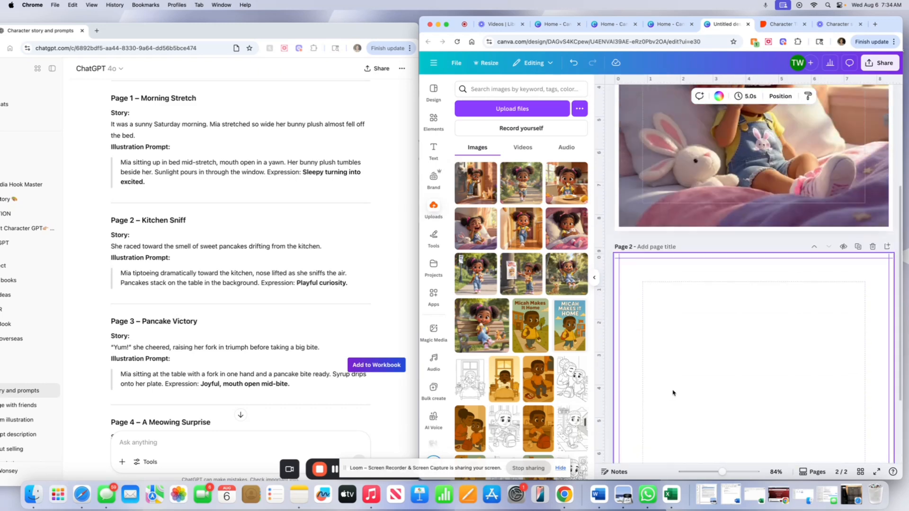
scroll(672, 392, "down", 4)
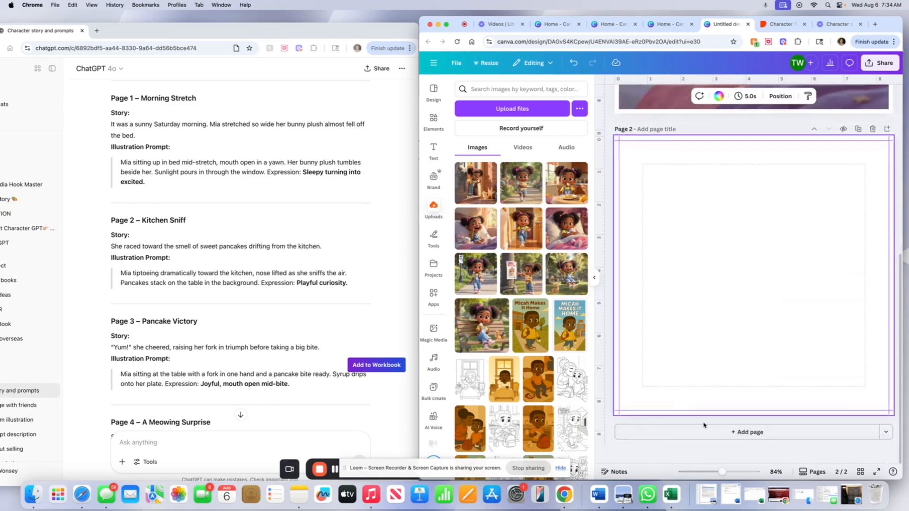
scroll(705, 428, "up", 6)
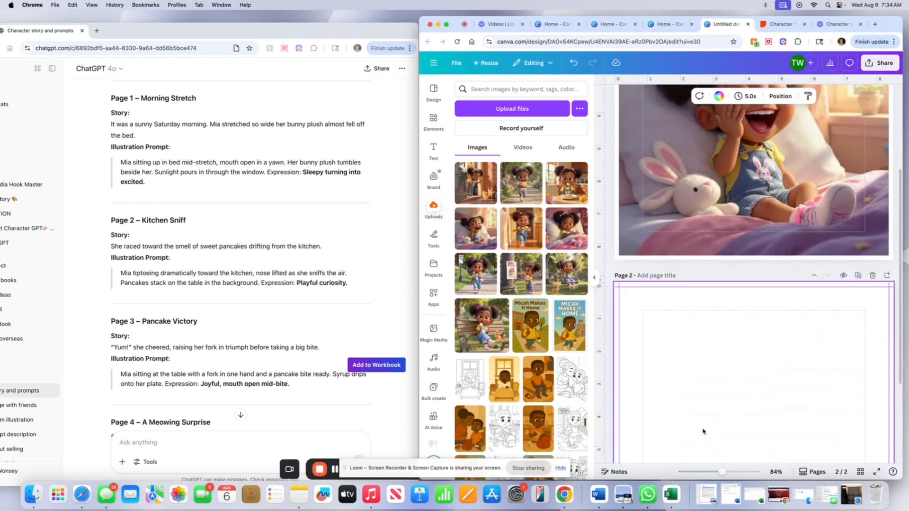
scroll(705, 420, "down", 4)
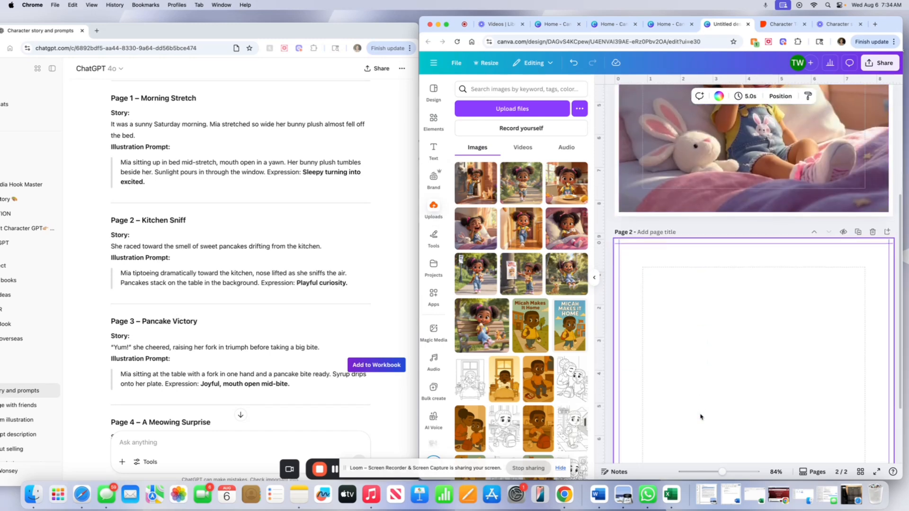
scroll(700, 416, "down", 2)
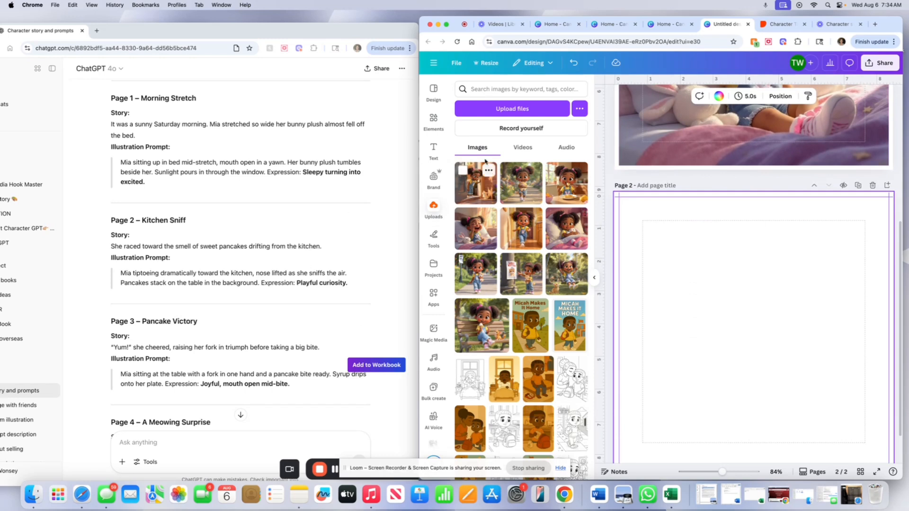
Add a subheading text box to page 2 and change its font to Fredoka.
left_click(433, 150)
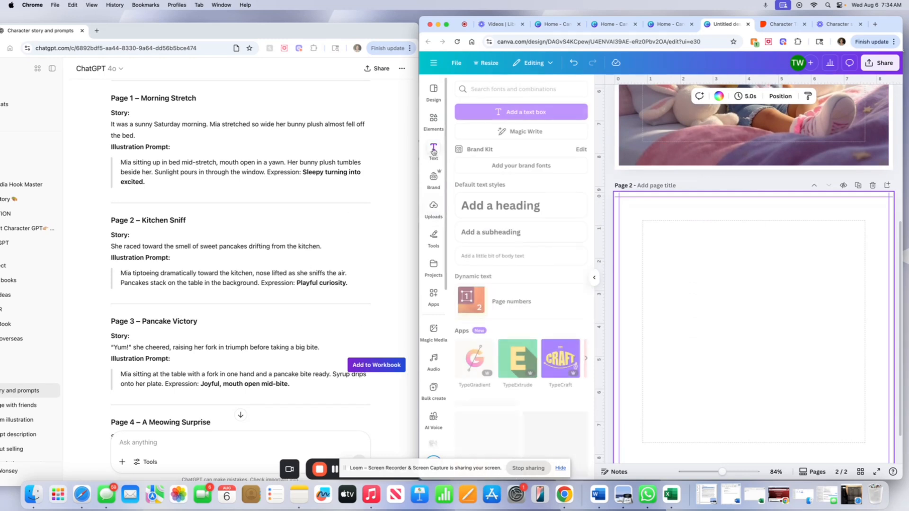
left_click(509, 232)
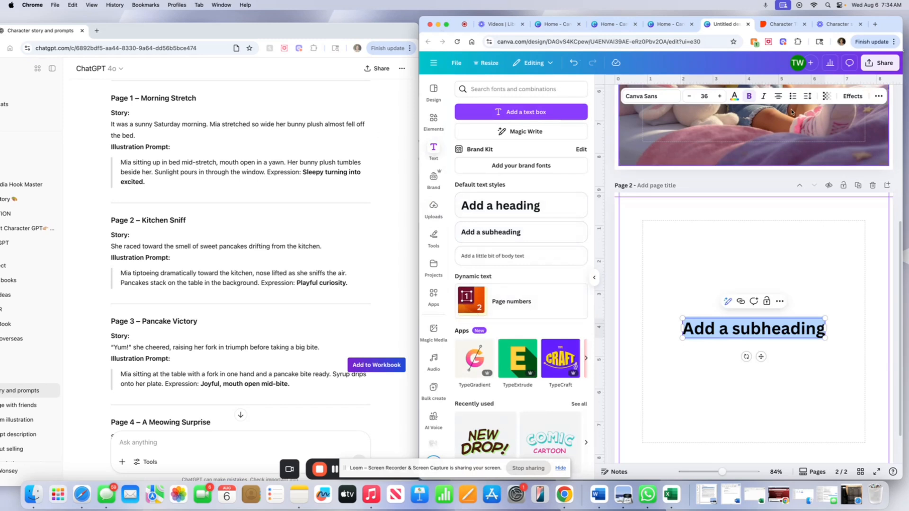
left_click(646, 96)
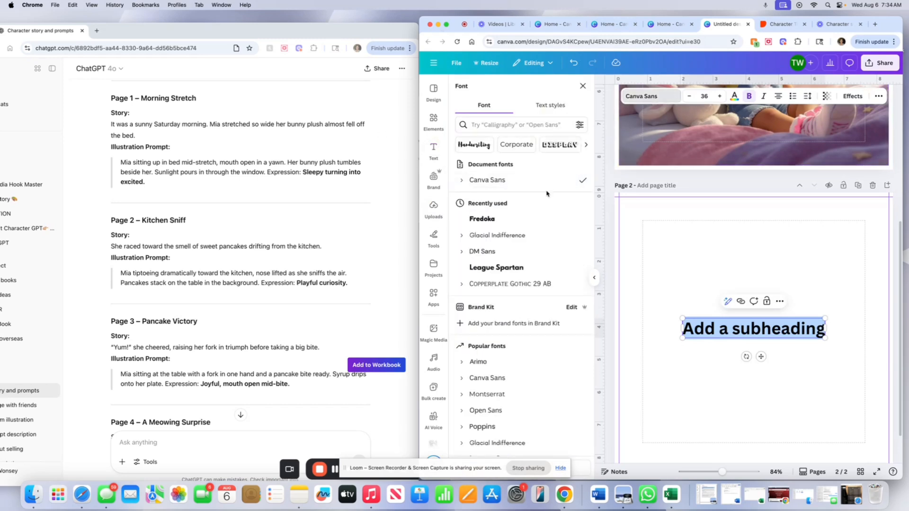
scroll(499, 221, "down", 1)
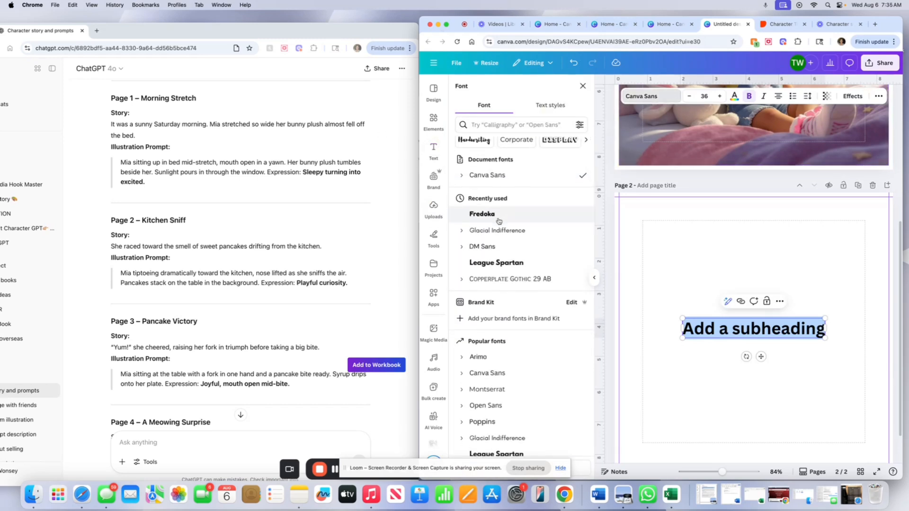
scroll(498, 221, "down", 2)
left_click(480, 190)
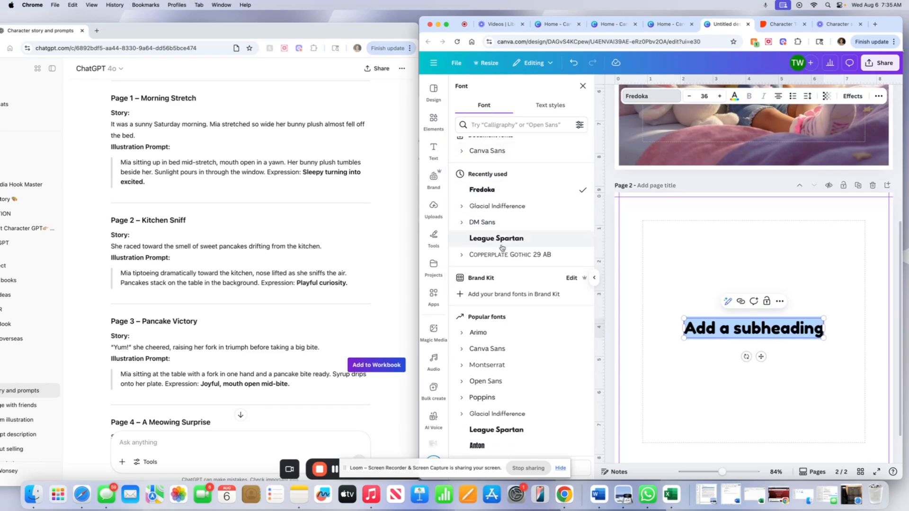
left_click(654, 95)
left_click(654, 95)
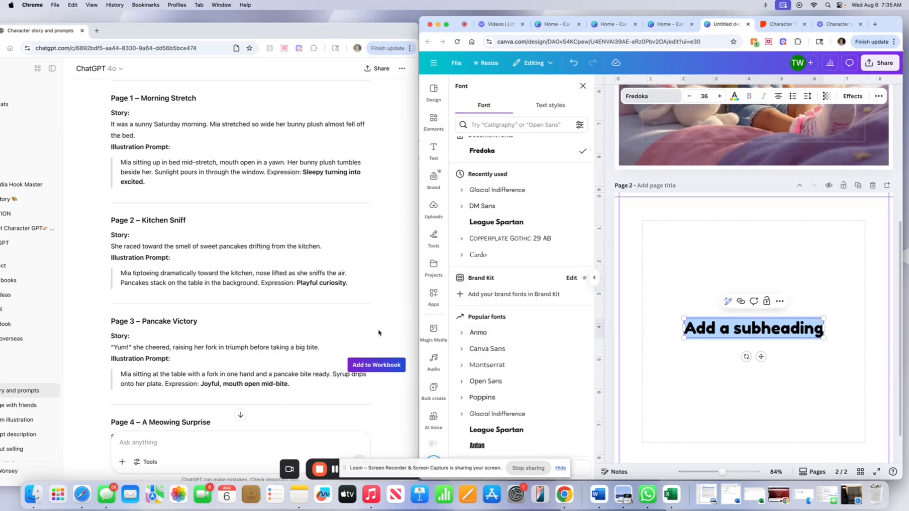
Copy the Page 1 story sentence from the ChatGPT chat and paste it into the subheading on page 2.
left_click(219, 237)
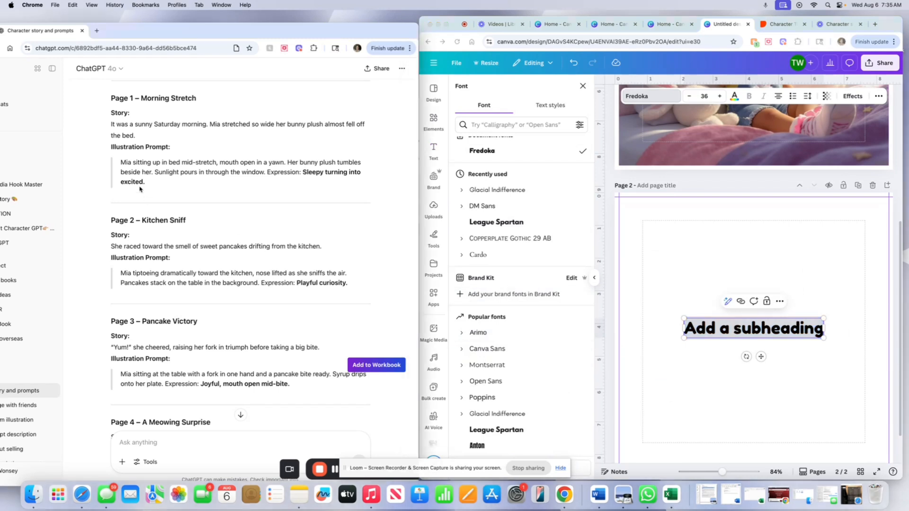
left_click_drag(114, 124, 136, 136)
right_click(122, 119)
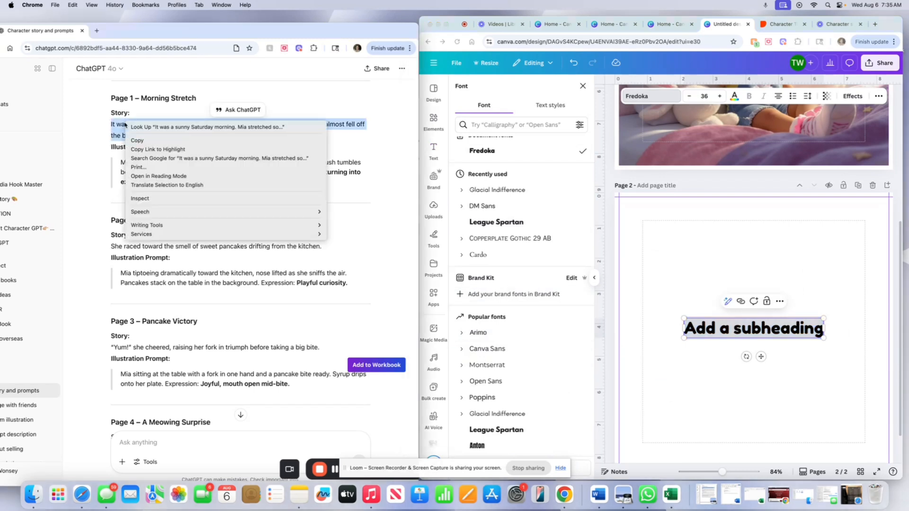
left_click(159, 145)
left_click(720, 329)
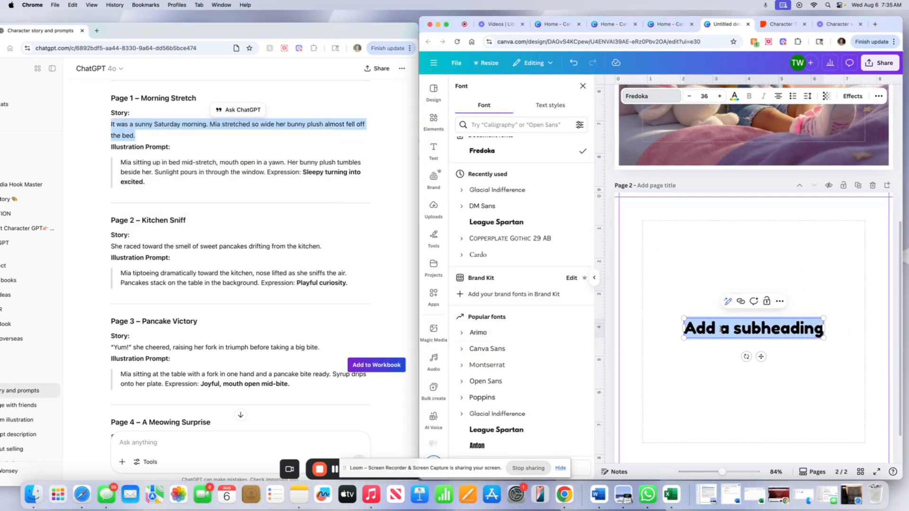
triple_click(720, 329)
right_click(720, 329)
left_click(740, 320)
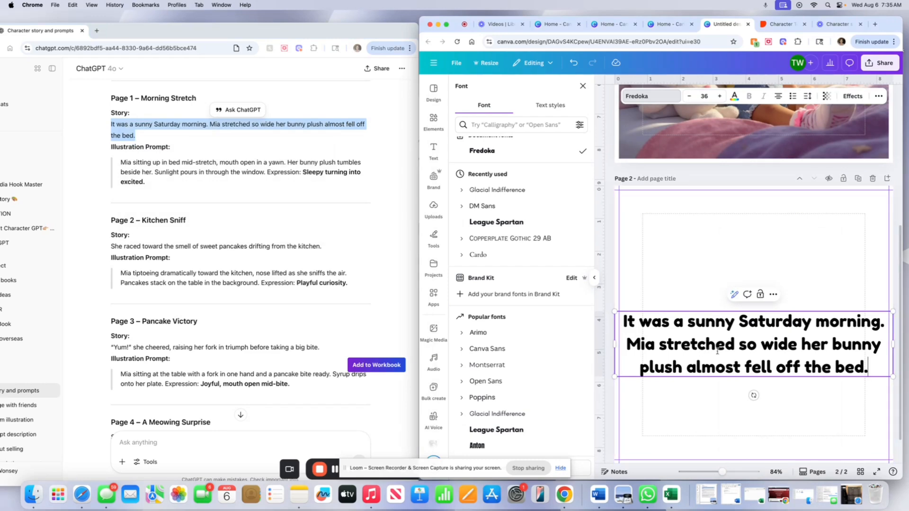
key("Escape")
Widen the story text box and center it on page 2.
left_click_drag(693, 332, 693, 321)
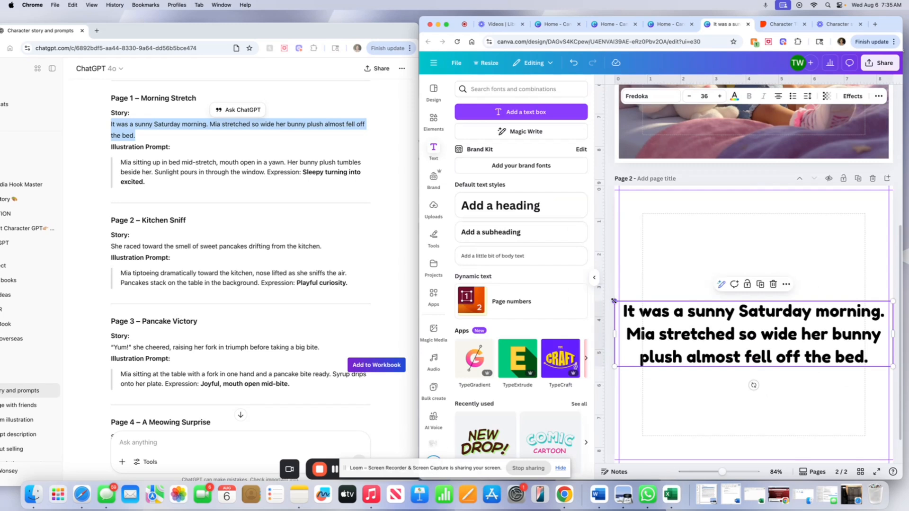
left_click_drag(614, 301, 627, 304)
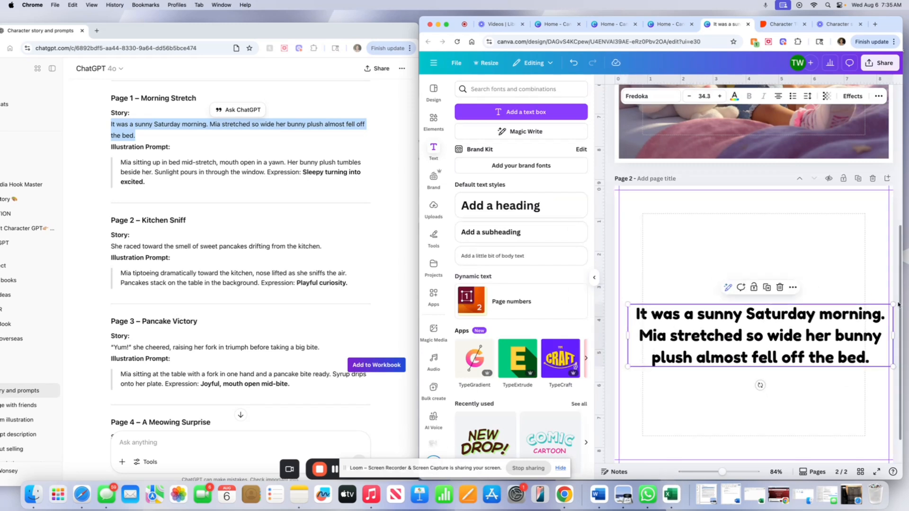
left_click_drag(897, 304, 874, 308)
left_click_drag(772, 337, 770, 324)
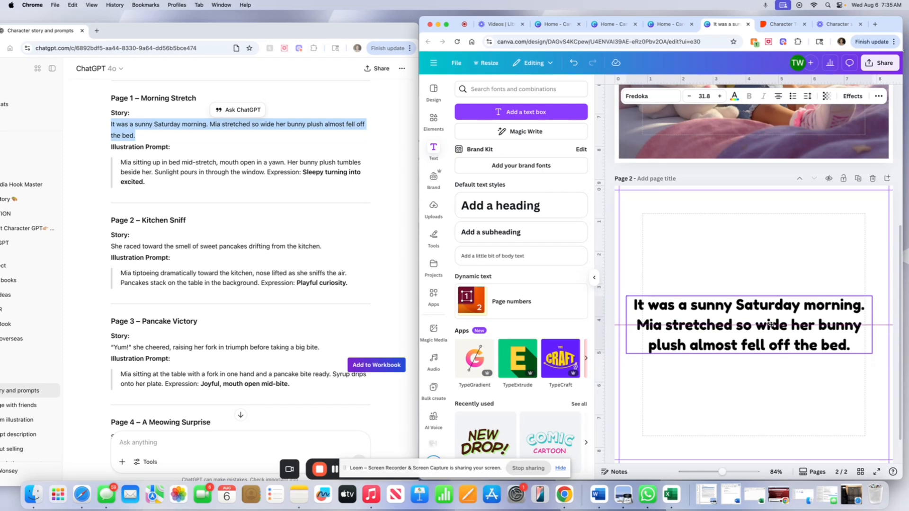
left_click_drag(770, 324, 775, 325)
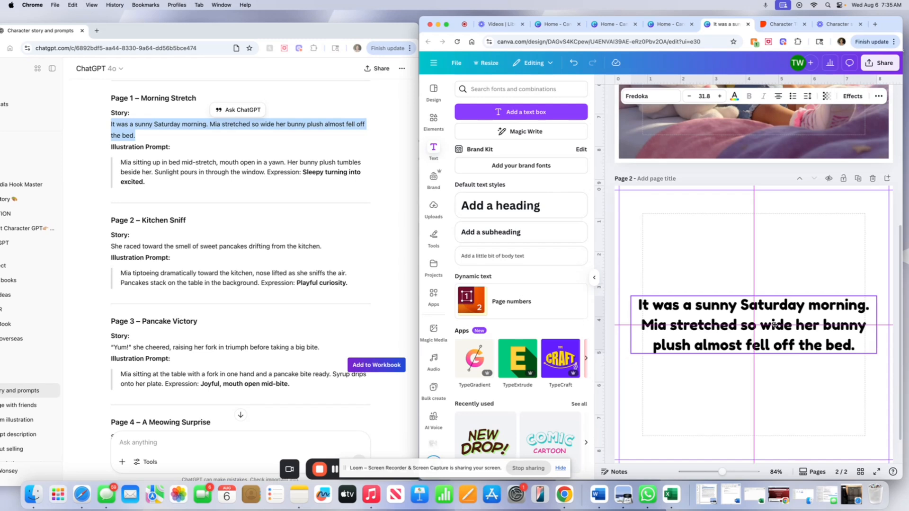
left_click_drag(774, 325, 774, 324)
Search the elements for bunny graphics and add a small brown bunny graphic to page 2.
scroll(663, 284, "down", 1)
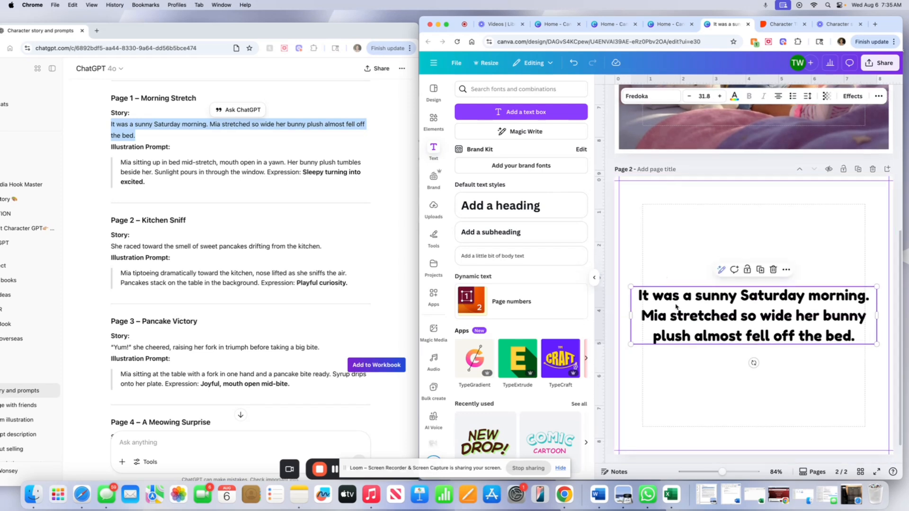
left_click(650, 264)
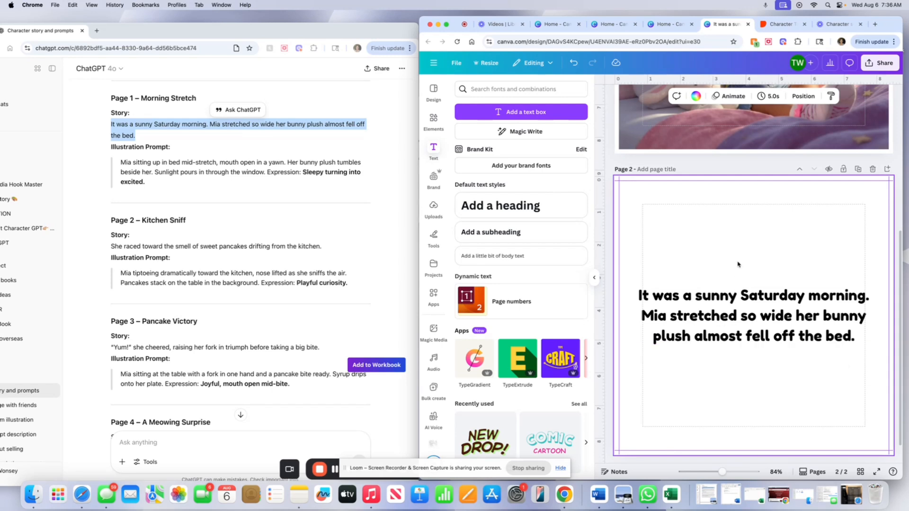
left_click(433, 121)
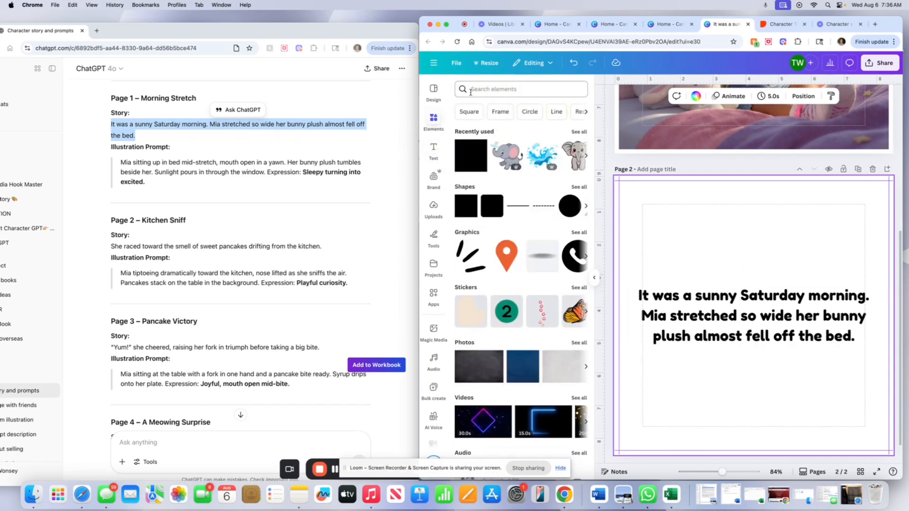
left_click(503, 89)
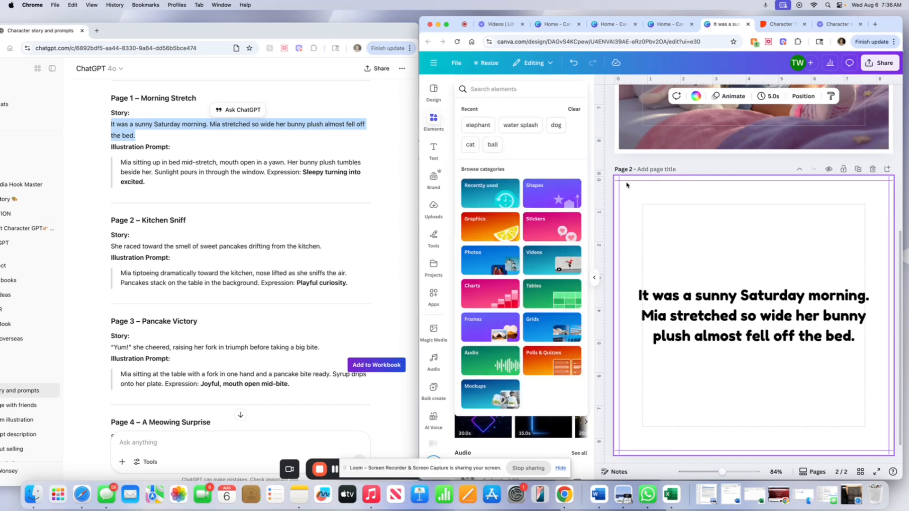
type("bunn")
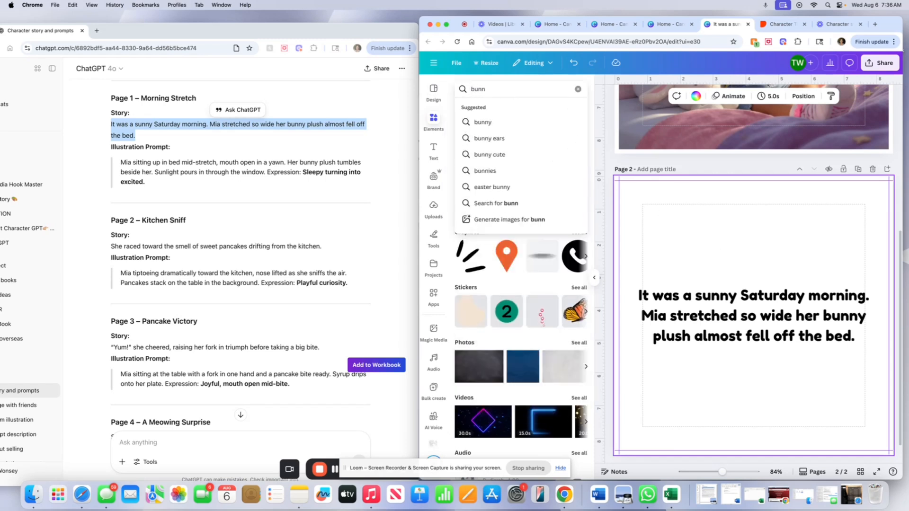
left_click(498, 121)
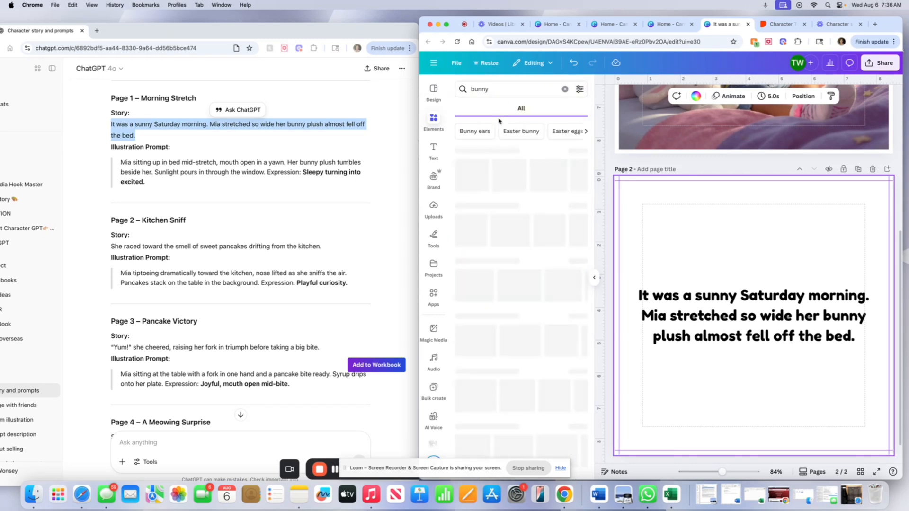
scroll(760, 219, "up", 4)
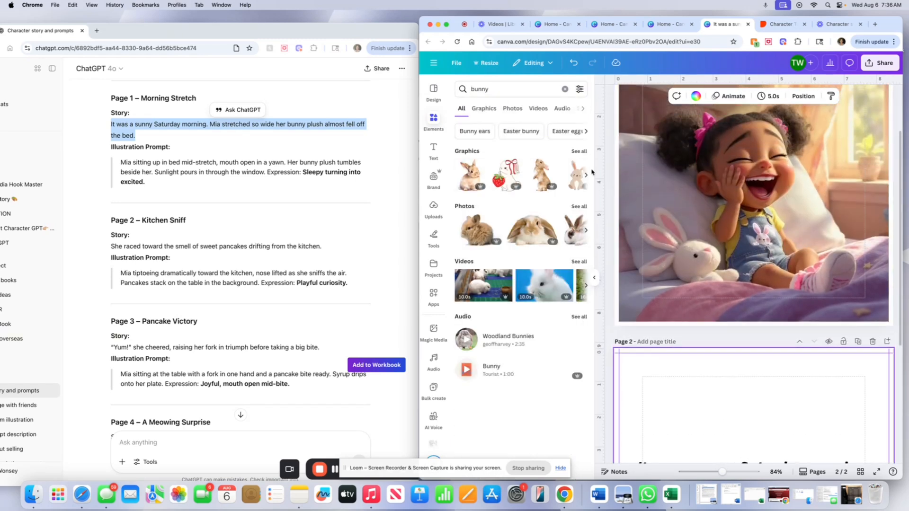
left_click(578, 152)
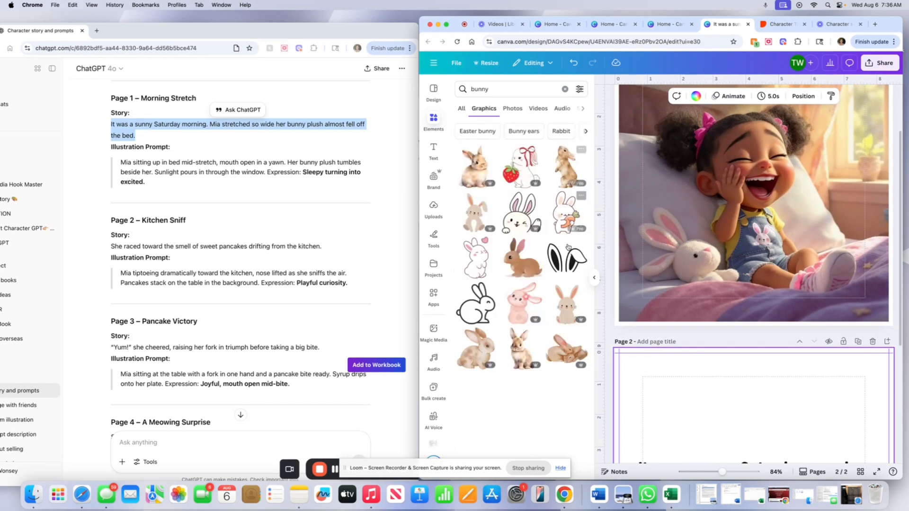
scroll(553, 334, "down", 3)
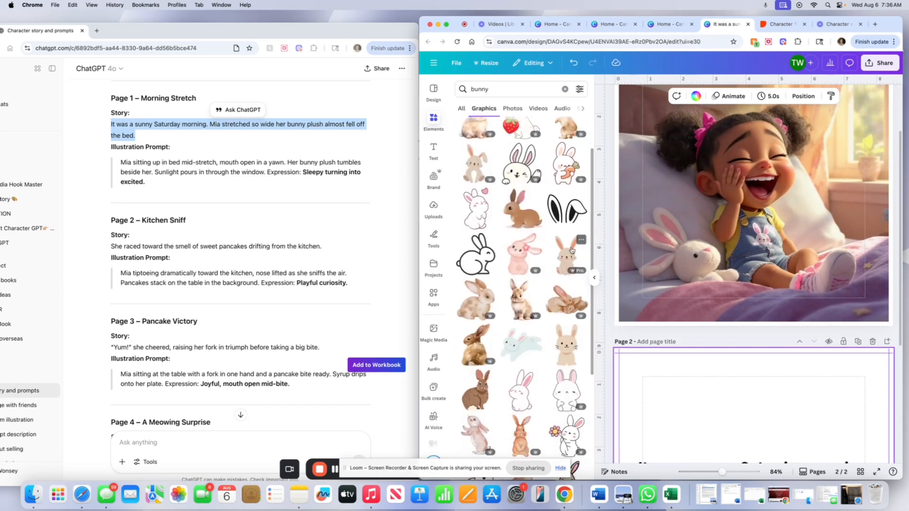
left_click(566, 344)
type("It was a sunny Saturday morning. Mia stretched so wide her bunny plush almost fell off the bed.")
scroll(638, 420, "down", 3)
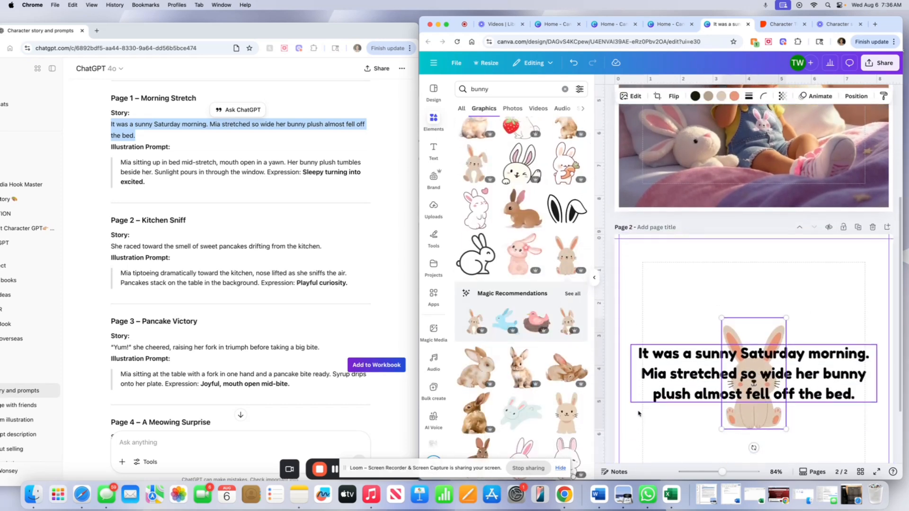
Shrink and tilt the bunny below the story text, and duplicate a copy to the upper right of the page.
left_click_drag(721, 310, 771, 395)
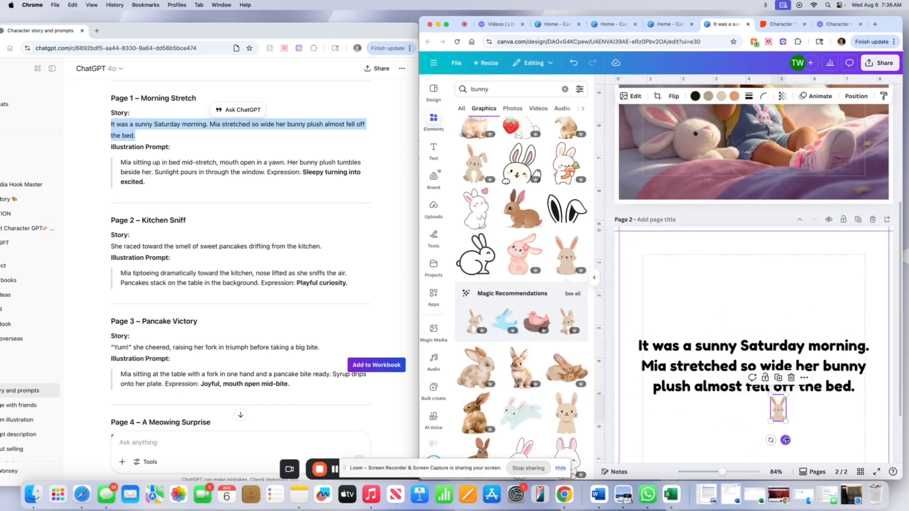
left_click_drag(771, 440, 760, 436)
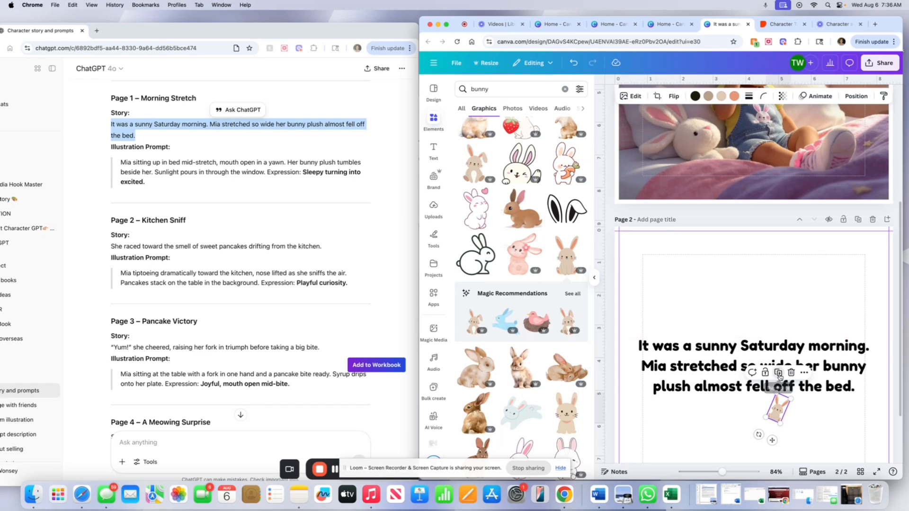
left_click(778, 374)
left_click_drag(781, 412, 839, 313)
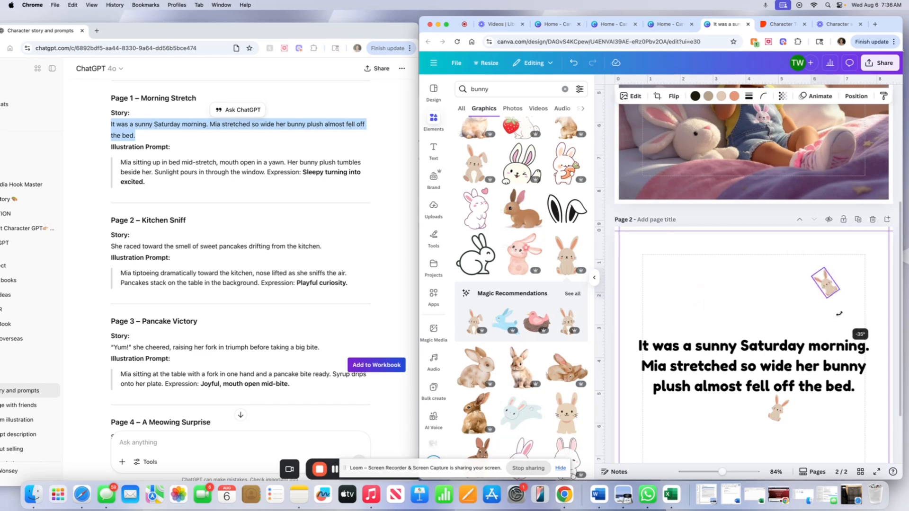
Place another bunny copy near the upper left of the page and tilt it.
left_click(783, 413)
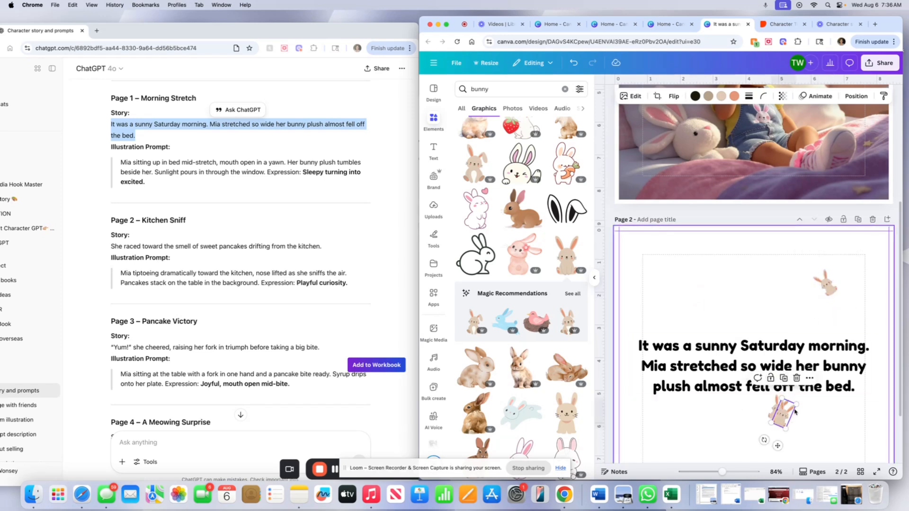
left_click_drag(795, 412, 690, 289)
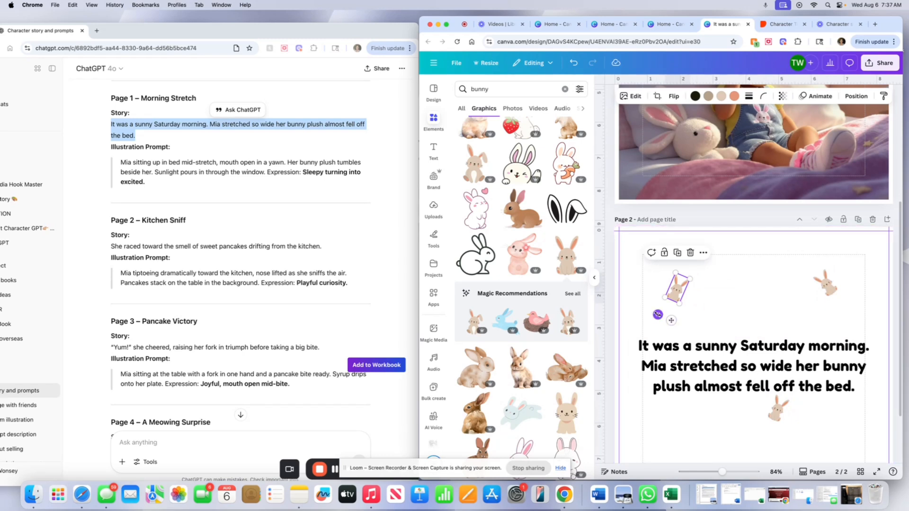
mouse_move(657, 315)
left_mouse_down()
mouse_move(686, 327)
mouse_move(667, 332)
mouse_move(669, 323)
left_mouse_up()
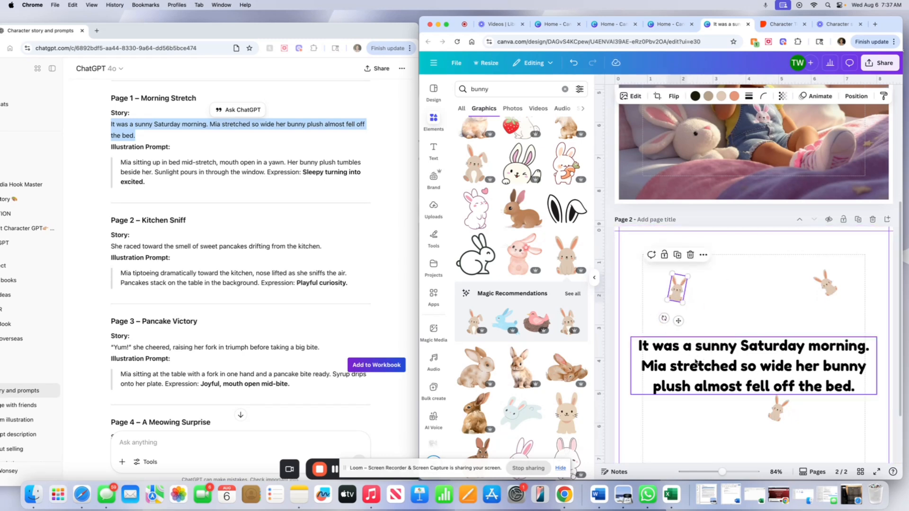
Set the upper-left bunny's transparency to 40.
scroll(644, 336, "down", 3)
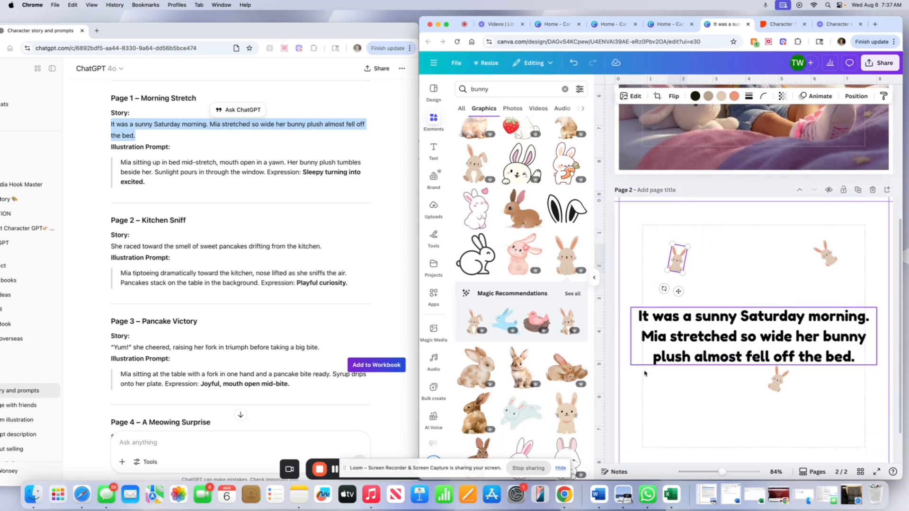
left_click(698, 338)
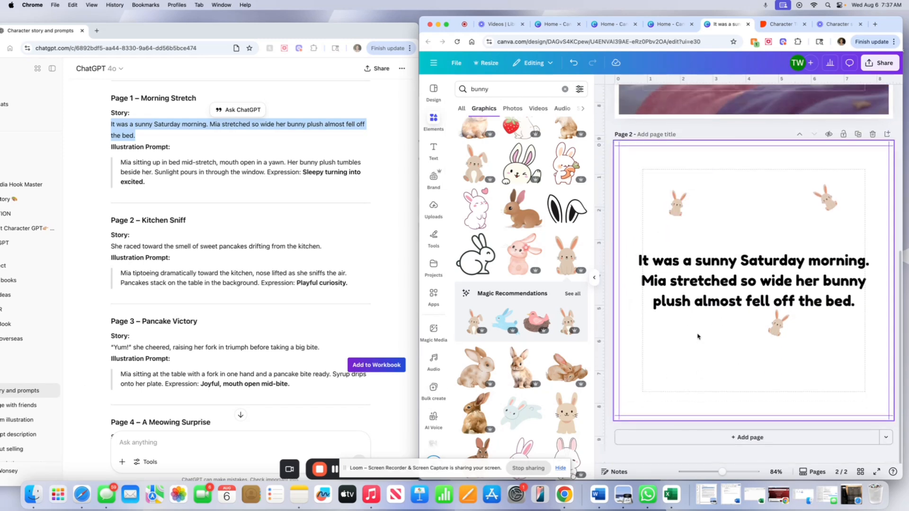
left_click(677, 204)
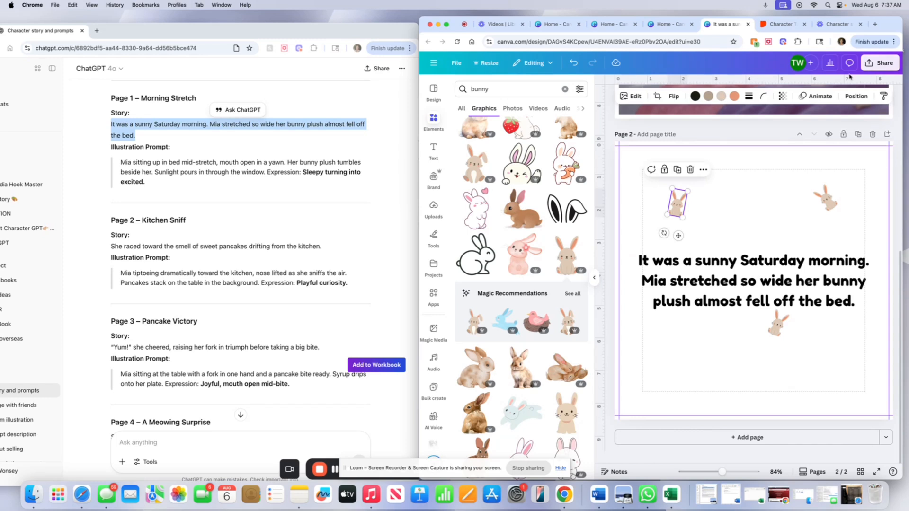
left_click(782, 96)
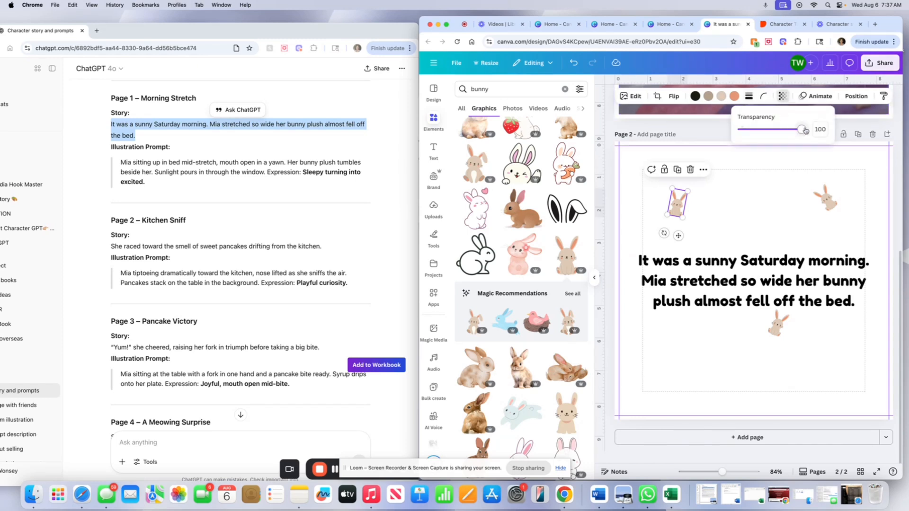
left_click_drag(805, 130, 765, 135)
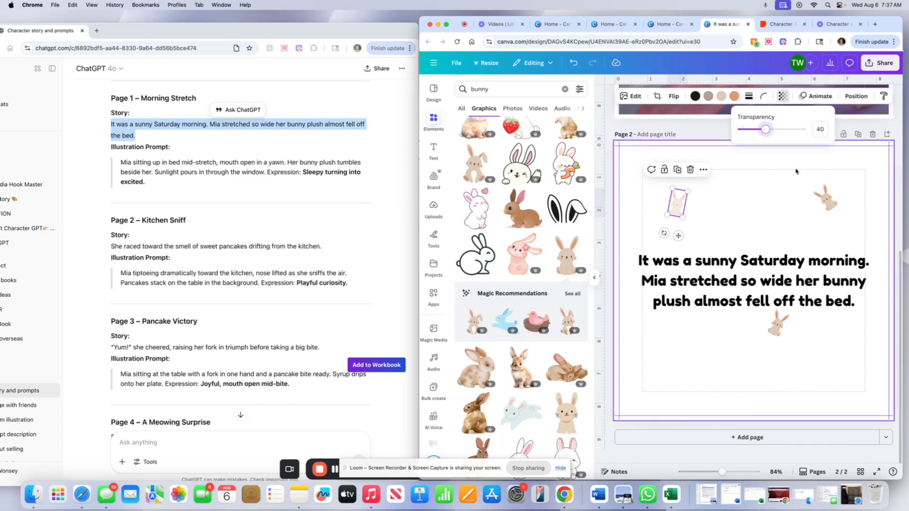
Set the upper-right bunny's transparency to 39 on page 2.
left_click(828, 201)
left_click(783, 97)
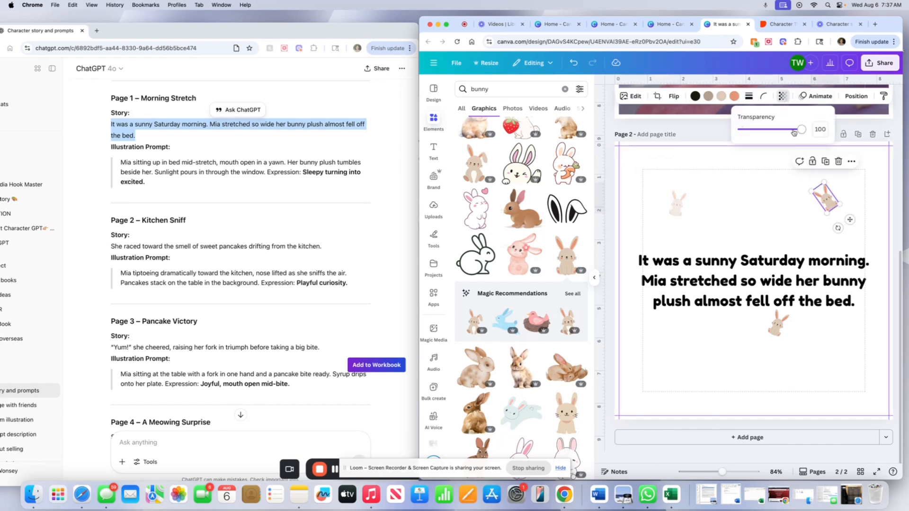
left_click_drag(794, 133, 765, 138)
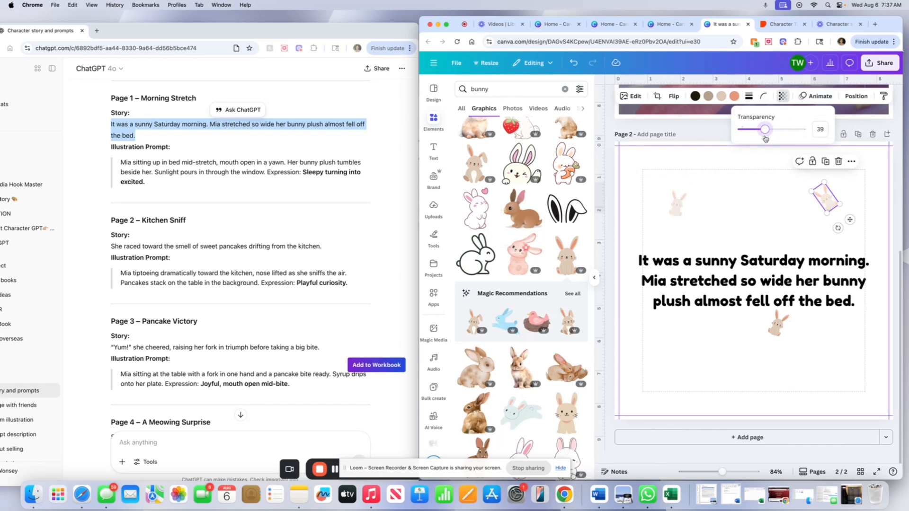
left_click(776, 324)
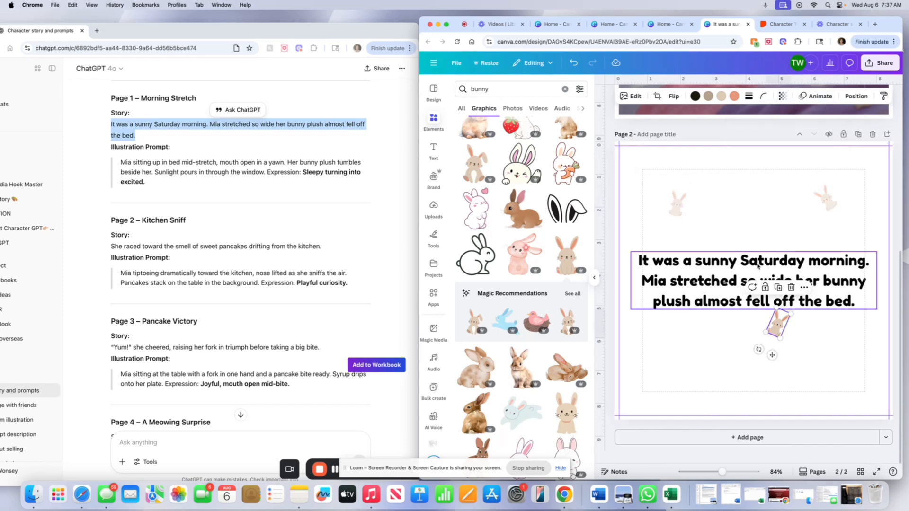
left_click(736, 227)
Add a new page and place the uploaded illustration of Mia running through the kitchen, enlarged to fill the page.
scroll(770, 225, "up", 5)
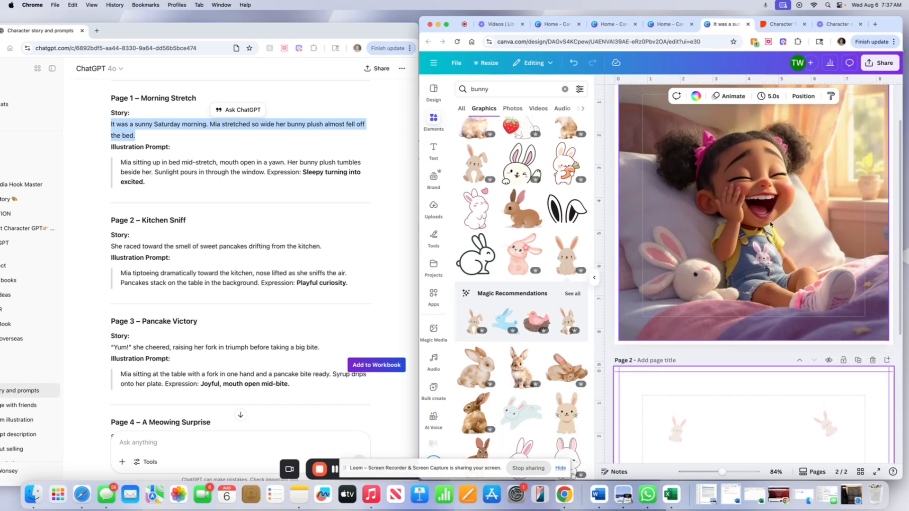
scroll(771, 225, "down", 5)
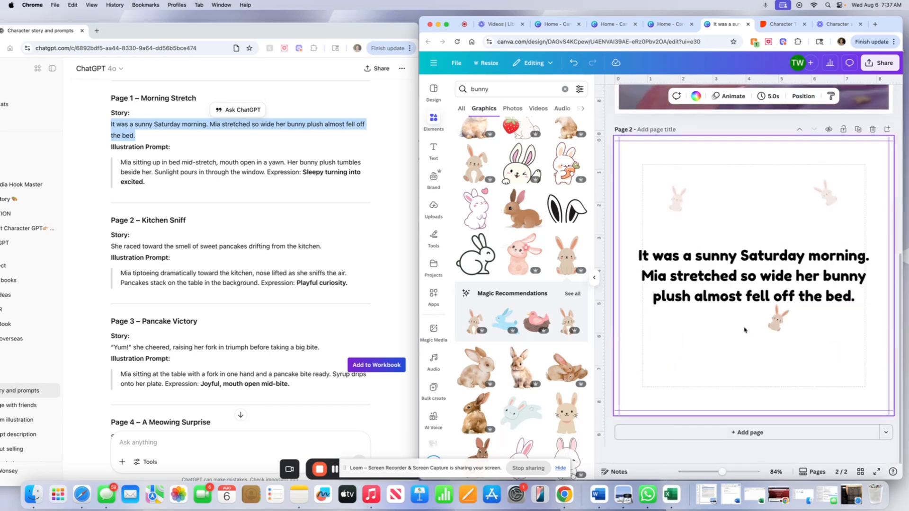
left_click(712, 436)
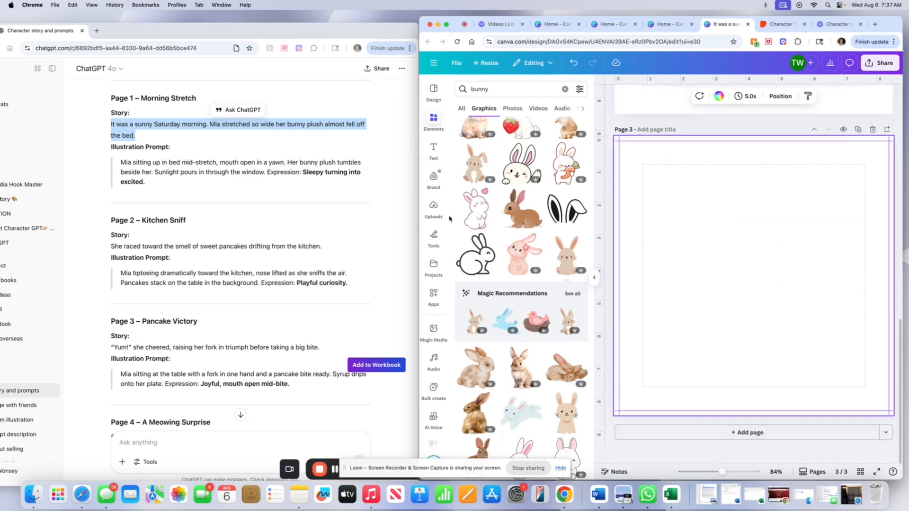
left_click(434, 210)
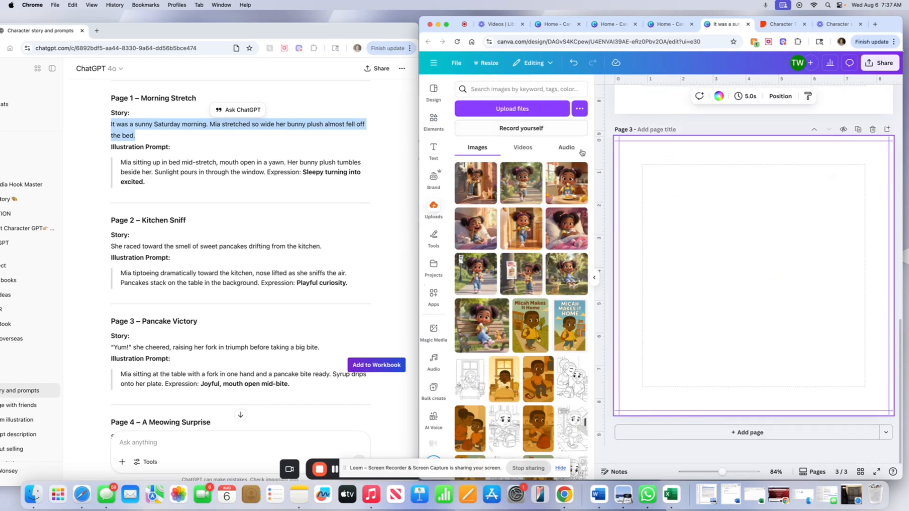
left_click(521, 229)
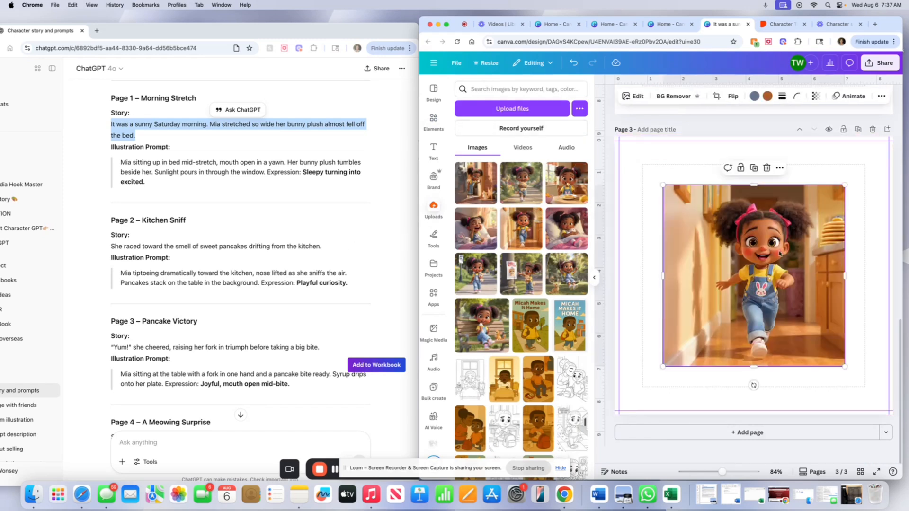
left_click_drag(779, 253, 735, 209)
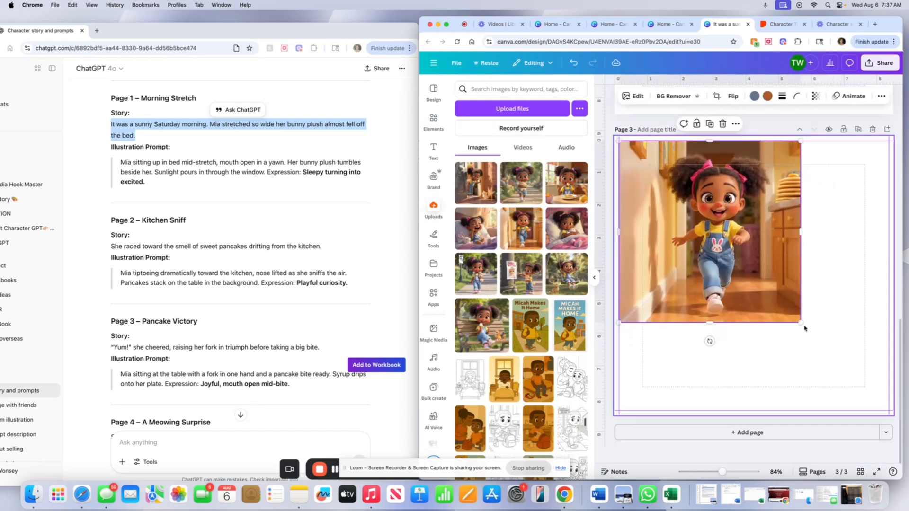
left_click_drag(804, 328, 889, 412)
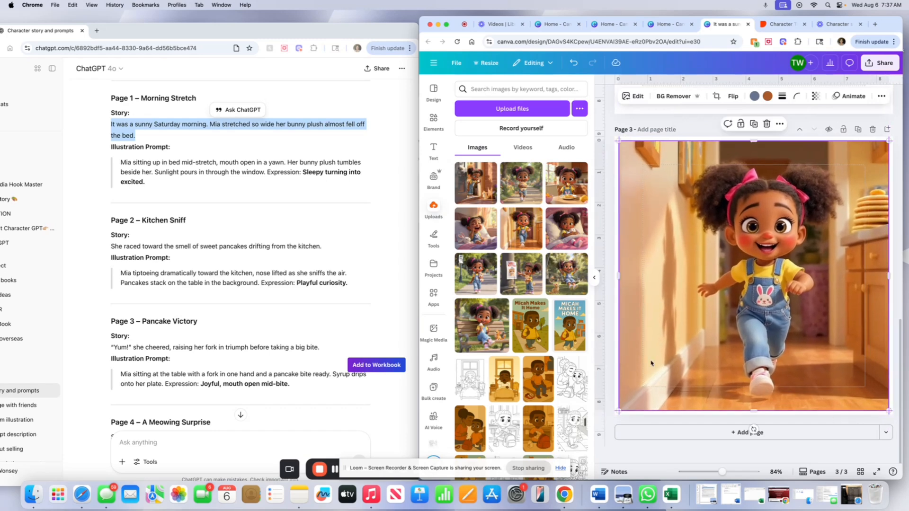
Move the copy of the Saturday-morning text page down below the running illustration page.
scroll(736, 316, "up", 5)
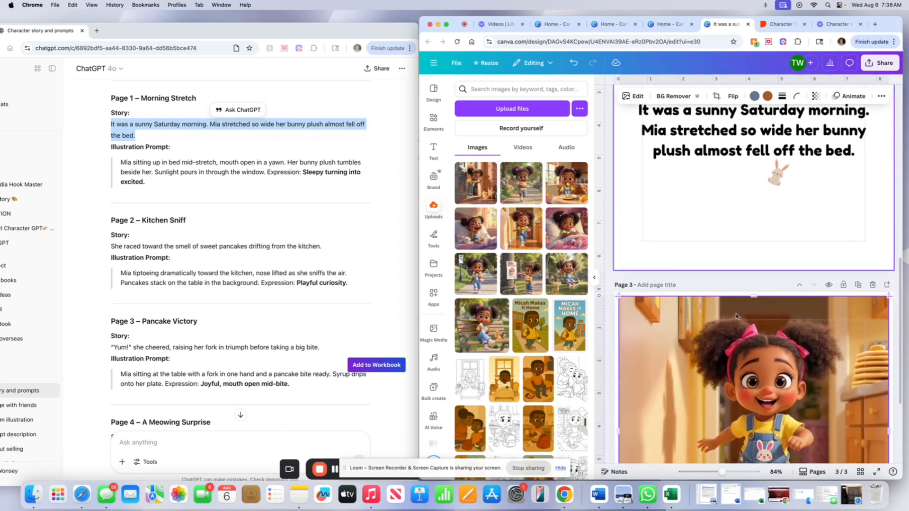
scroll(736, 316, "up", 2)
left_click(694, 336)
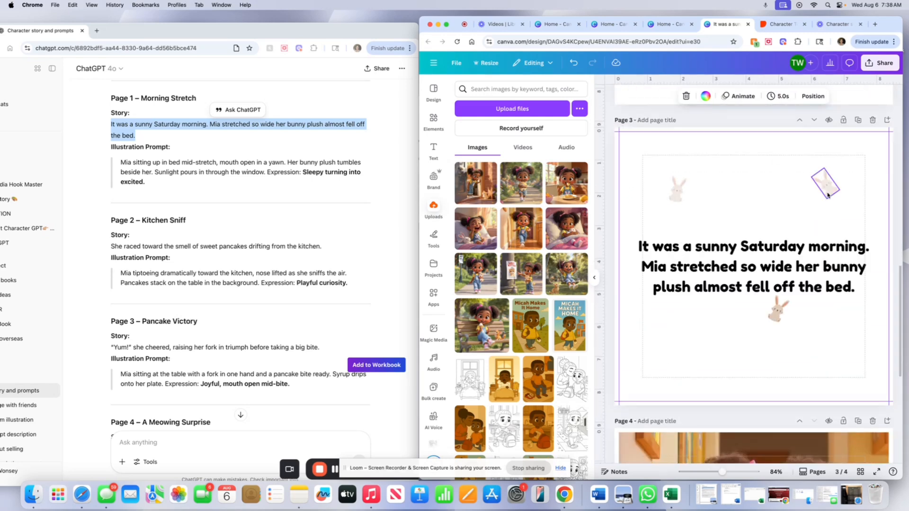
left_click(814, 121)
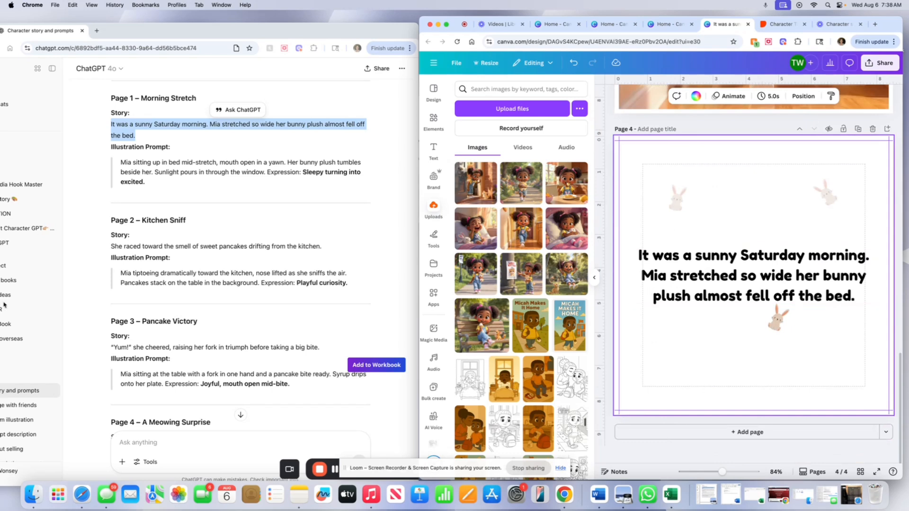
Replace that page's text with the Page 2 story line copied from the ChatGPT story.
left_click(118, 259)
left_click_drag(112, 246, 301, 247)
right_click(301, 246)
left_click(316, 264)
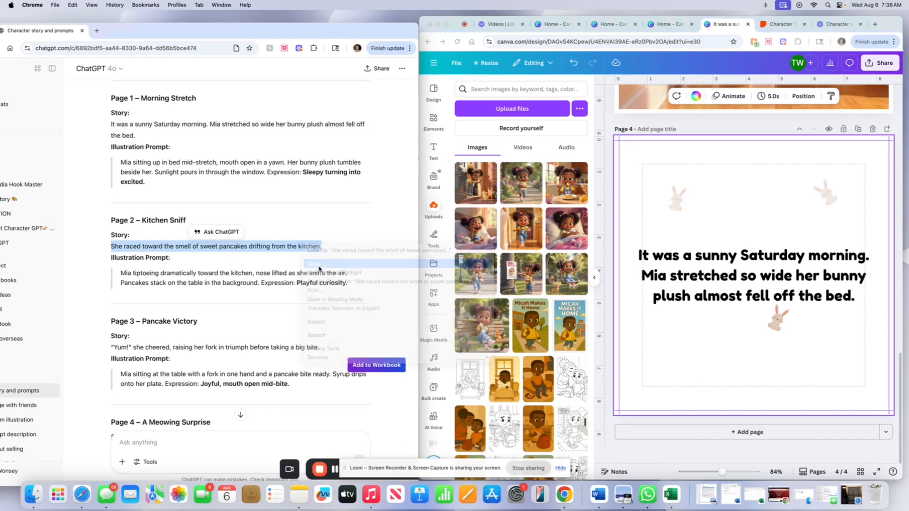
double_click(696, 260)
right_click(692, 263)
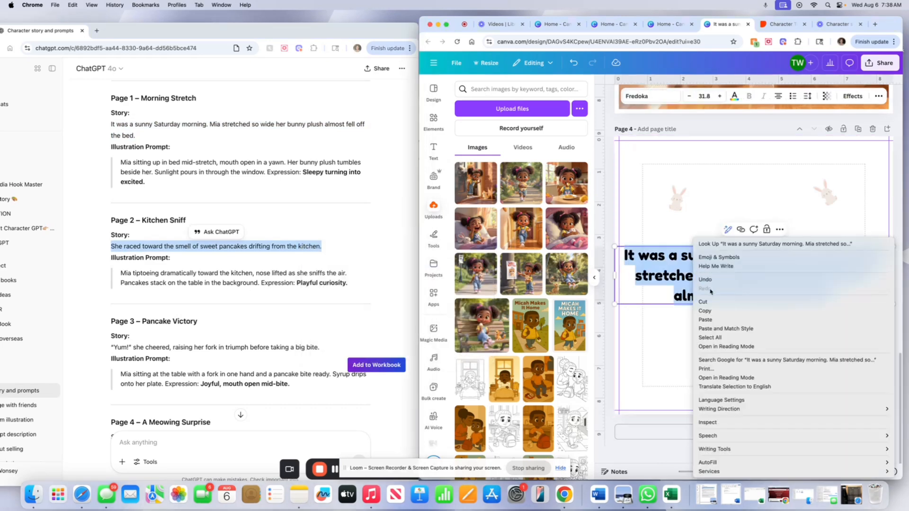
left_click(715, 322)
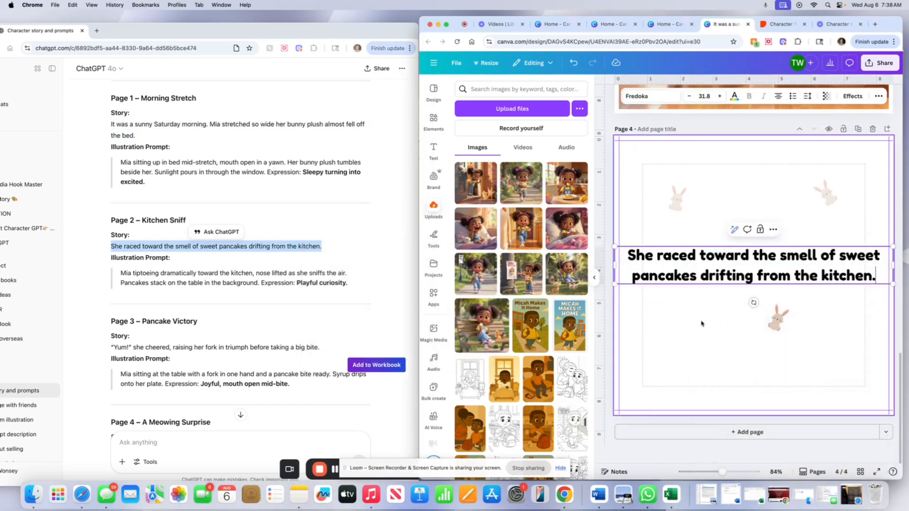
left_click(700, 330)
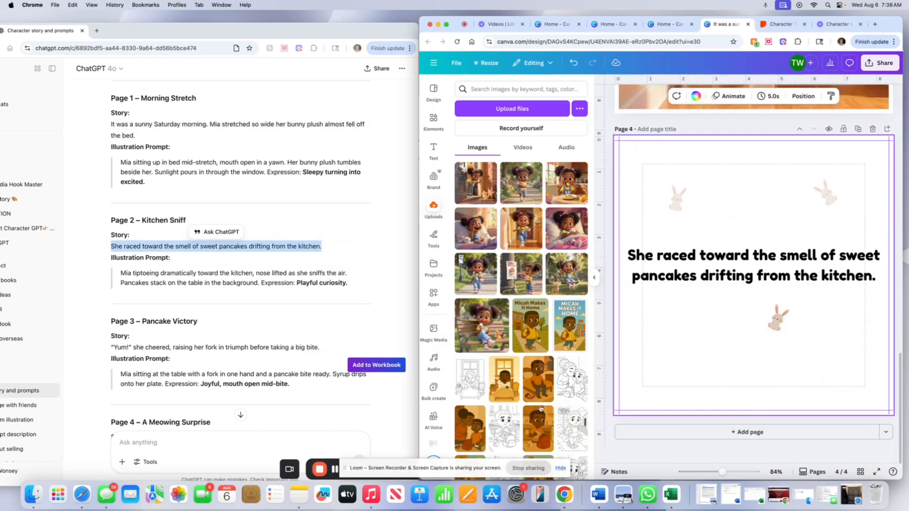
Add a new blank page after the kitchen text page.
left_click(728, 438)
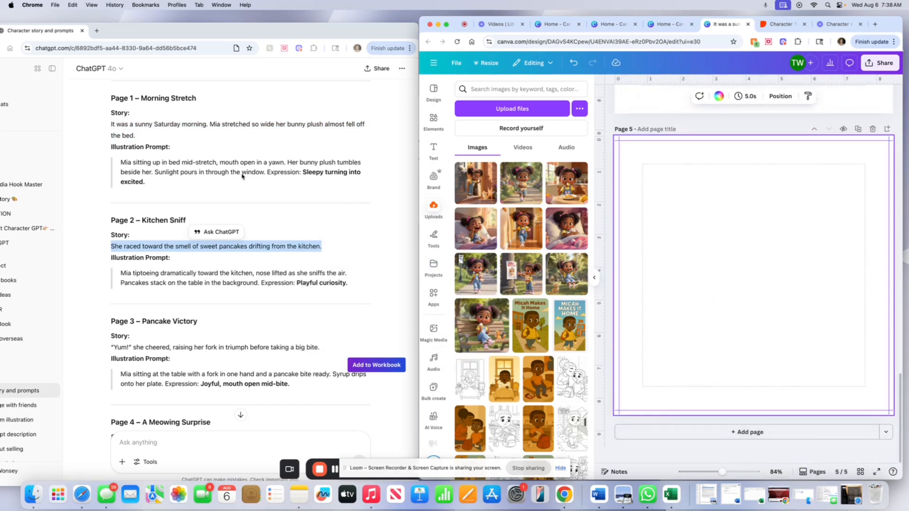
left_click(796, 432)
left_click(872, 129)
Duplicate the kitchen text page and move the copy down one position.
scroll(800, 284, "up", 6)
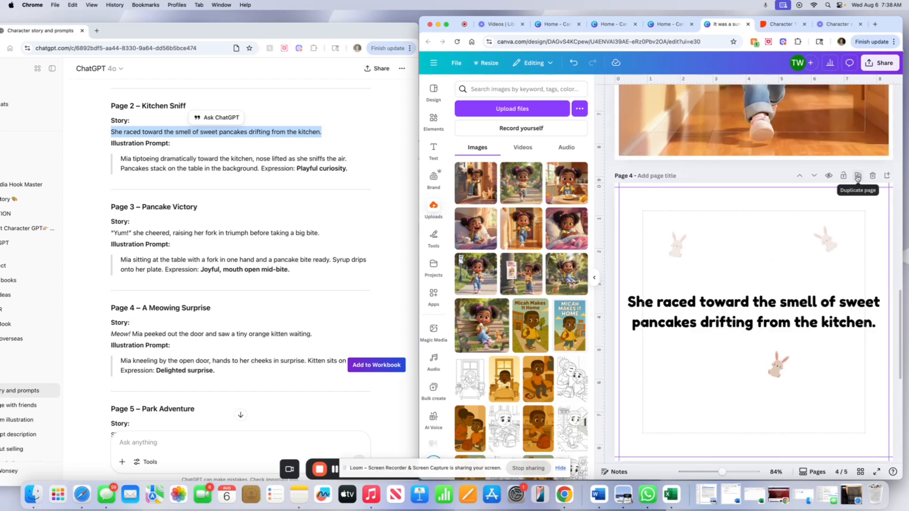
left_click(858, 176)
left_click(814, 176)
Replace the copied page's text with the Page 3 "Yum!" story line and adjust its text box.
left_click_drag(112, 232, 321, 233)
double_click(676, 302)
key("super+a")
type("\"Yum!\" she cheered, raising her fork in triumph before taking a big bite.")
scroll(733, 385, "down", 3)
left_click_drag(615, 247, 639, 251)
left_click_drag(750, 266, 739, 276)
Add a page and place the illustration of Mia finding the kitten at the door, enlarged to fill the page.
left_click(750, 432)
left_click(274, 315)
left_click(482, 188)
left_click_drag(787, 255, 743, 211)
left_click_drag(801, 323, 821, 424)
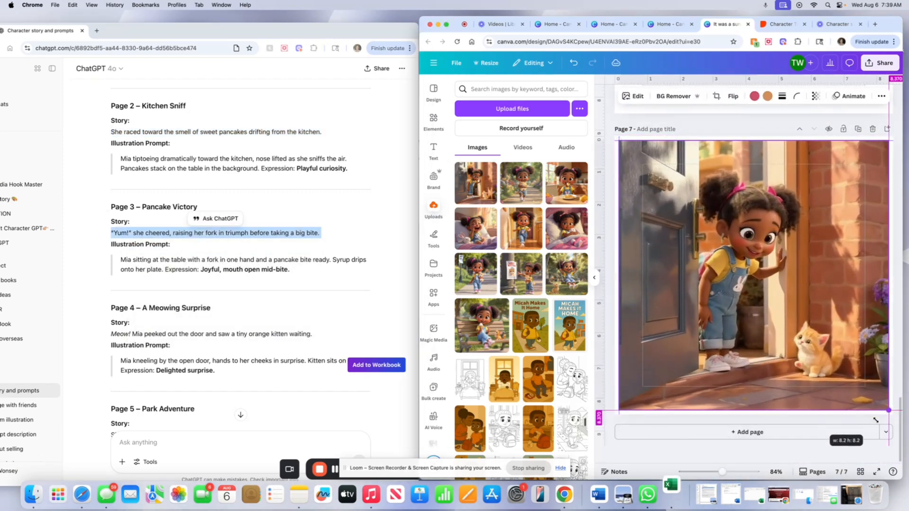
Add a blank page and copy the Page 4 "Meow!" story line from ChatGPT.
left_click(750, 432)
left_click_drag(111, 334, 312, 334)
right_click(298, 333)
left_click(311, 352)
Duplicate the "Yum!" text page and move the copy down one position.
scroll(776, 221, "up", 10)
scroll(776, 221, "up", 1)
left_click(858, 171)
left_click(815, 171)
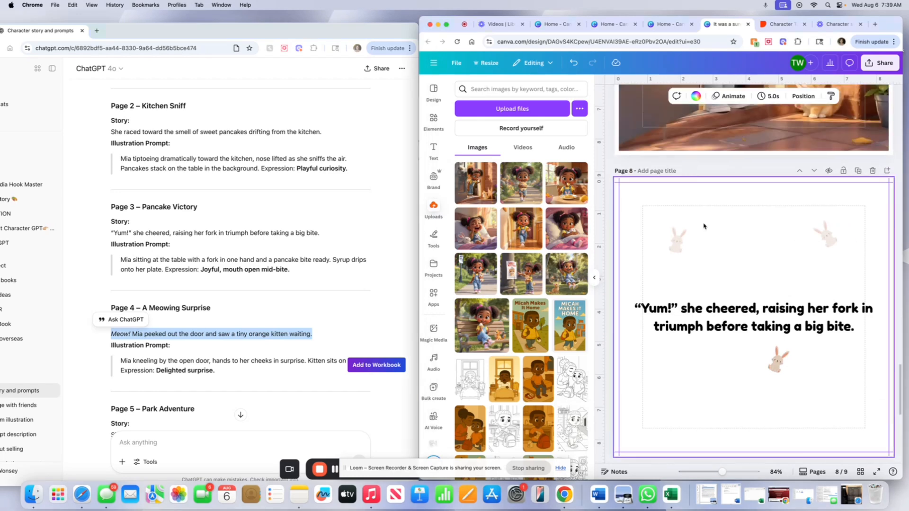
Paste the "Meow!" line into the copied page's text and adjust its text box.
double_click(739, 316)
key("super+v")
left_click_drag(616, 300, 631, 301)
left_click_drag(758, 317, 750, 316)
Place the next Mia-and-kitten illustration on the blank page and enlarge it to fill the page.
scroll(735, 336, "down", 2)
scroll(735, 337, "down", 5)
left_click(732, 335)
scroll(217, 355, "down", 5)
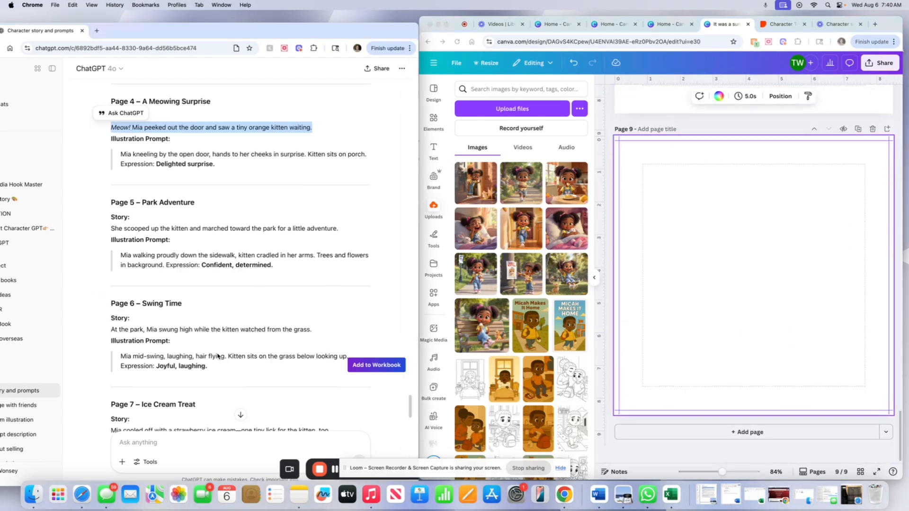
left_click(520, 185)
left_click_drag(781, 260, 738, 218)
left_click_drag(801, 322, 889, 411)
Add a blank page, then duplicate the "Meow!" text page and move the copy down.
left_click(749, 431)
scroll(670, 435, "up", 8)
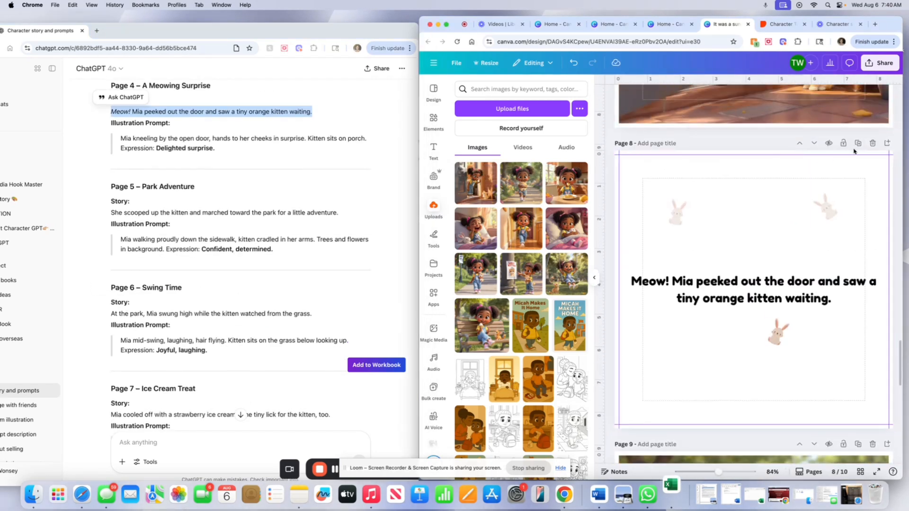
left_click(857, 144)
left_click(815, 144)
Replace the copied page's text with the Page 5 story line copied from ChatGPT.
left_click_drag(111, 213, 340, 213)
right_click(312, 212)
left_click(325, 232)
double_click(703, 289)
right_click(704, 289)
left_click(715, 320)
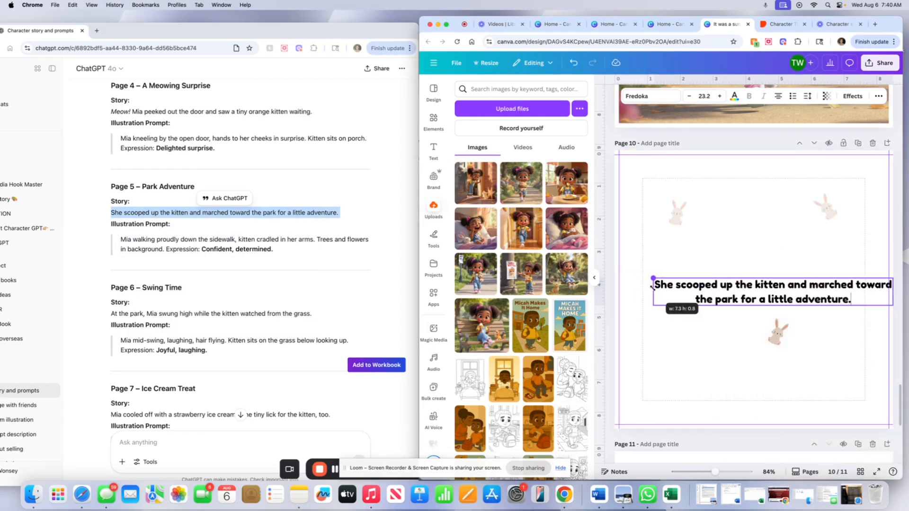
Place the illustration of Mia on the swing on the blank page and enlarge it to fill the page.
scroll(668, 359, "down", 5)
left_click(668, 359)
left_click(567, 274)
left_click_drag(757, 270, 714, 227)
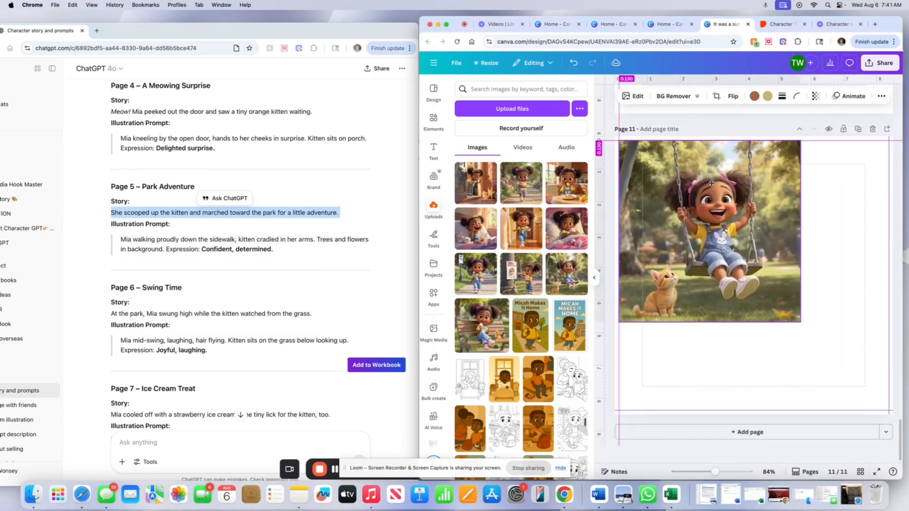
left_click_drag(801, 319, 890, 411)
Add a blank page, then duplicate the "She scooped up the kitten" text page and move the copy down.
left_click(804, 432)
scroll(804, 331, "up", 10)
left_click(858, 176)
scroll(858, 176, "up", 3)
left_click(814, 195)
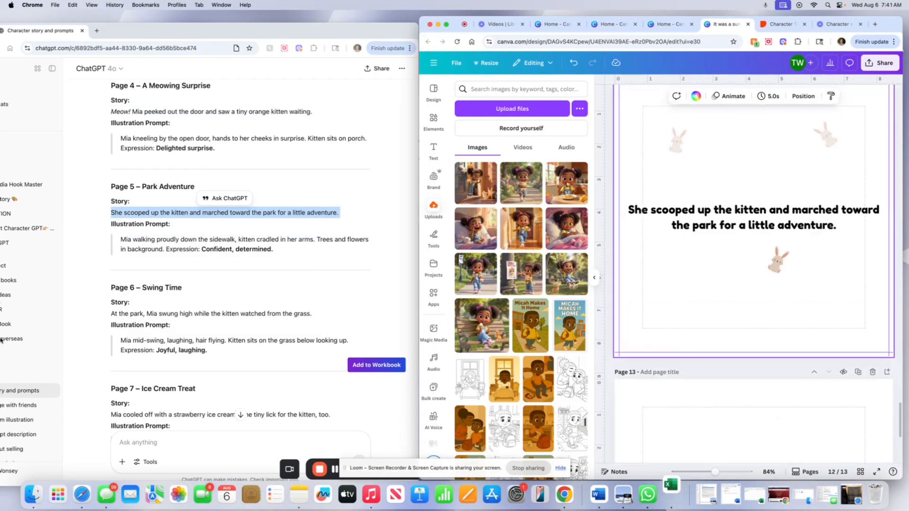
Replace the copied page's text with the Page 6 swing story line and adjust its text box.
left_click_drag(112, 314, 313, 314)
right_click(284, 314)
left_click(297, 333)
double_click(700, 221)
right_click(699, 221)
left_click(704, 246)
left_click_drag(717, 210, 716, 215)
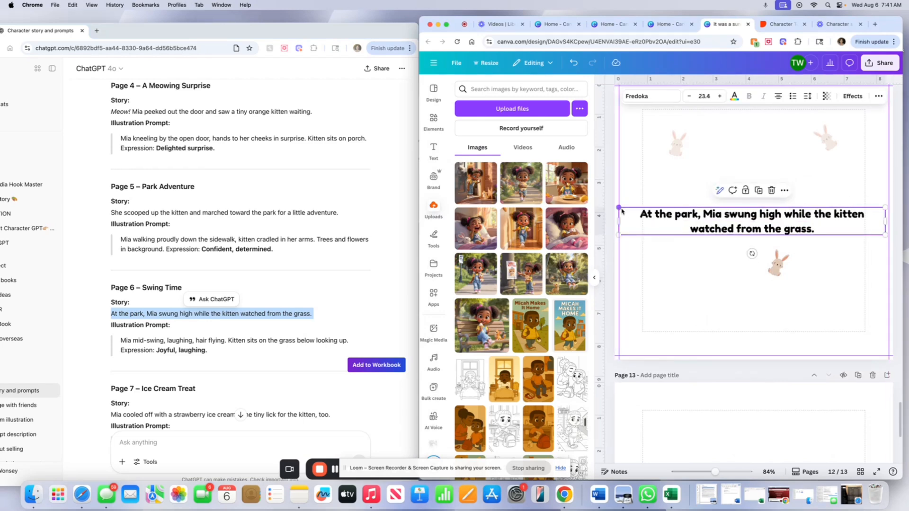
left_click_drag(617, 208, 626, 210)
Place the park-bench ice-cream illustration on the blank page and enlarge it to fill the page.
scroll(700, 268, "down", 5)
left_click(700, 268)
scroll(240, 415, "down", 4)
left_click_drag(477, 334, 734, 348)
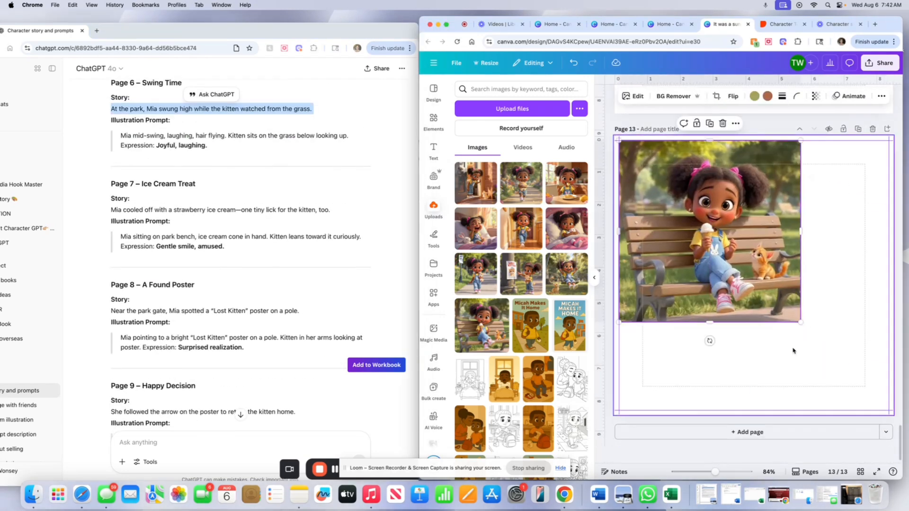
left_click_drag(793, 365, 890, 412)
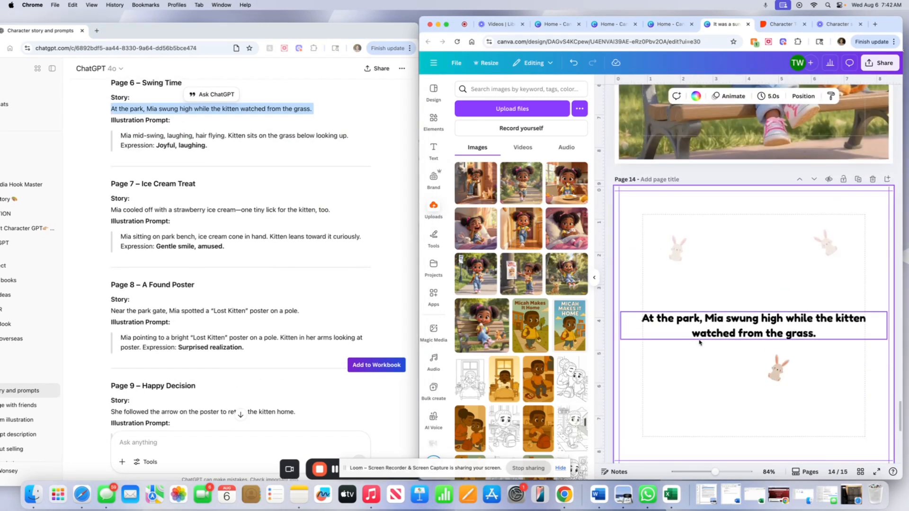
Replace page 14's text with the Page 7 ice-cream story line and adjust its text box.
triple_click(139, 210)
right_click(139, 208)
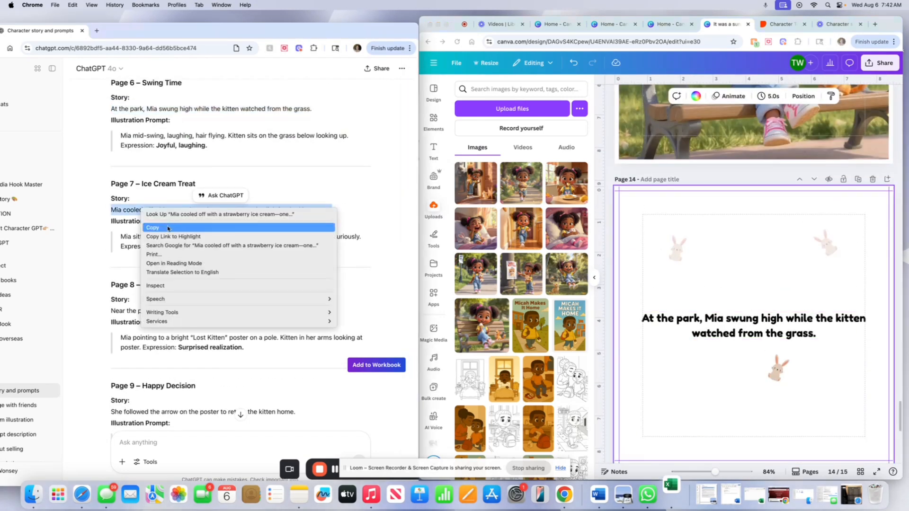
left_click(156, 227)
double_click(700, 326)
type("Mia cooled off with a strawberry ice cream—one tiny lick for the kitten, too.")
left_click_drag(620, 311, 631, 313)
left_click_drag(696, 320, 792, 367)
Fill the next text pages with the Page 8 "Lost Kitten" and Page 9 story lines from ChatGPT.
scroll(728, 387, "down", 2)
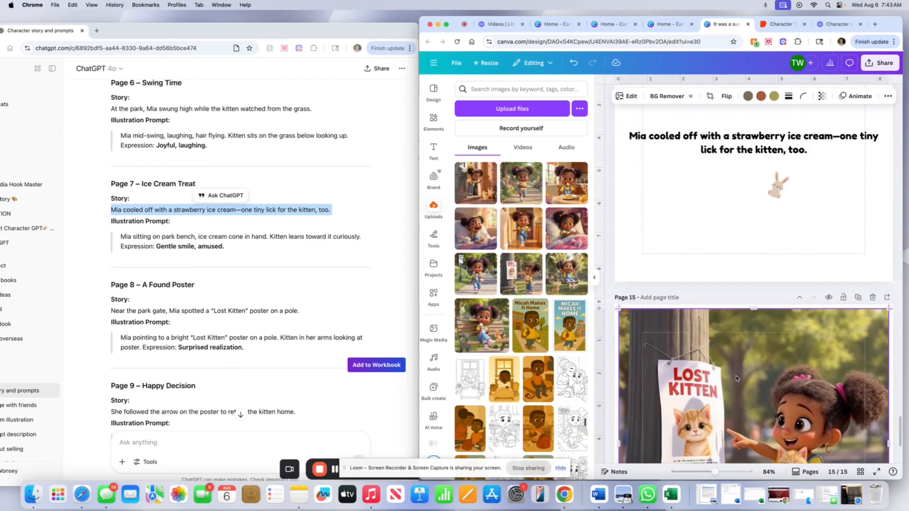
scroll(736, 376, "down", 3)
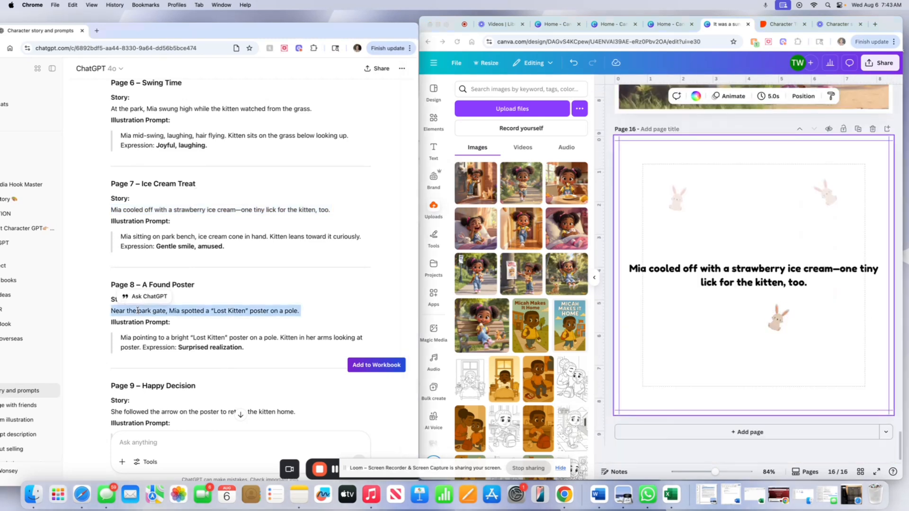
right_click(700, 284)
left_click(589, 319)
left_click(738, 431)
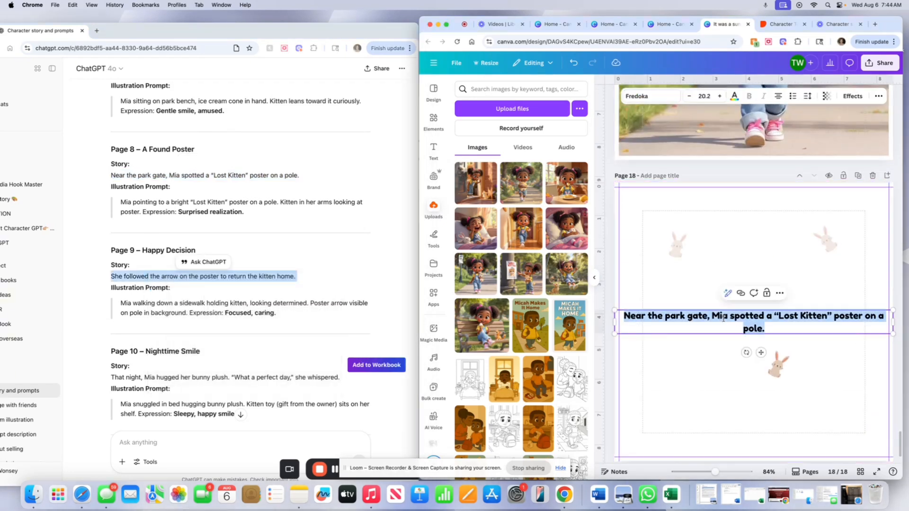
type("She followed the arrow on the poster to return the kitten home.")
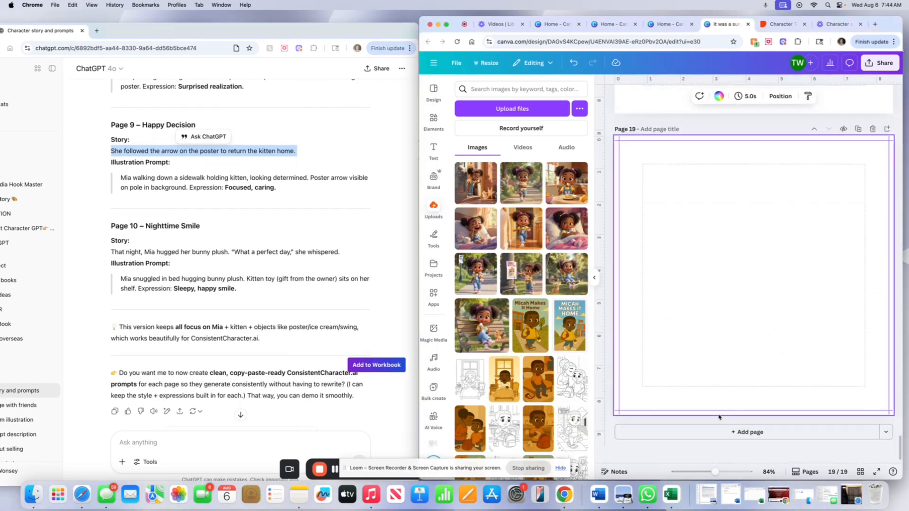
Place the bedtime bunny-plush illustration on a new page and enlarge it to fill the page.
left_click(566, 229)
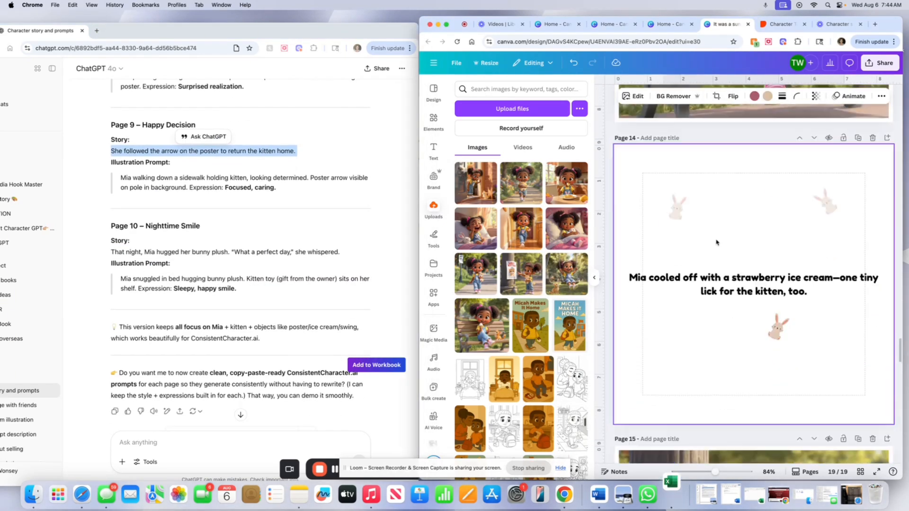
left_click_drag(728, 308, 684, 264)
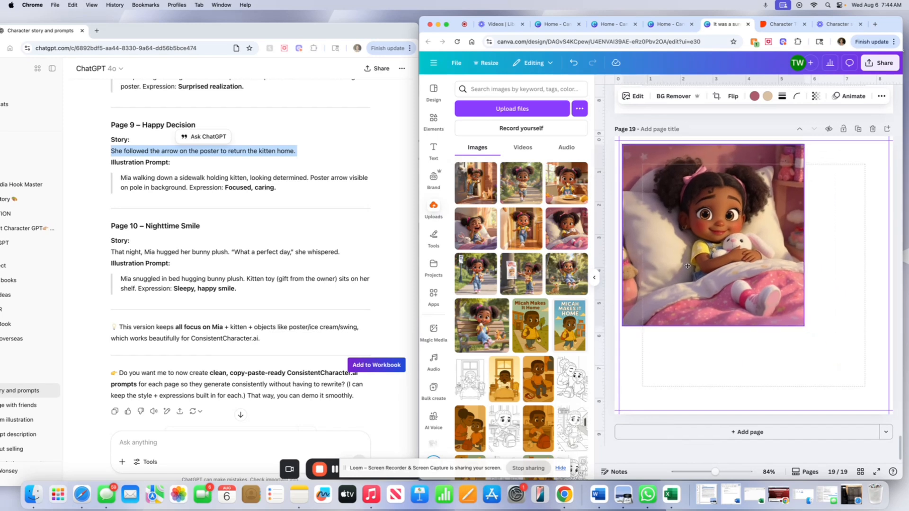
left_click_drag(804, 328, 889, 411)
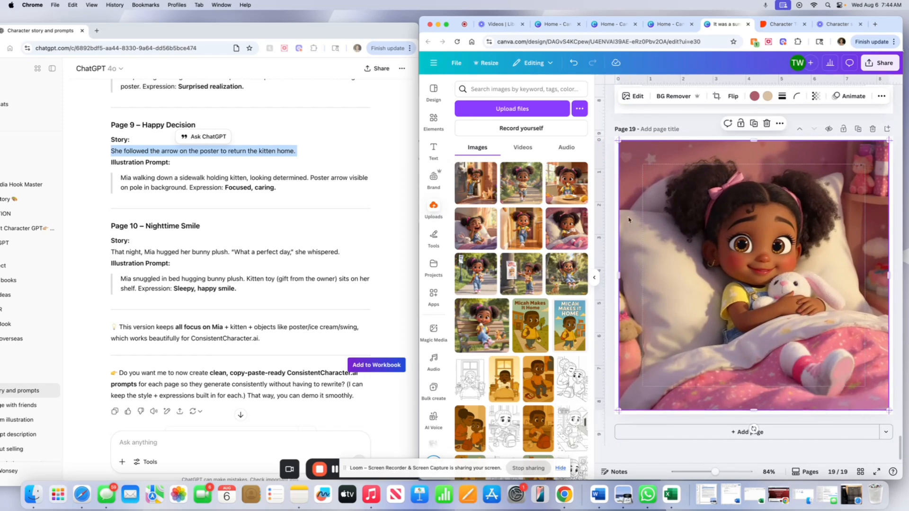
Use Magic Grab to lift the slipper off the bed in the bedtime illustration and delete it.
left_click(633, 97)
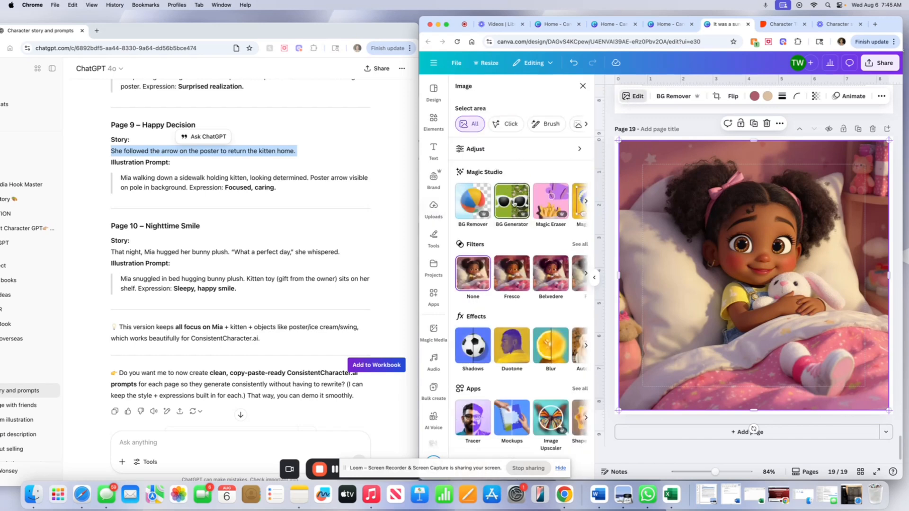
scroll(546, 203, "right", 2)
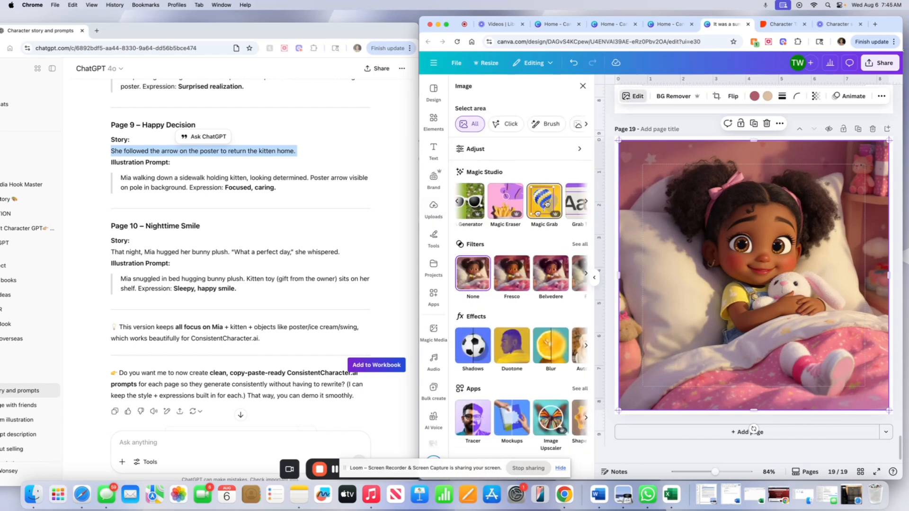
left_click(544, 201)
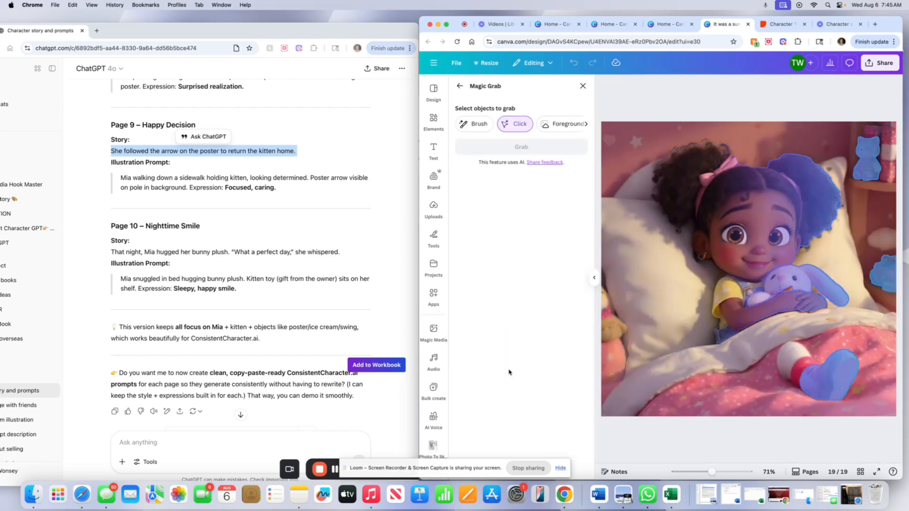
left_click(809, 369)
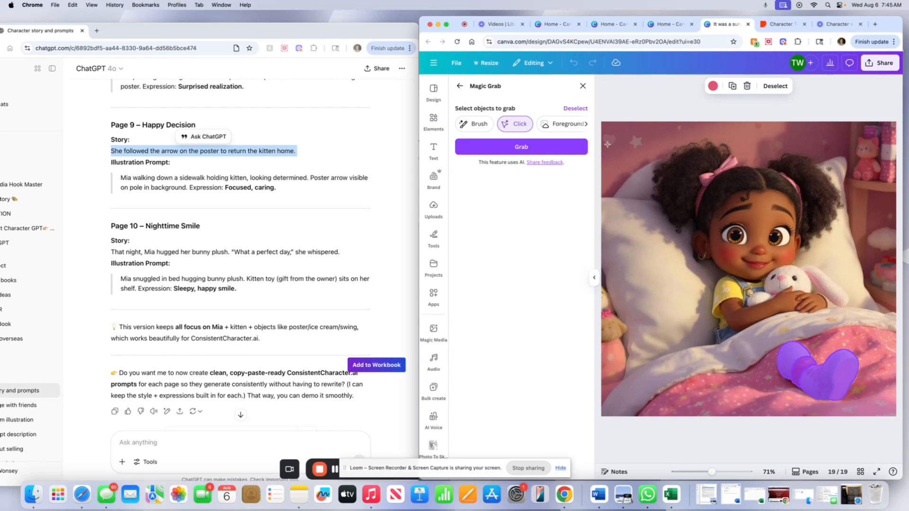
left_click(521, 147)
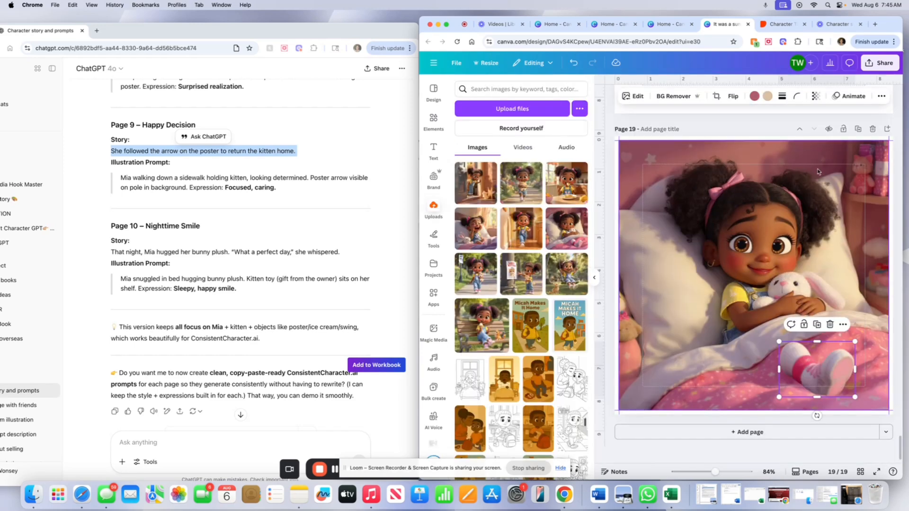
left_click_drag(829, 370, 748, 333)
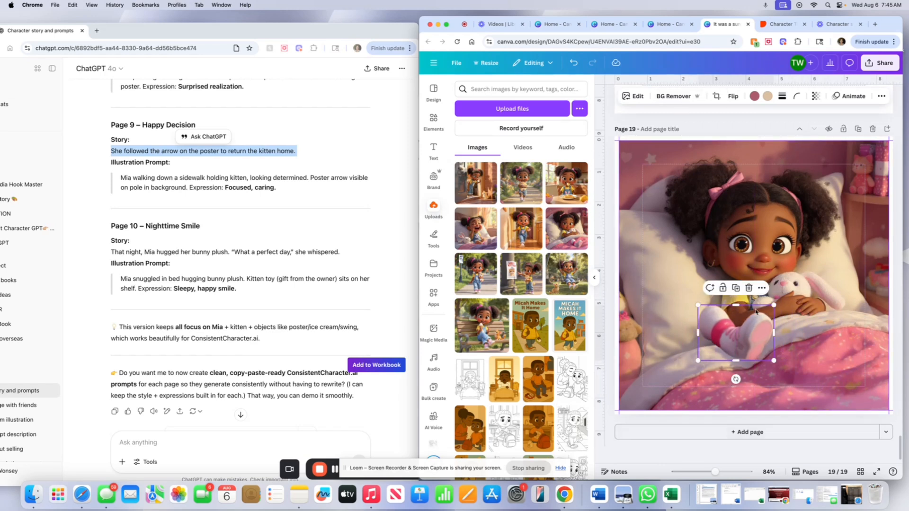
left_click(750, 288)
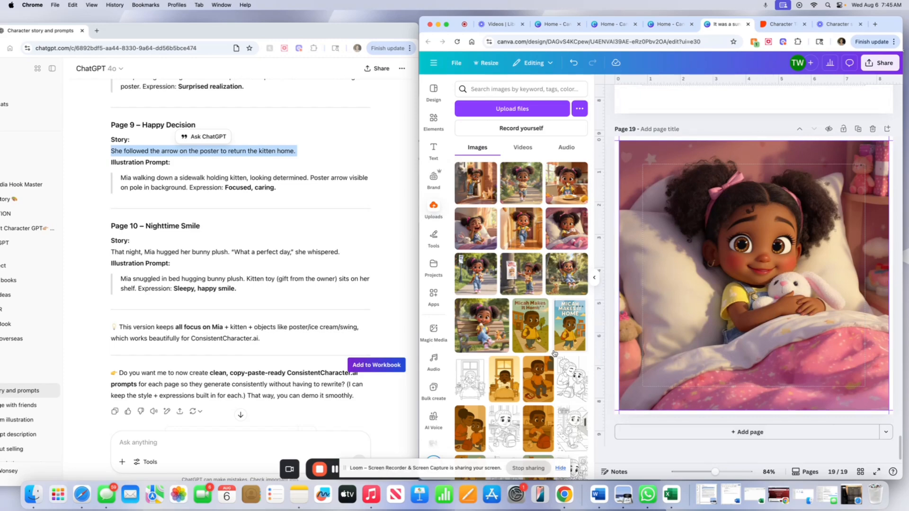
Scroll through the book's pages to review the illustrations and text layout.
scroll(682, 409, "up", 20)
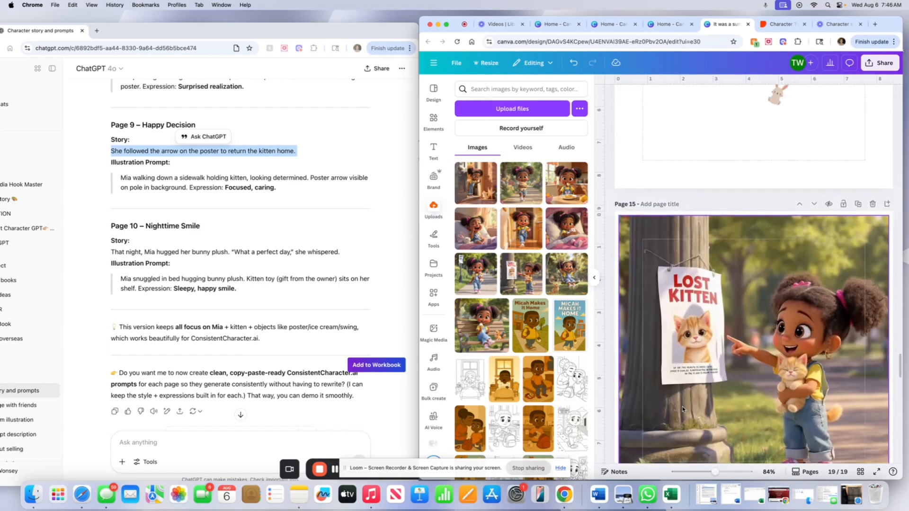
scroll(682, 409, "down", 10)
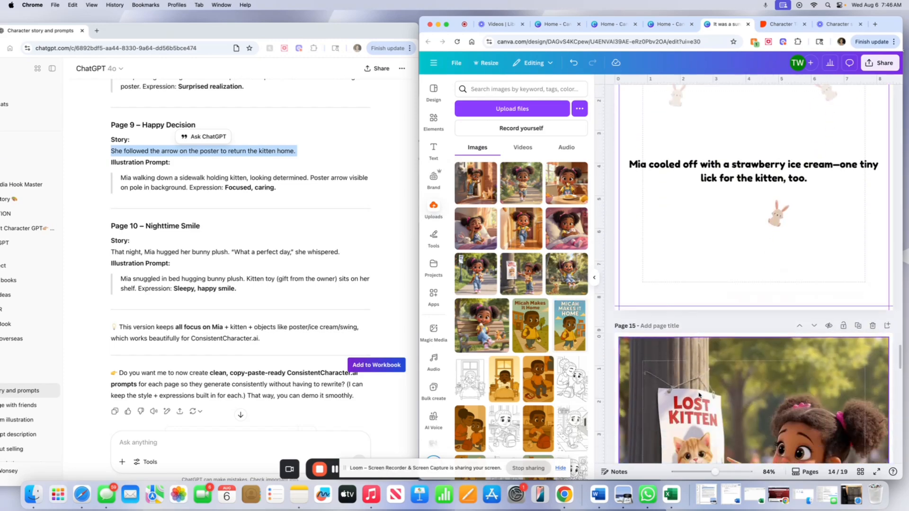
scroll(699, 389, "up", 20)
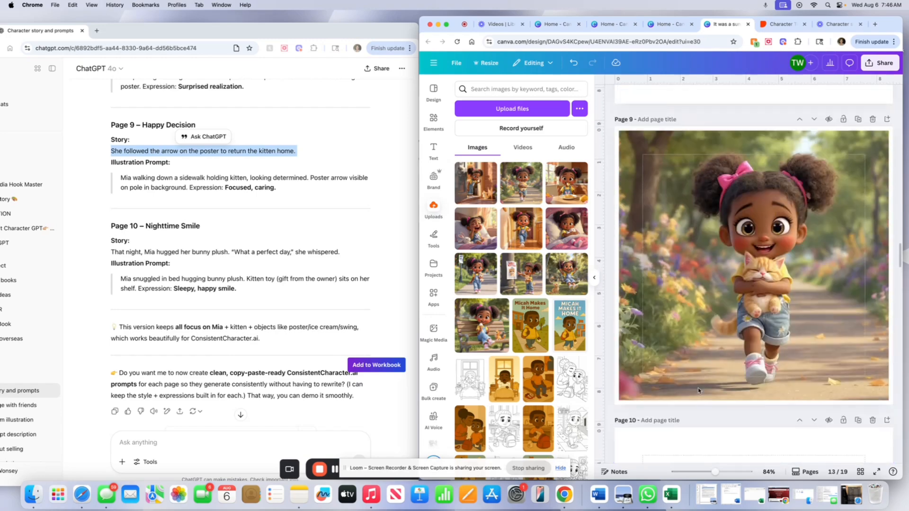
scroll(698, 390, "up", 20)
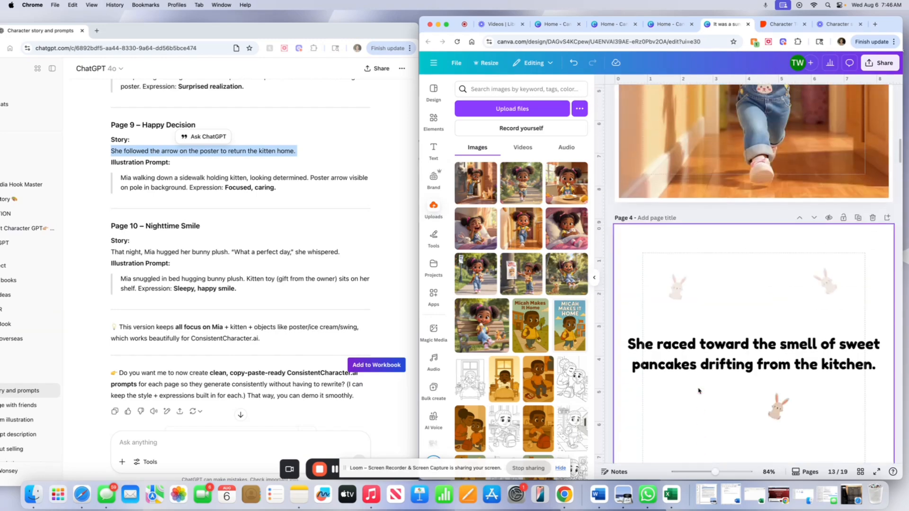
scroll(698, 390, "up", 6)
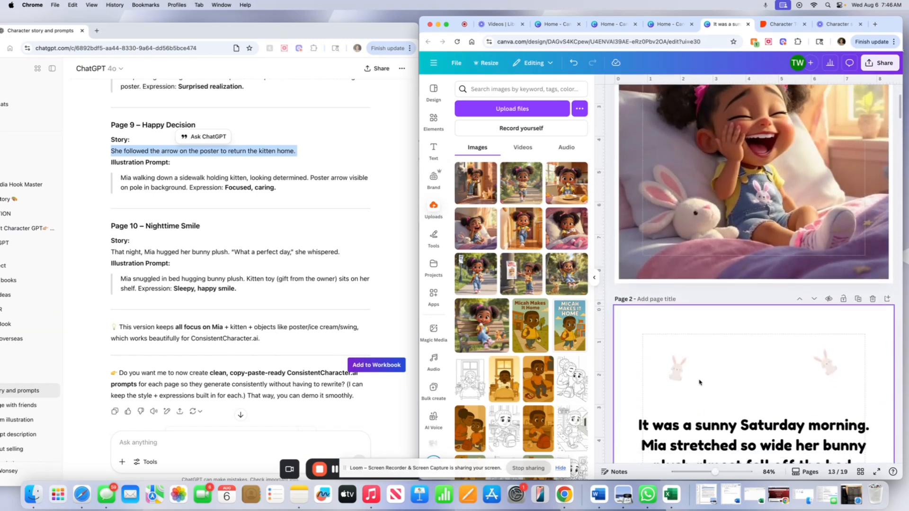
scroll(700, 369, "down", 2)
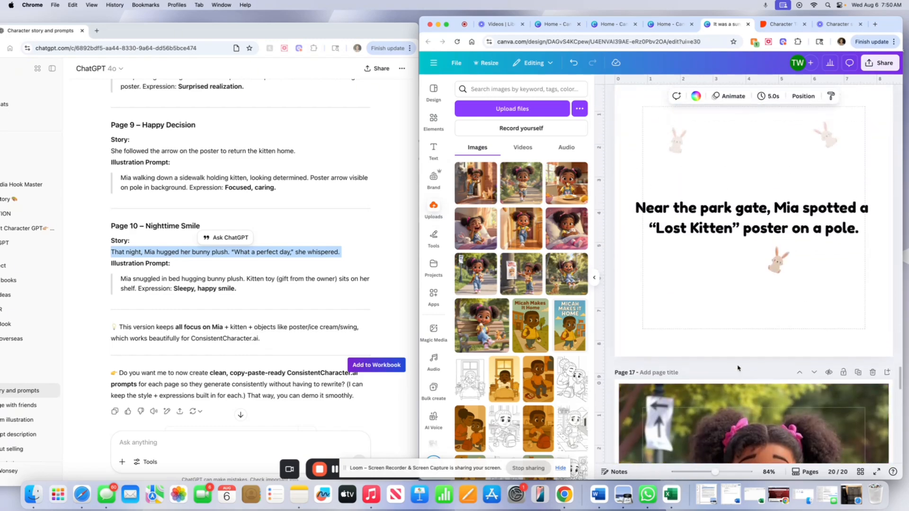
scroll(737, 369, "up", 10)
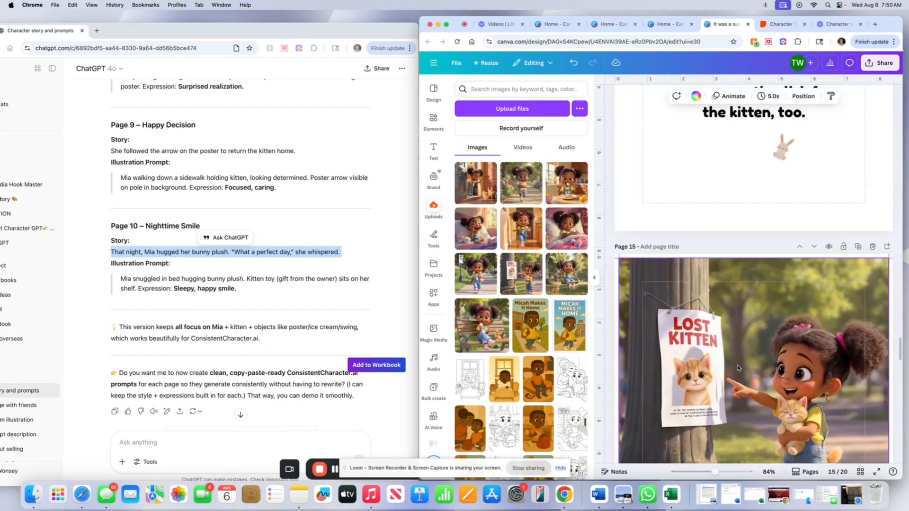
scroll(737, 368, "up", 15)
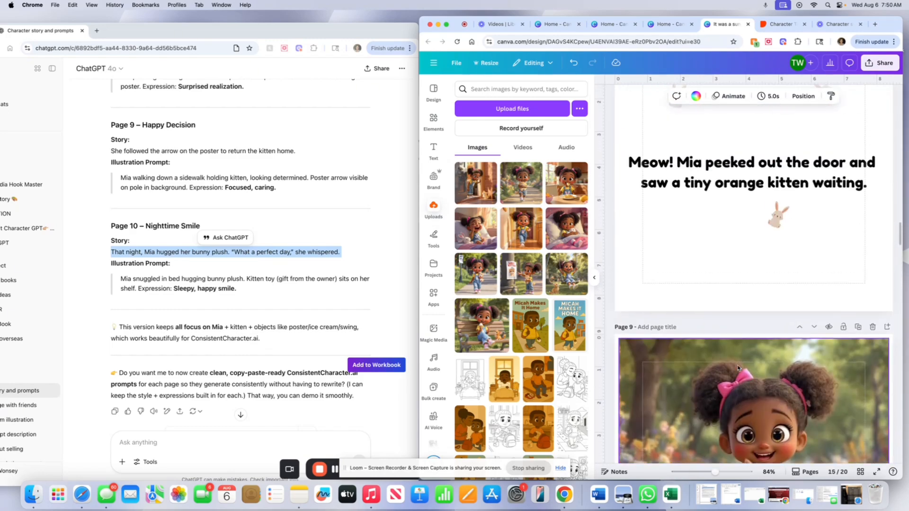
scroll(737, 368, "up", 15)
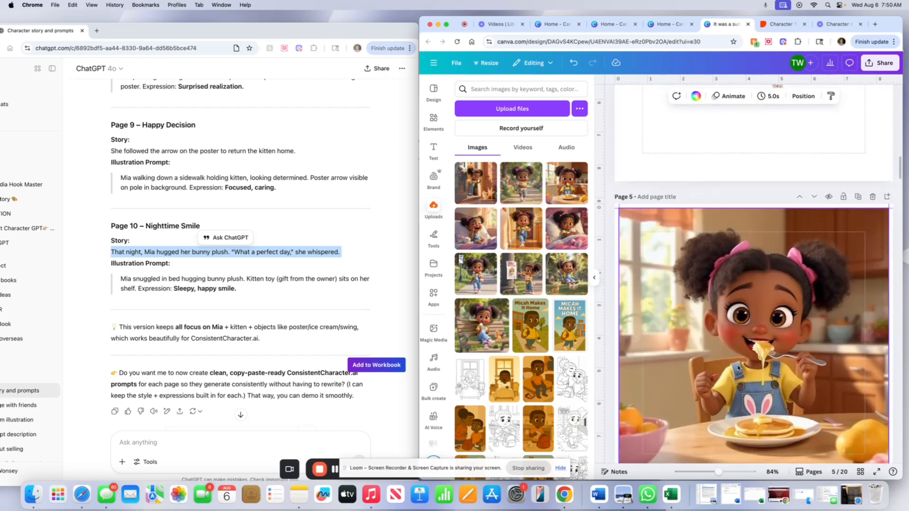
scroll(737, 369, "up", 10)
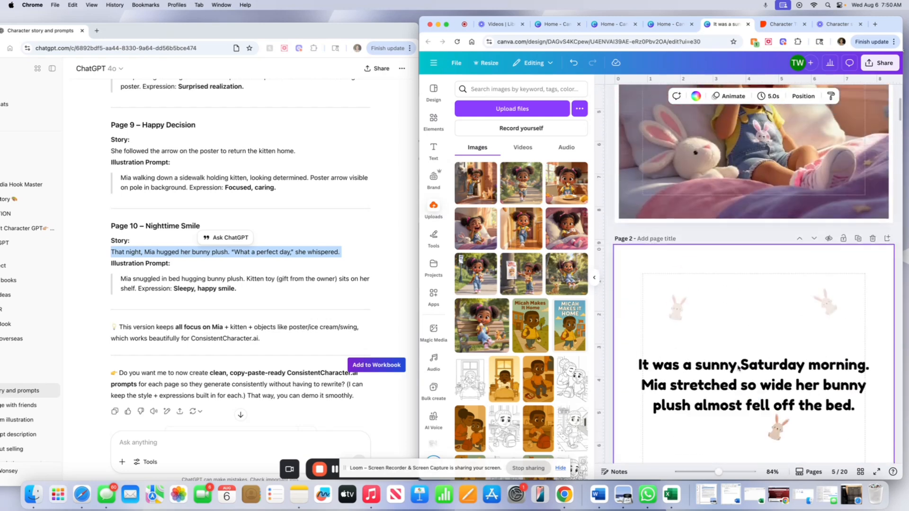
scroll(737, 368, "up", 5)
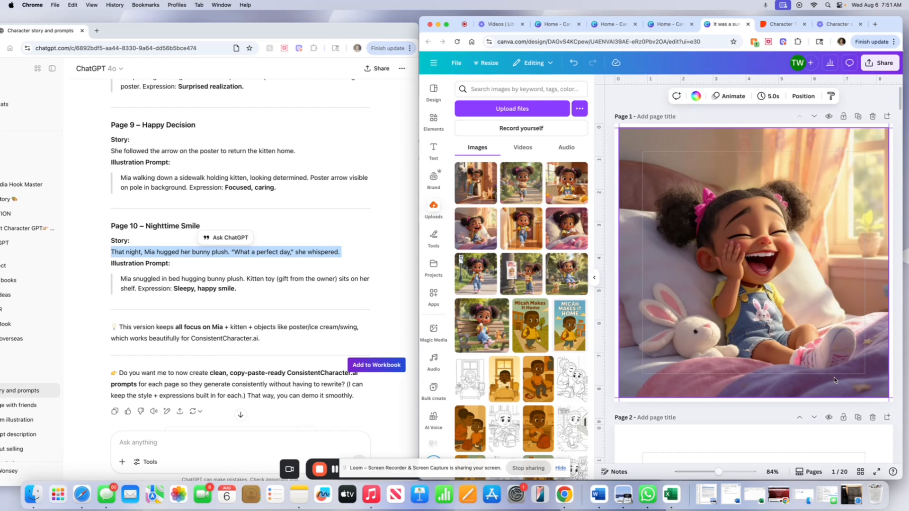
Undo the last change and insert two blank pages after the copyright page.
key("super+z")
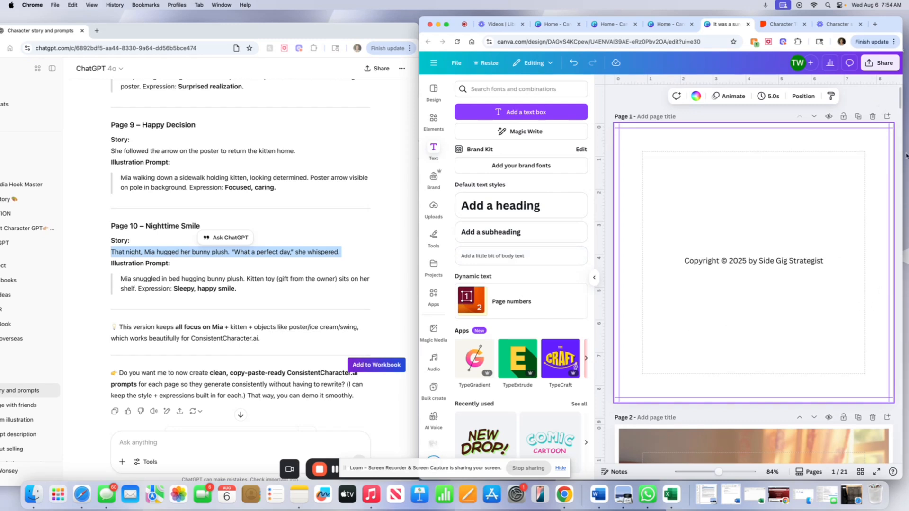
left_click(887, 117)
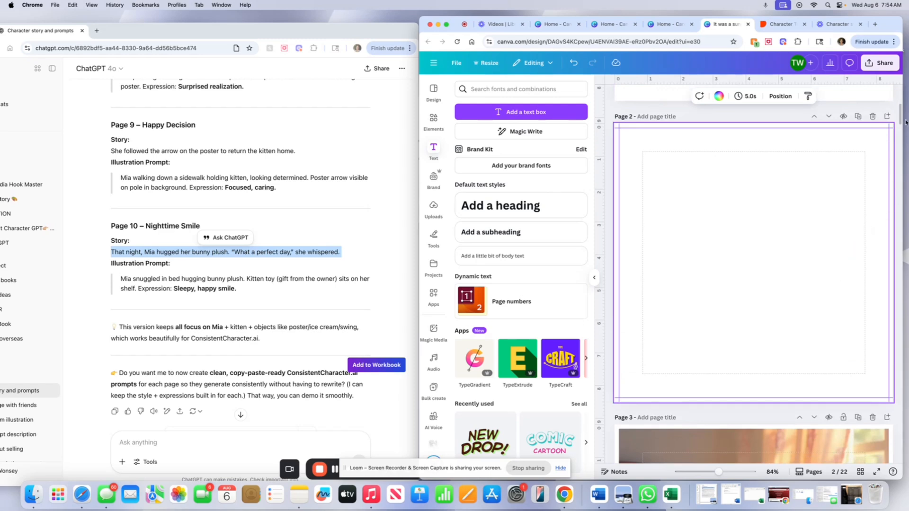
scroll(890, 122, "up", 1)
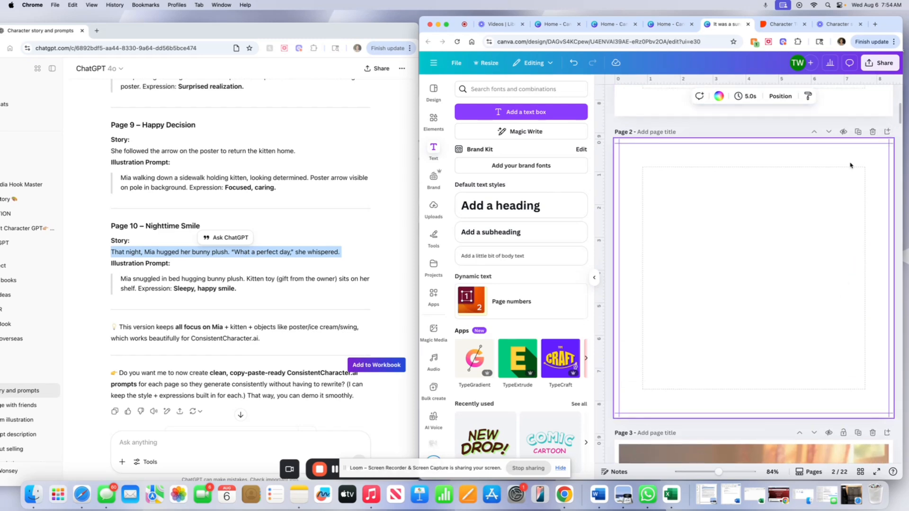
scroll(851, 166, "up", 6)
scroll(850, 166, "down", 5)
left_click(884, 166)
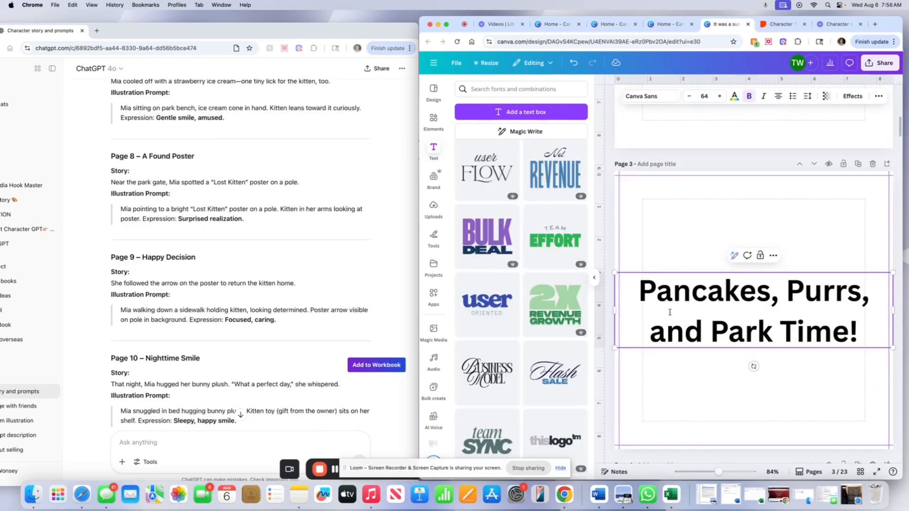
Restyle the 'Pancakes, Purrs, and Park Time!' title on page 3 with a Chewy font combination that adds a subtitle line.
left_click(669, 312)
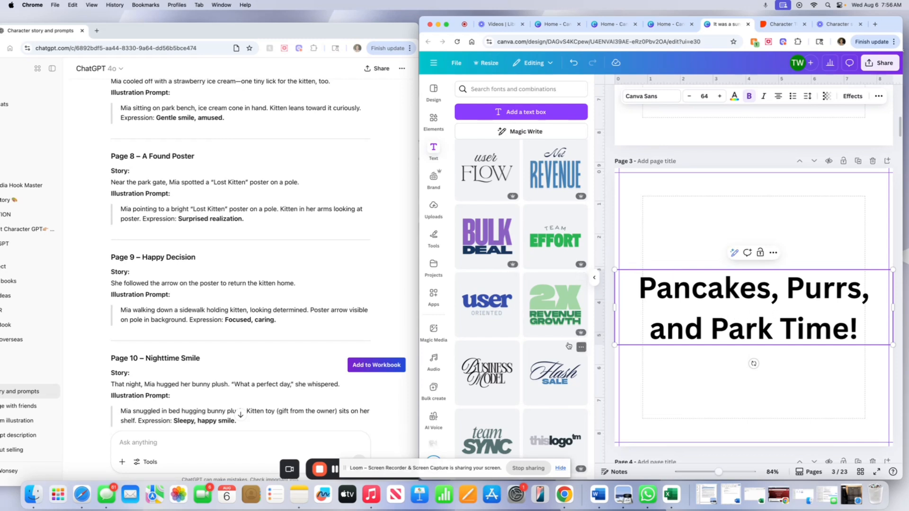
scroll(568, 347, "up", 8)
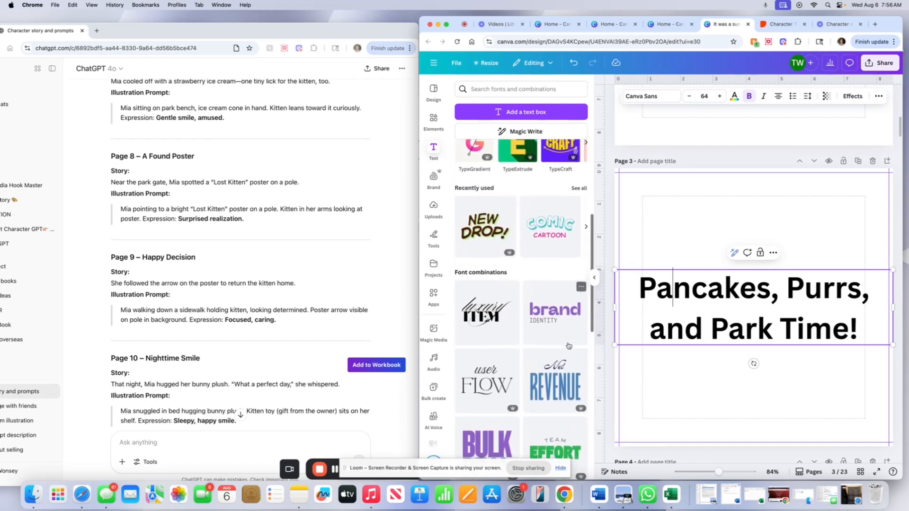
scroll(568, 346, "down", 8)
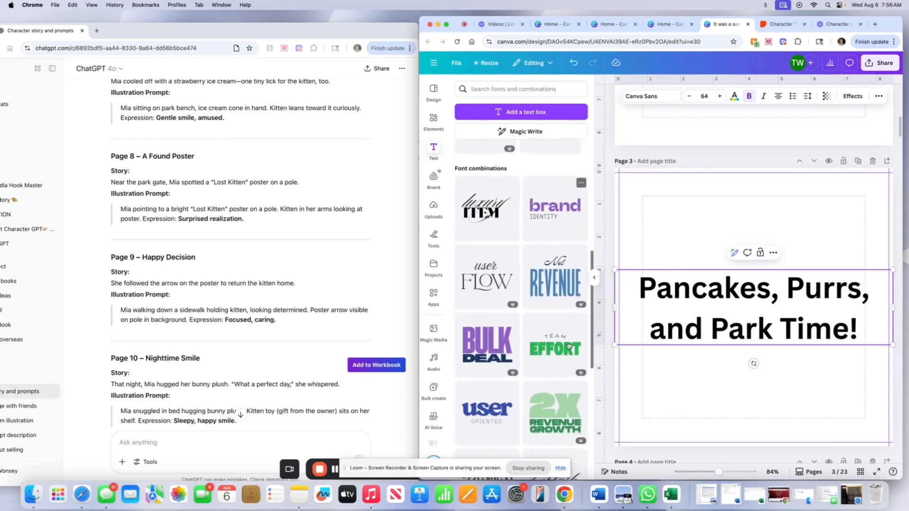
scroll(568, 345, "down", 8)
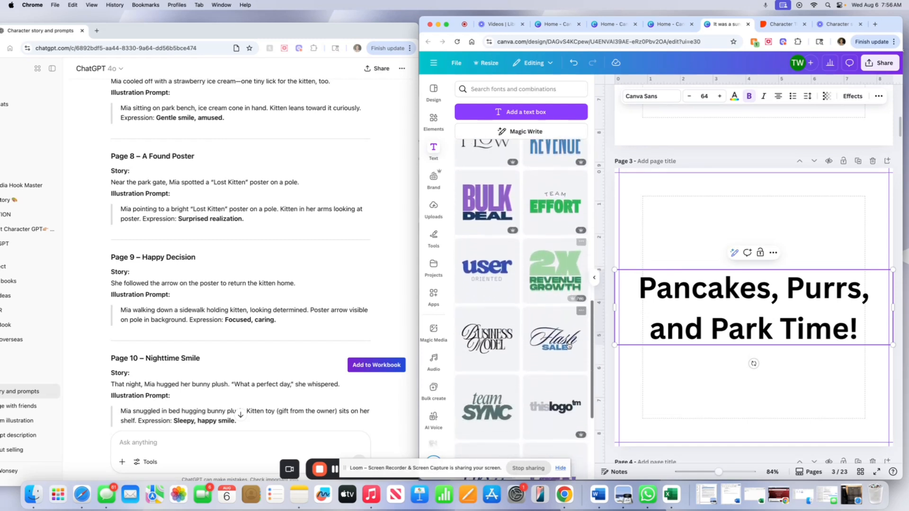
scroll(567, 345, "down", 8)
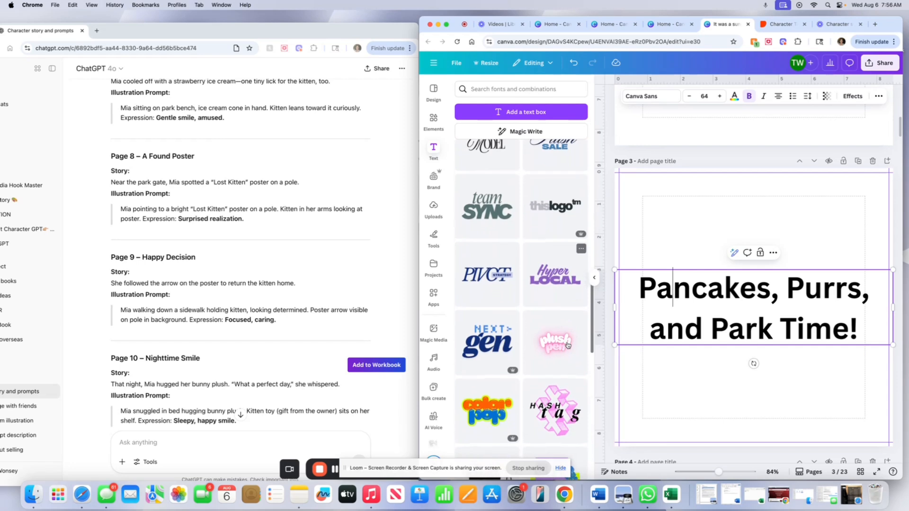
scroll(567, 346, "down", 3)
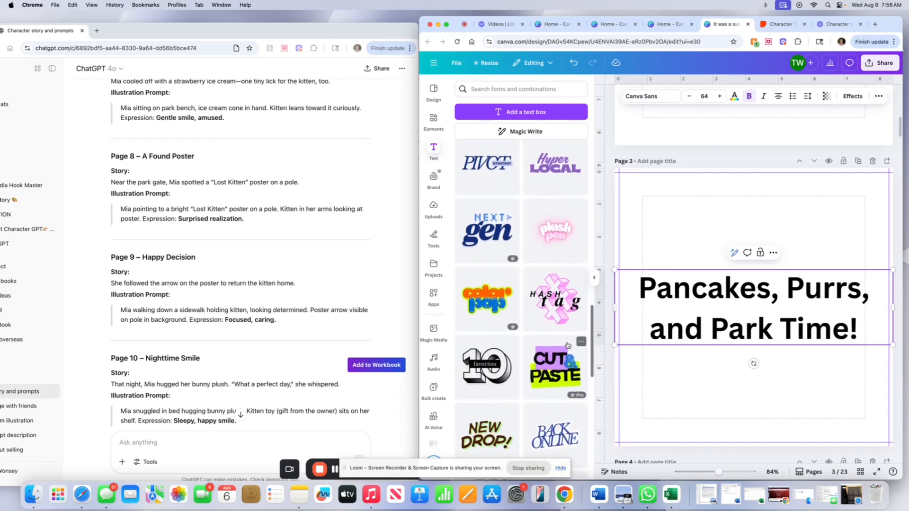
scroll(562, 338, "down", 10)
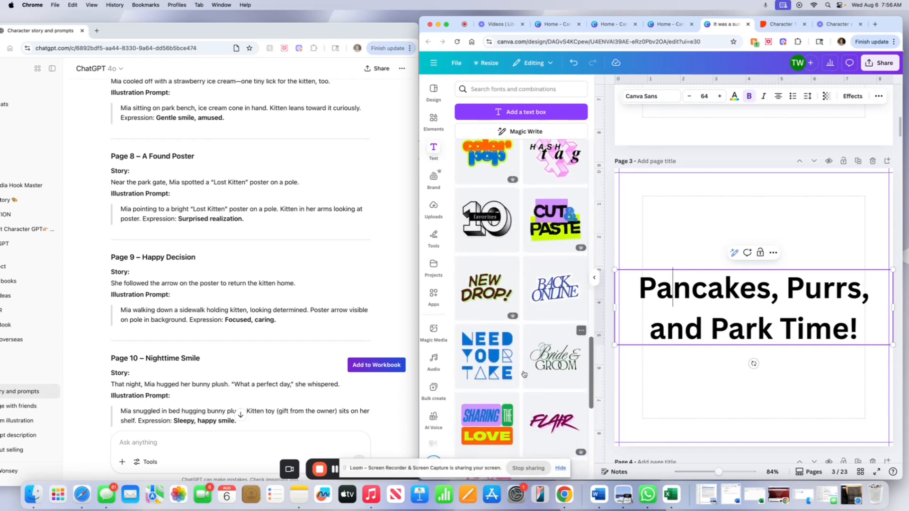
scroll(523, 372, "down", 3)
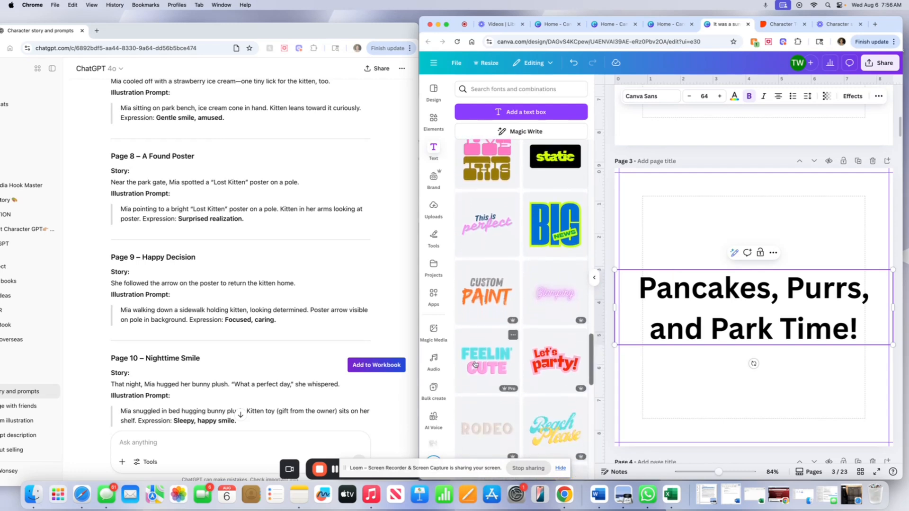
scroll(512, 364, "down", 5)
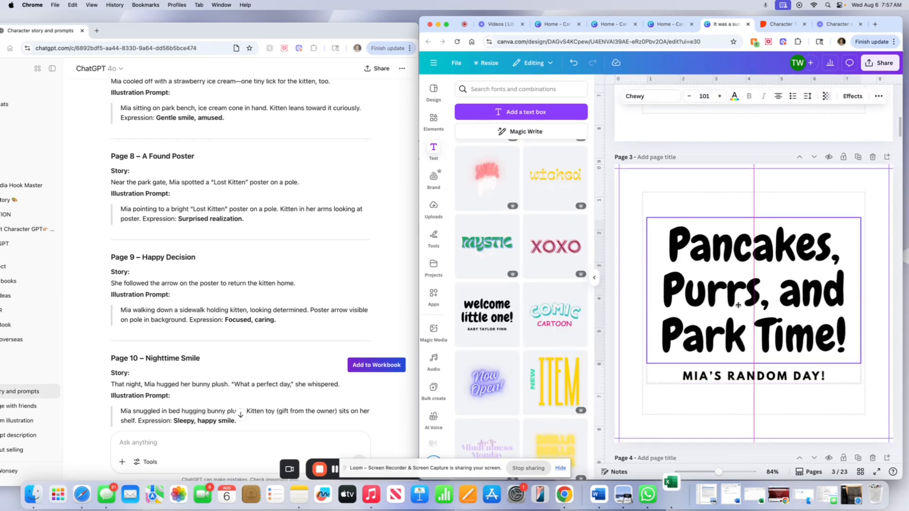
left_click_drag(738, 303, 739, 306)
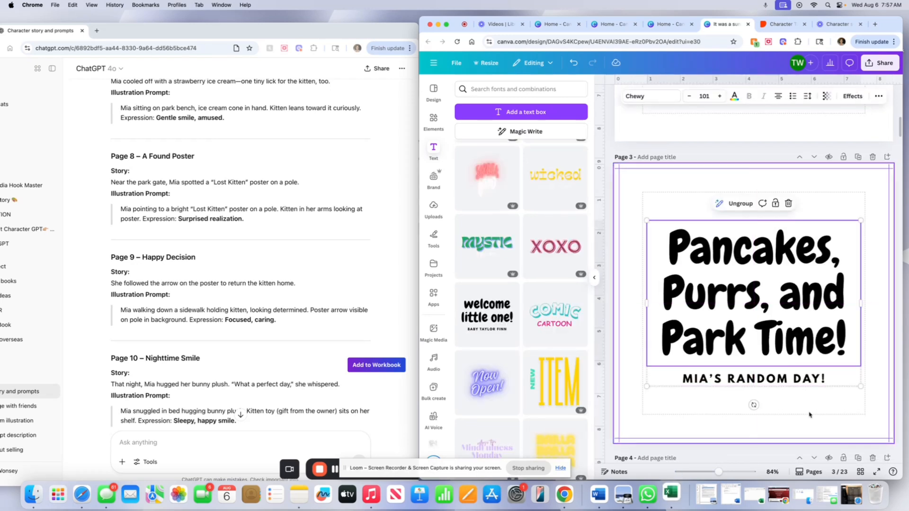
Color the 'Pancakes, Purrs, and Park Time!' title pink and its 'MIA'S RANDOM DAY!' subtitle a light pink.
left_click(735, 98)
left_click(578, 370)
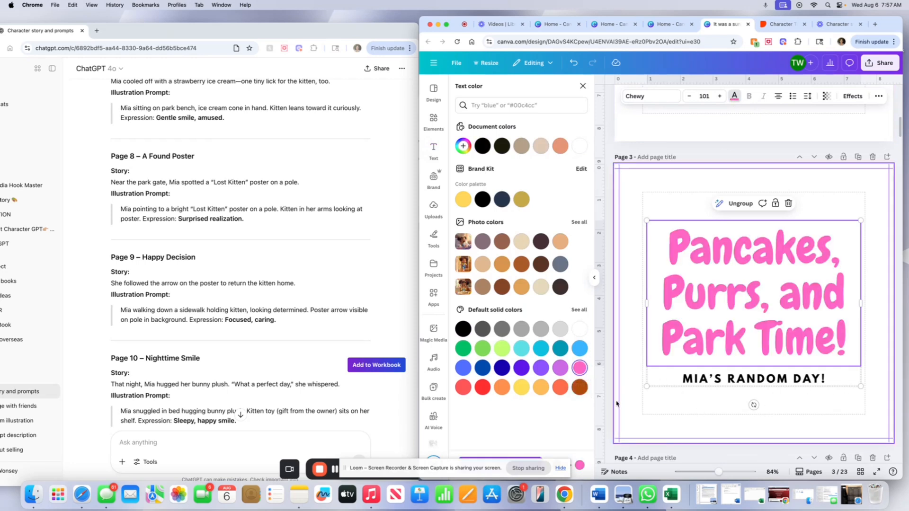
left_click(696, 380)
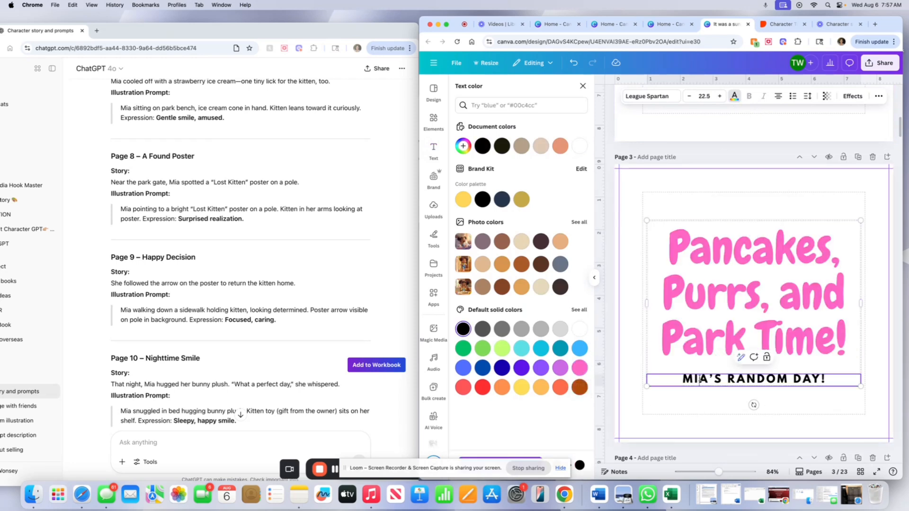
left_click(578, 311)
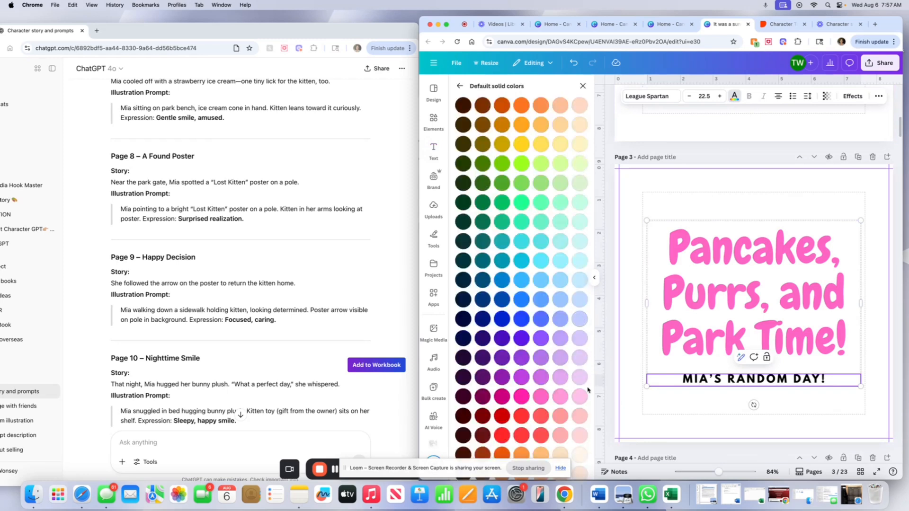
left_click(560, 396)
triple_click(752, 379)
left_click(579, 396)
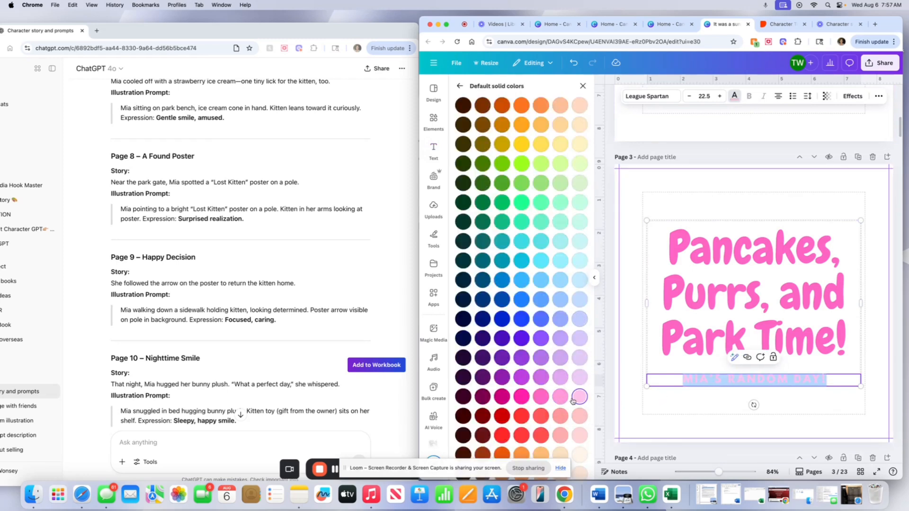
left_click(664, 422)
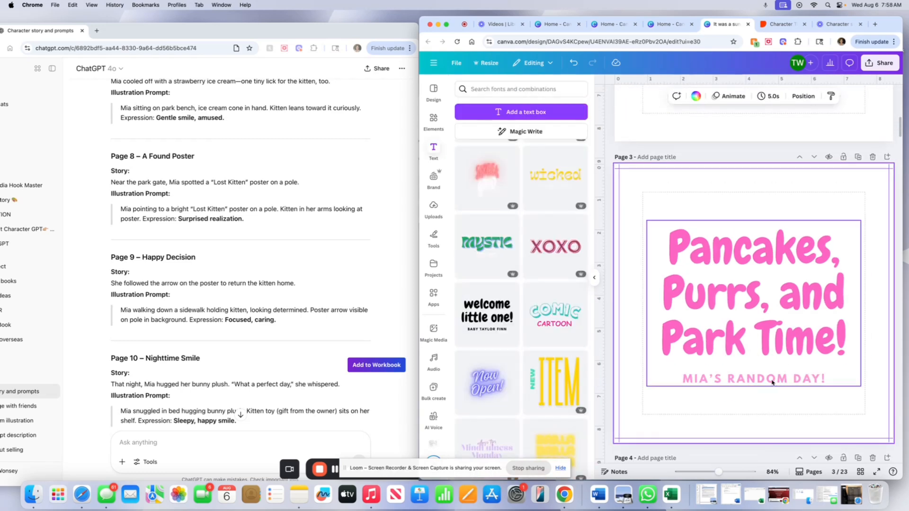
Recolor the story text on page 5 pink and apply that color change across all pages.
scroll(772, 383, "down", 2)
scroll(771, 382, "up", 8)
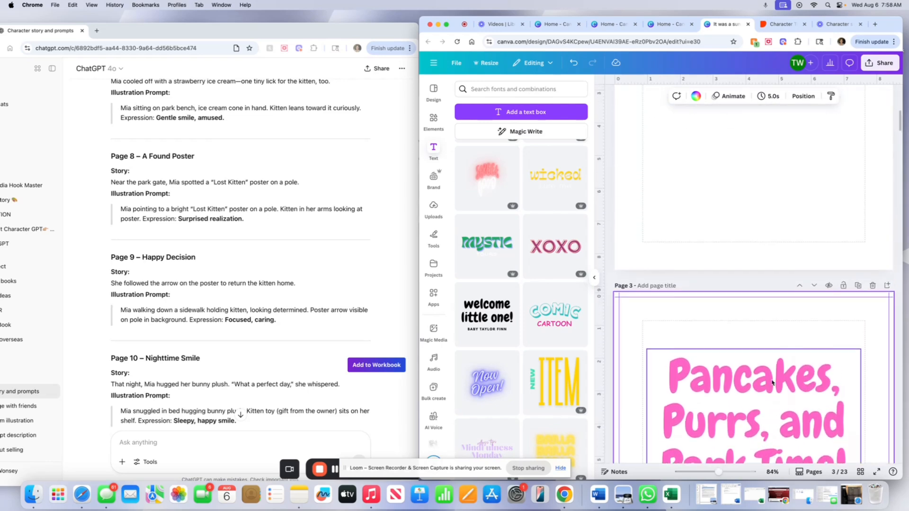
scroll(771, 382, "down", 10)
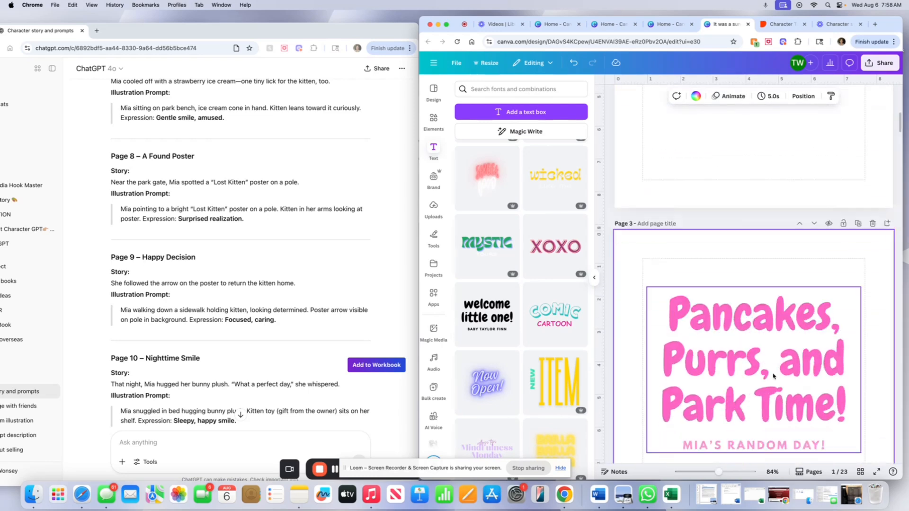
scroll(773, 373, "down", 7)
scroll(734, 365, "up", 5)
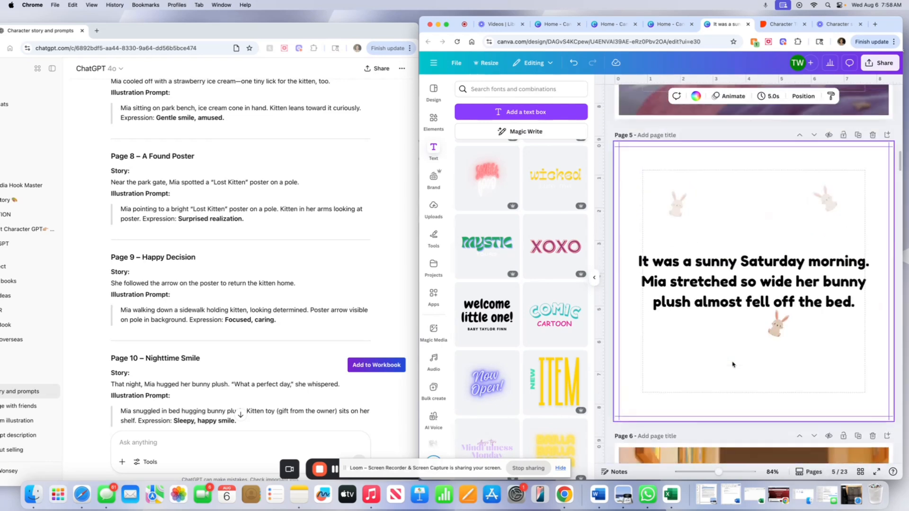
left_click(734, 408)
double_click(732, 407)
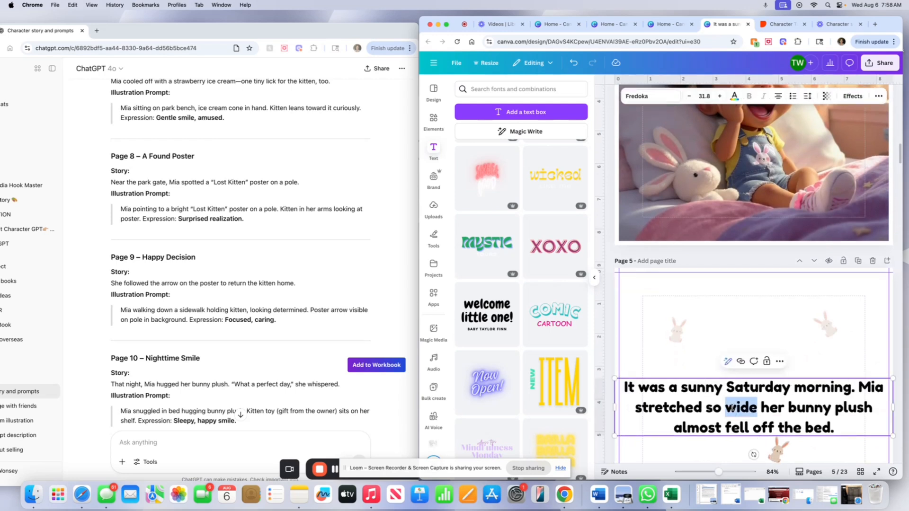
triple_click(732, 408)
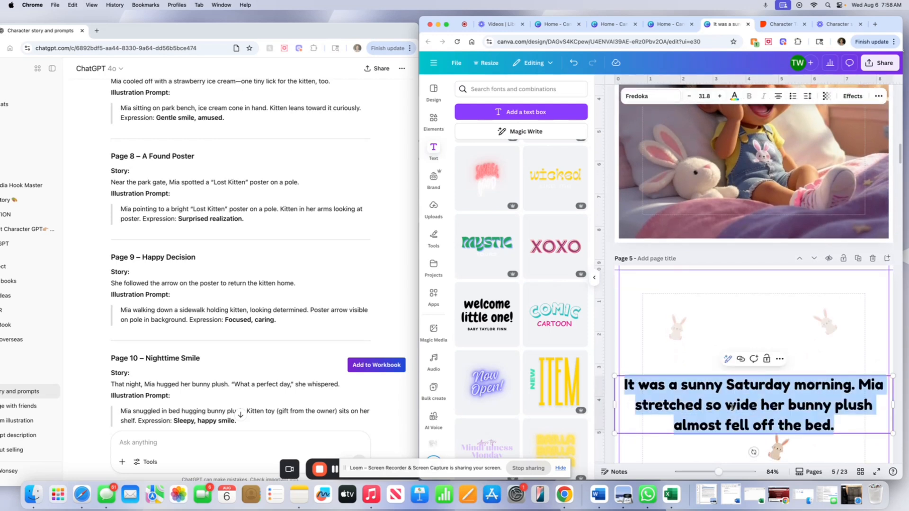
left_click(735, 96)
left_click(580, 387)
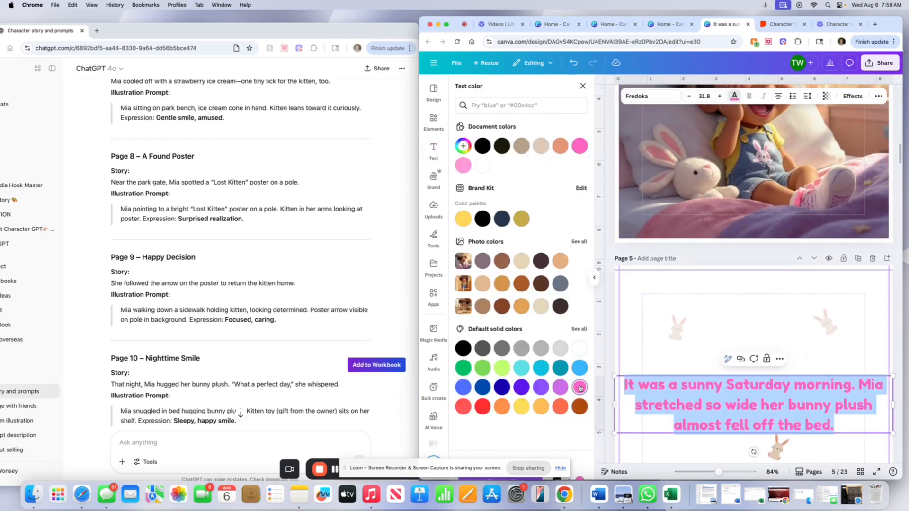
left_click_drag(447, 468, 707, 469)
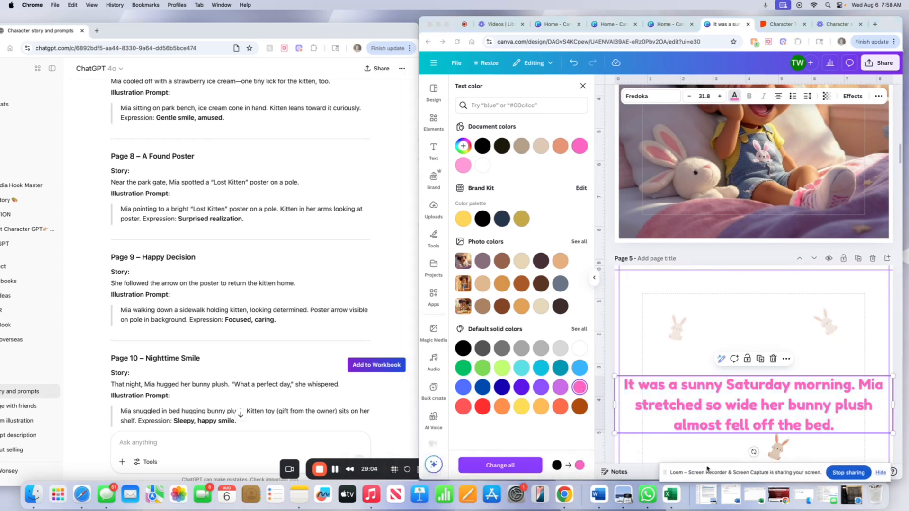
left_click(496, 468)
left_click(517, 468)
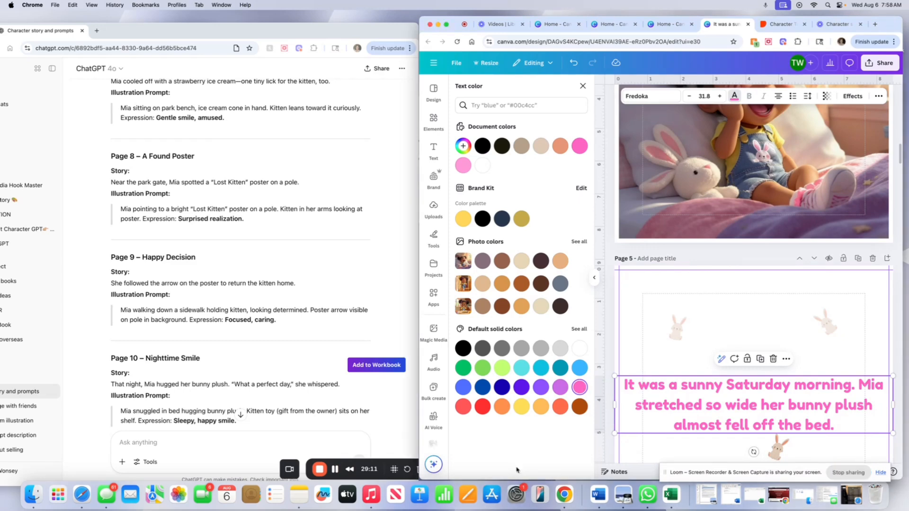
Scroll through the book's pages to check the recolored story text.
scroll(711, 423, "down", 8)
scroll(711, 422, "down", 15)
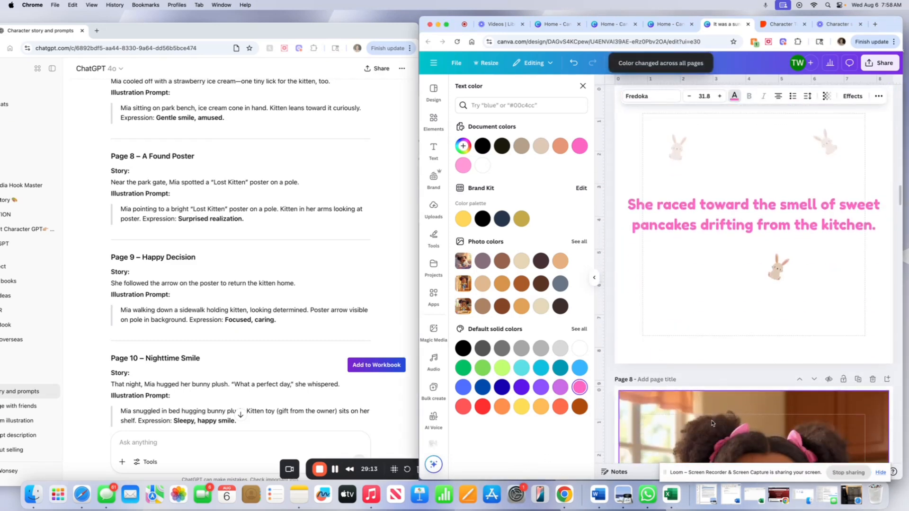
scroll(712, 423, "down", 20)
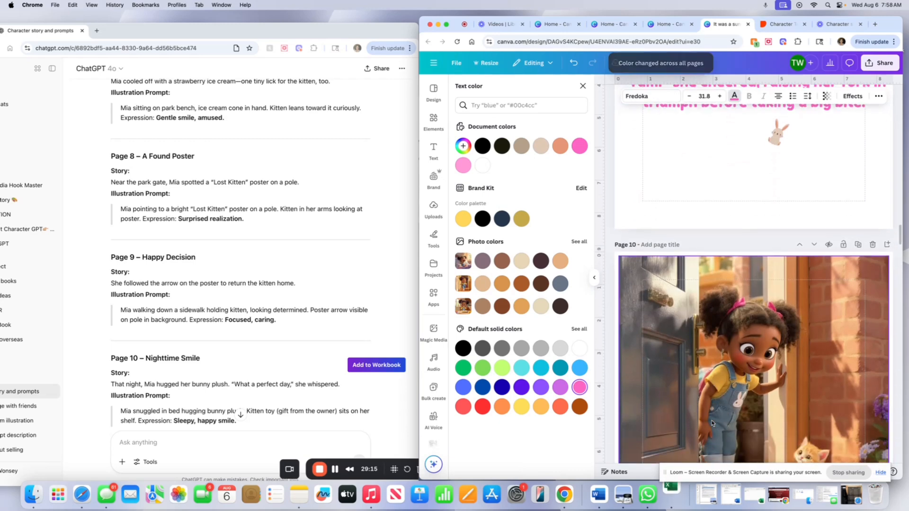
scroll(711, 423, "down", 10)
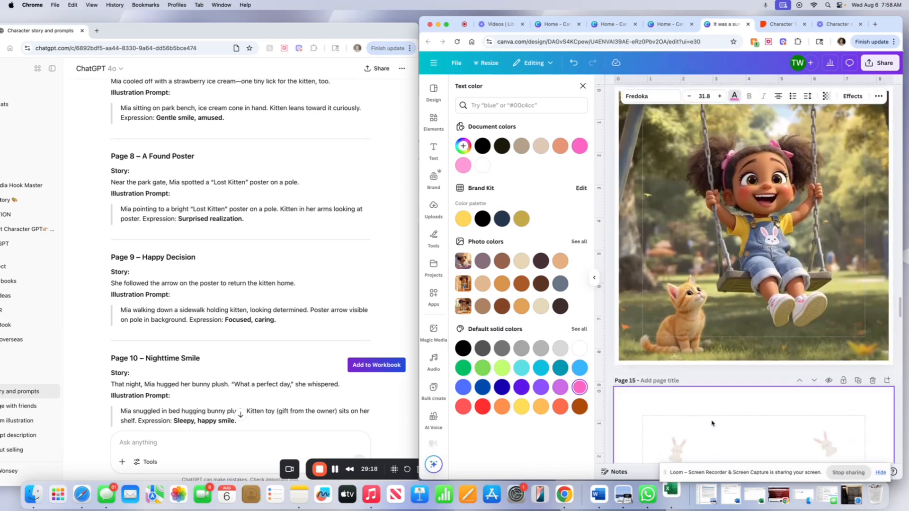
scroll(713, 442, "up", 10)
left_click_drag(709, 472, 410, 494)
scroll(761, 412, "down", 20)
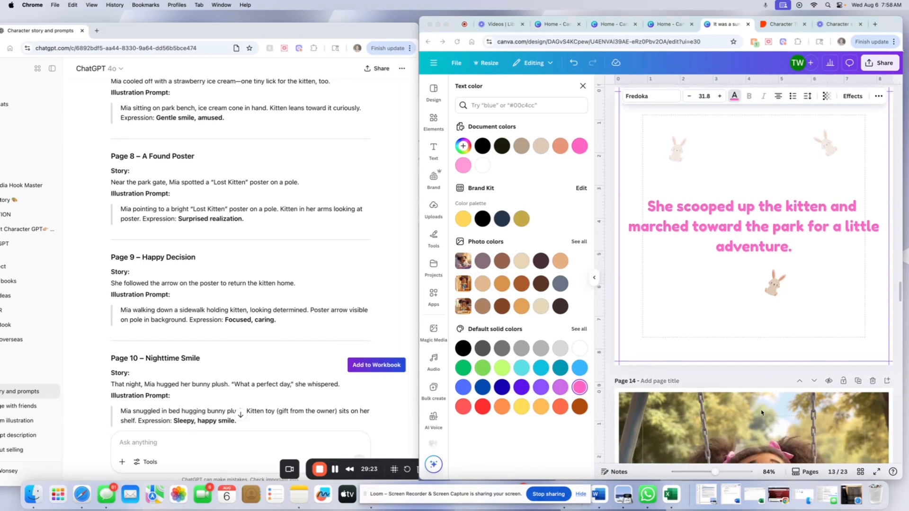
scroll(759, 406, "down", 15)
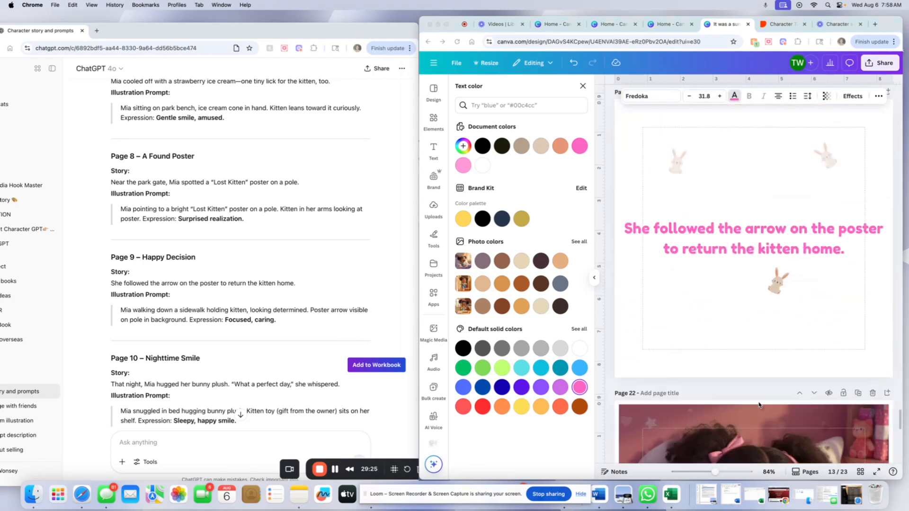
scroll(759, 405, "up", 5)
scroll(759, 405, "up", 20)
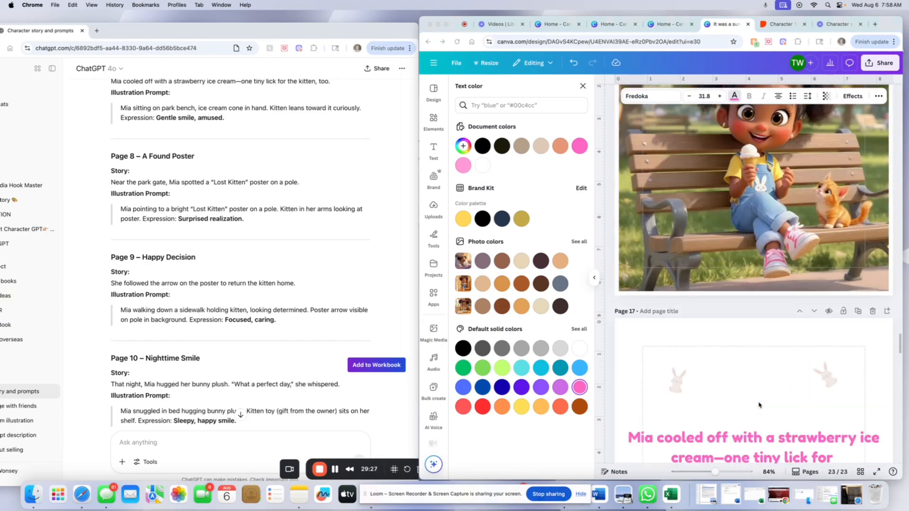
scroll(759, 405, "up", 20)
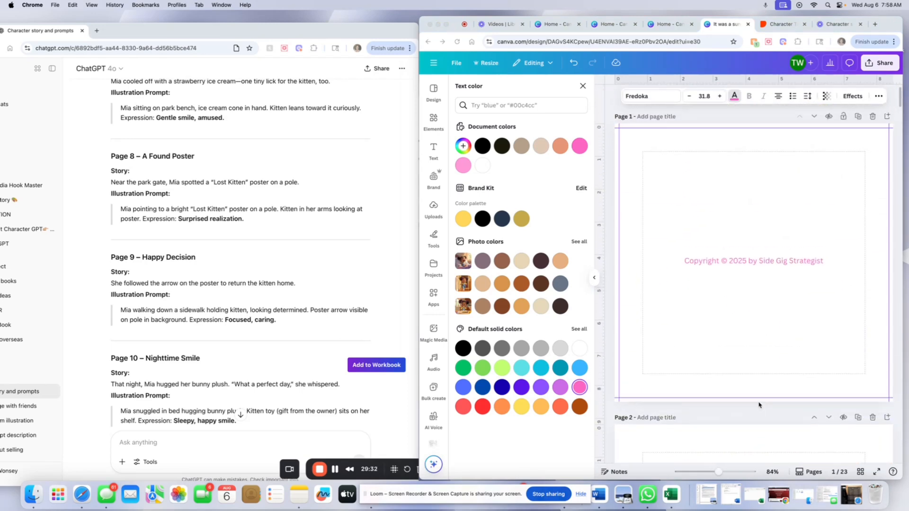
scroll(758, 399, "down", 10)
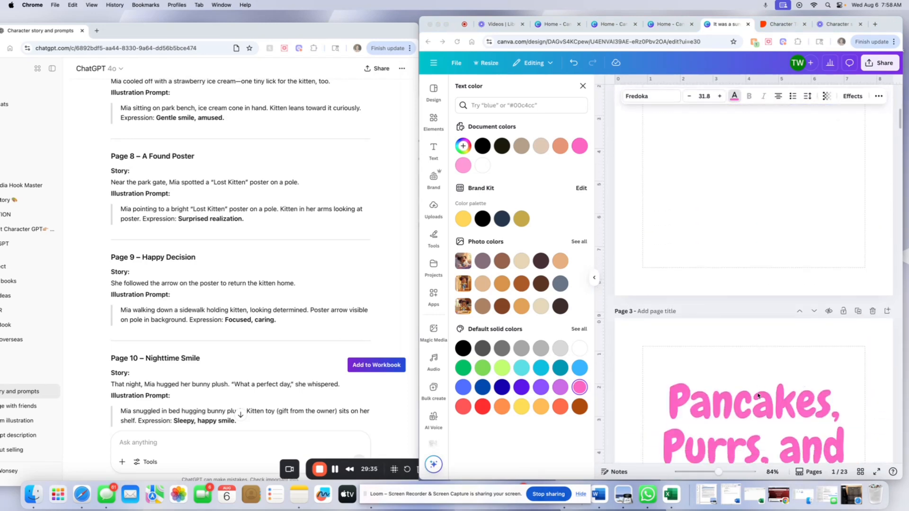
scroll(757, 396, "up", 8)
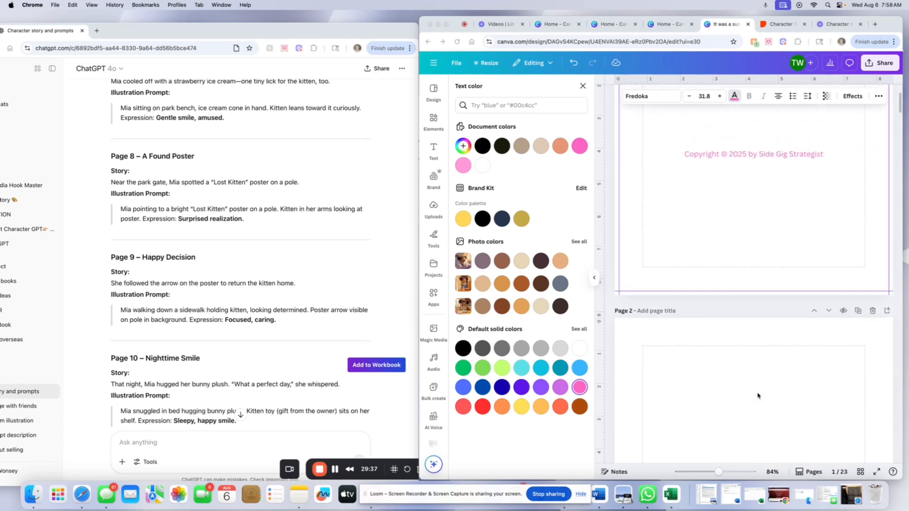
Scroll through the opening pages to review the copyright, dedication and title pages.
scroll(757, 395, "down", 2)
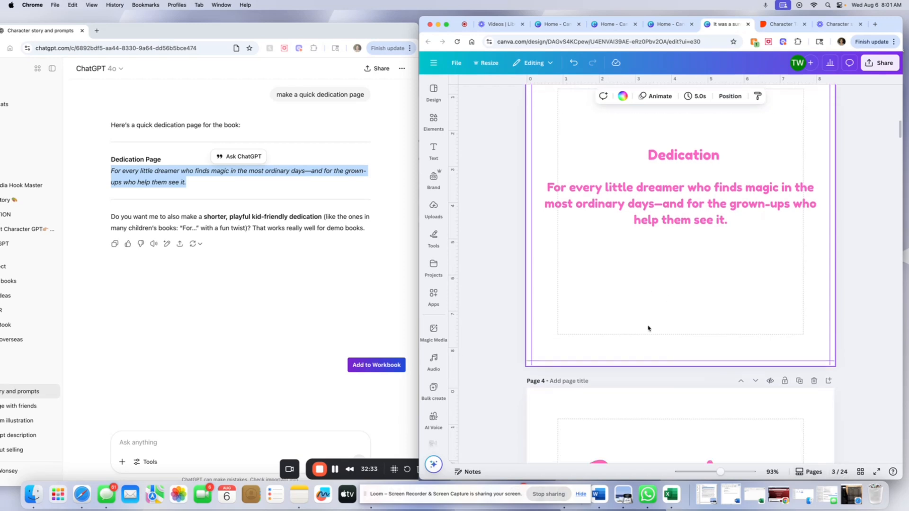
scroll(648, 328, "down", 2)
scroll(648, 328, "up", 10)
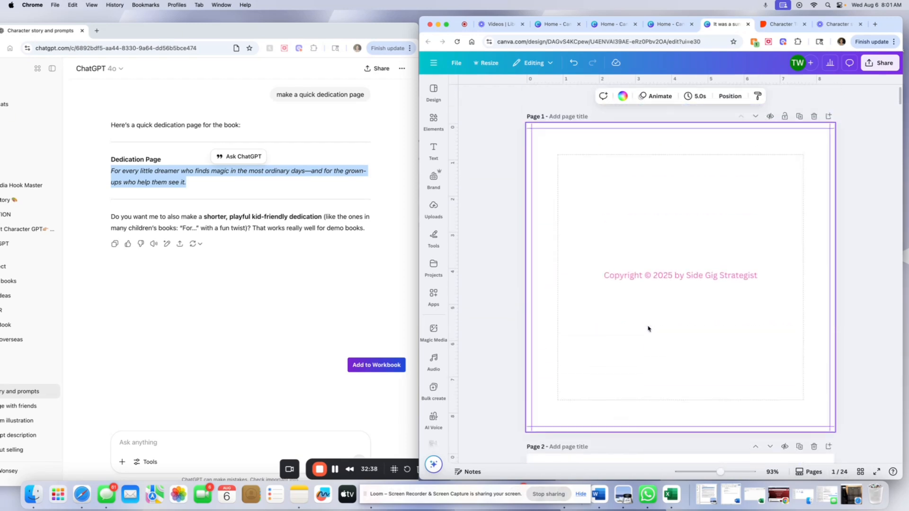
scroll(648, 328, "down", 8)
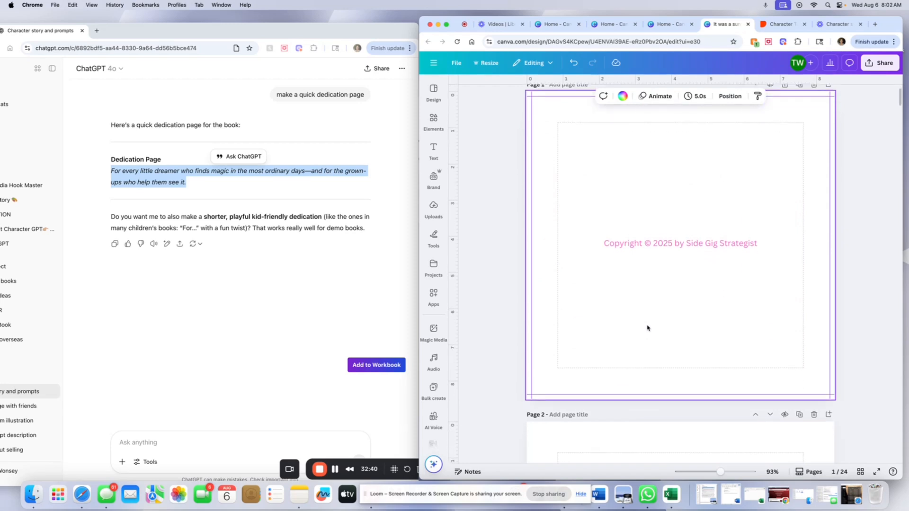
scroll(644, 322, "down", 10)
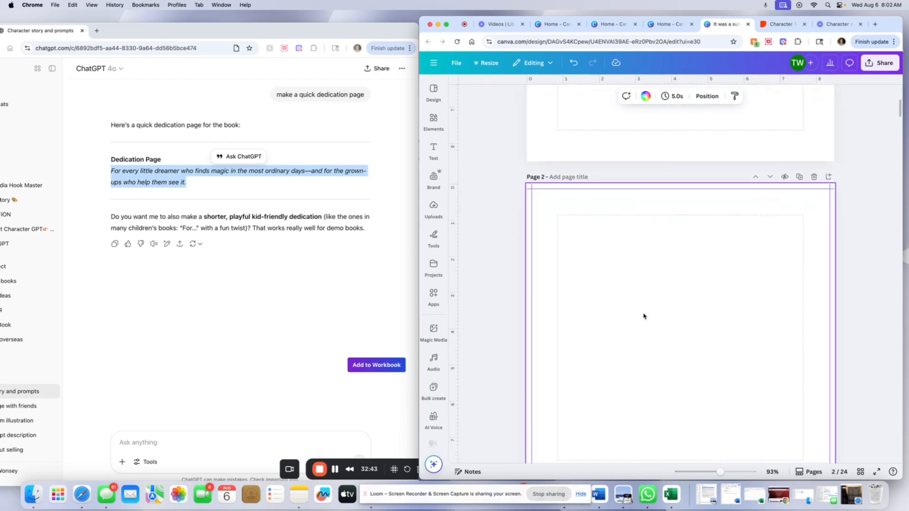
scroll(644, 306, "down", 10)
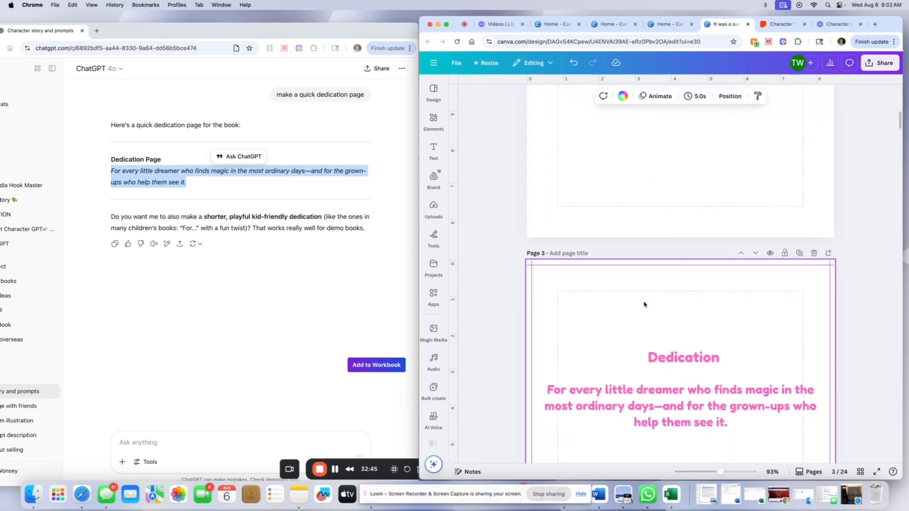
scroll(643, 304, "down", 5)
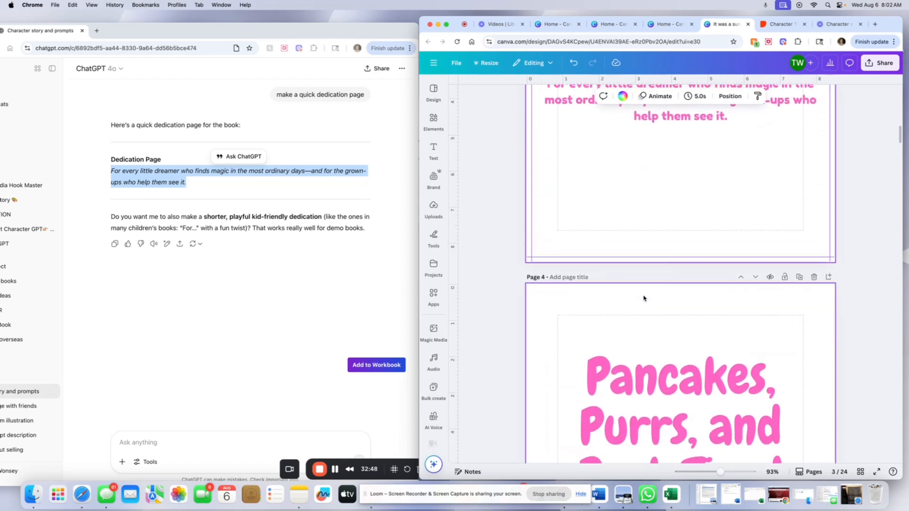
scroll(644, 291, "down", 5)
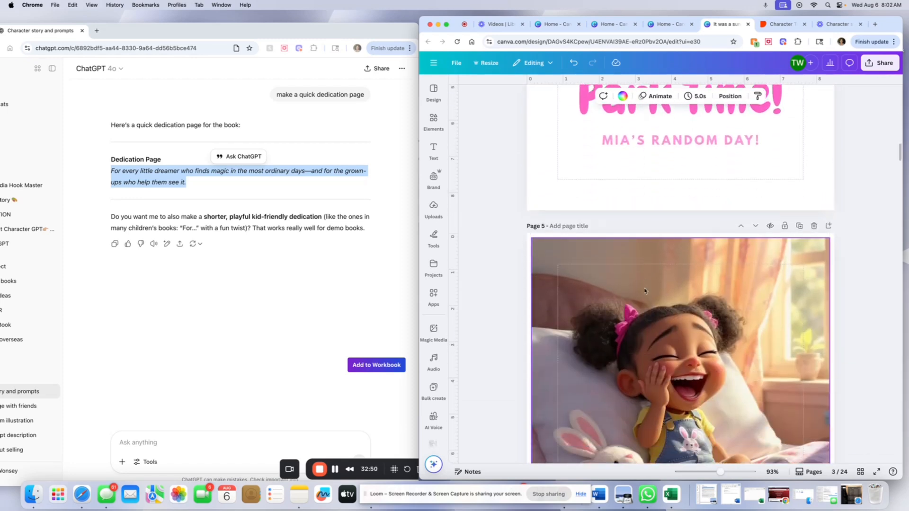
scroll(713, 386, "up", 5)
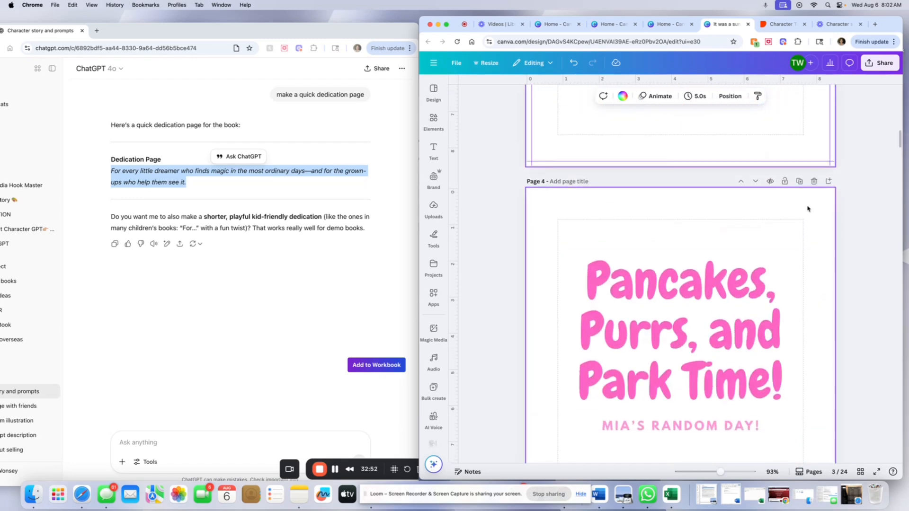
Add a blank page after the title page and another blank page after the dedication page.
left_click(827, 182)
scroll(716, 280, "up", 10)
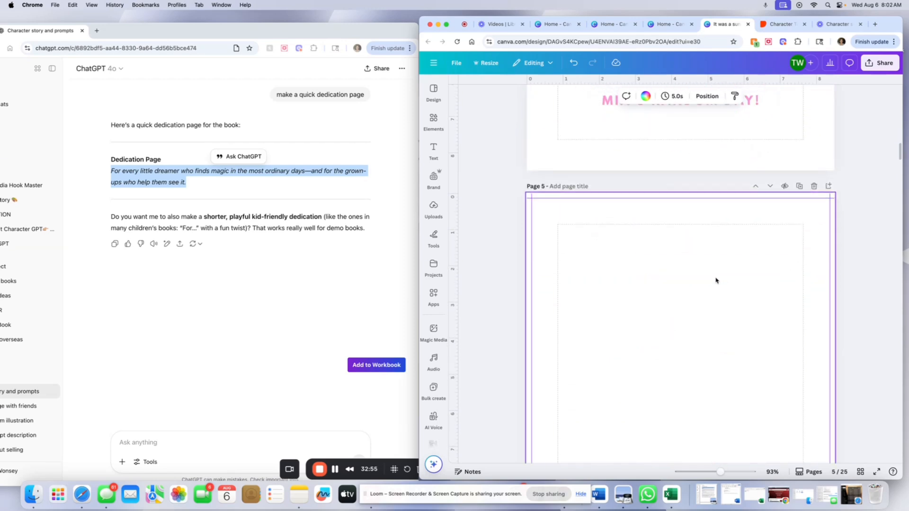
scroll(715, 281, "up", 10)
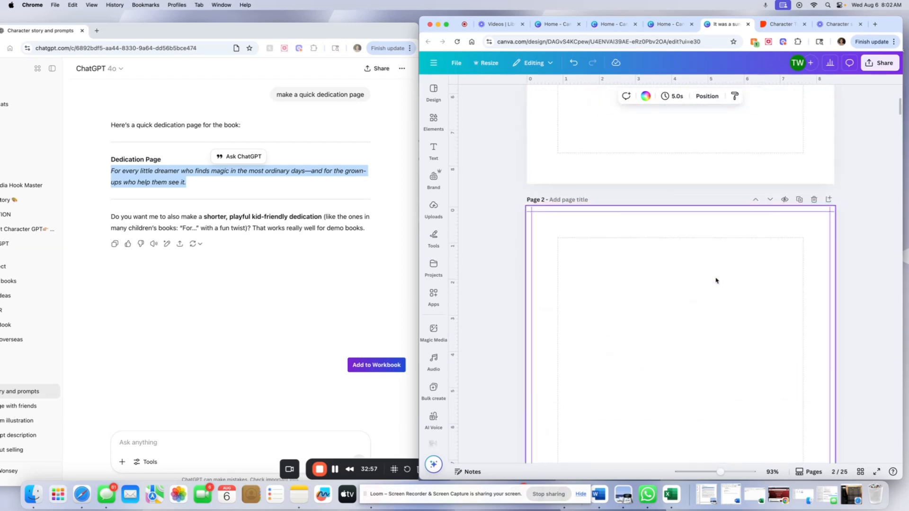
scroll(715, 282, "down", 10)
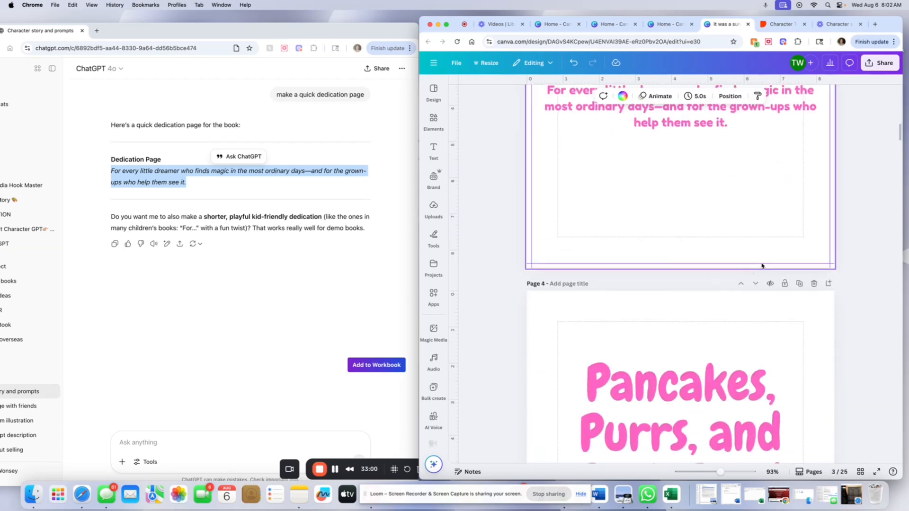
scroll(705, 263, "up", 4)
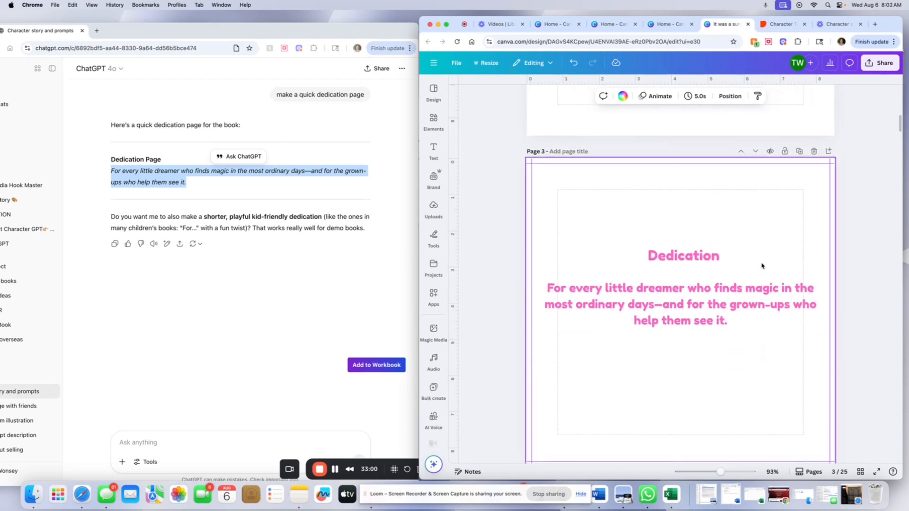
left_click(829, 151)
scroll(732, 252, "up", 7)
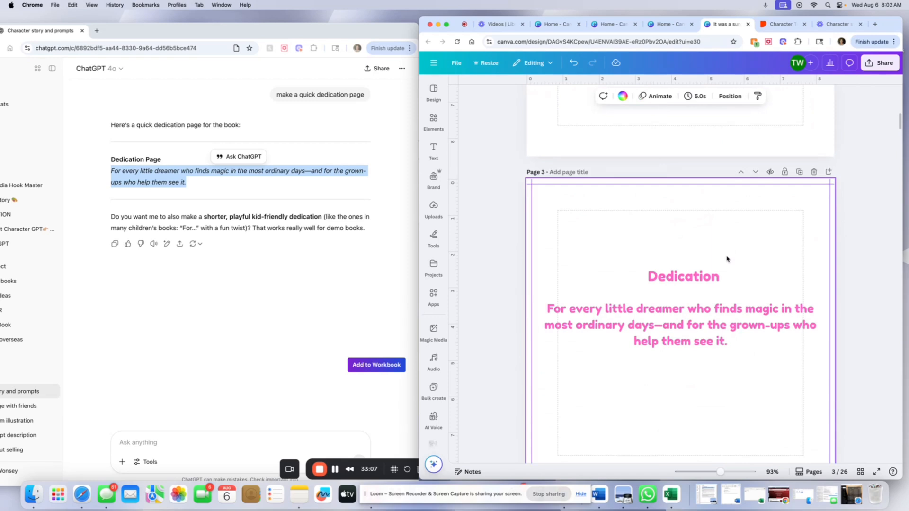
Scroll through the book's pages to review the new blank pages and the illustration and text spreads.
scroll(718, 291, "down", 7)
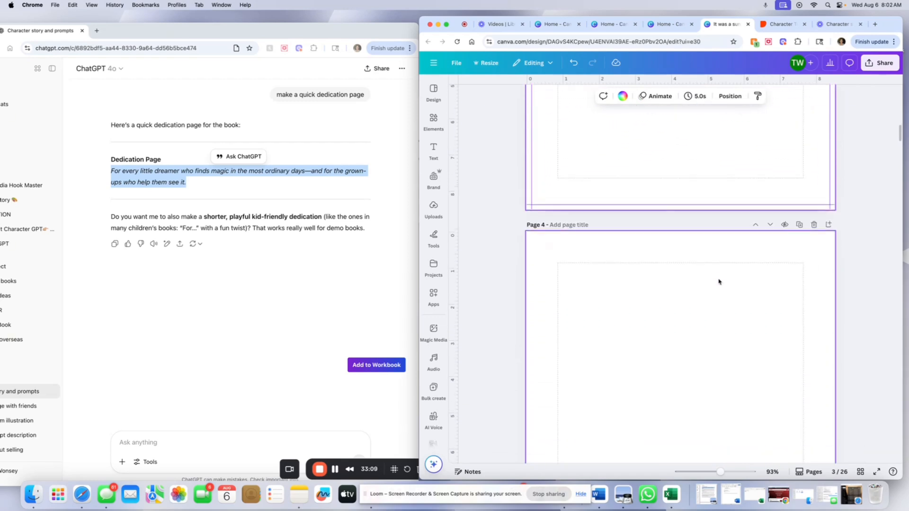
scroll(719, 284, "up", 6)
scroll(719, 281, "down", 15)
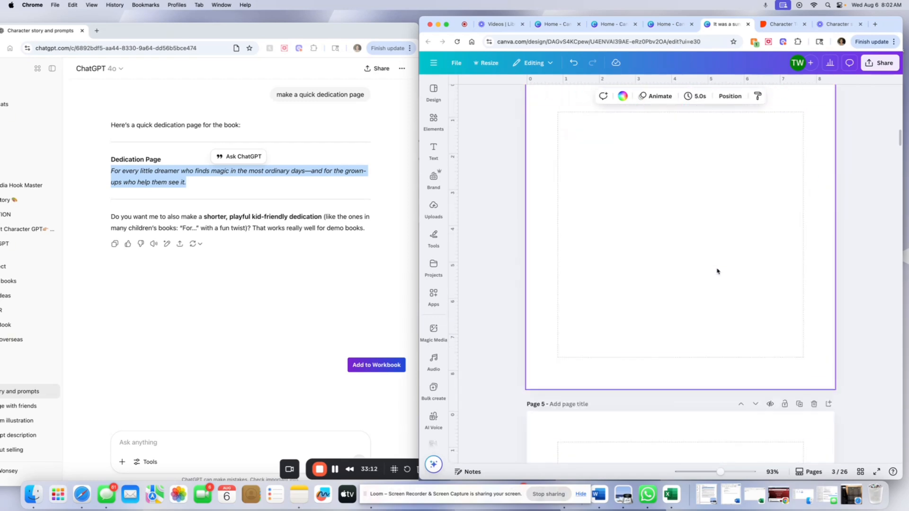
scroll(717, 265, "down", 5)
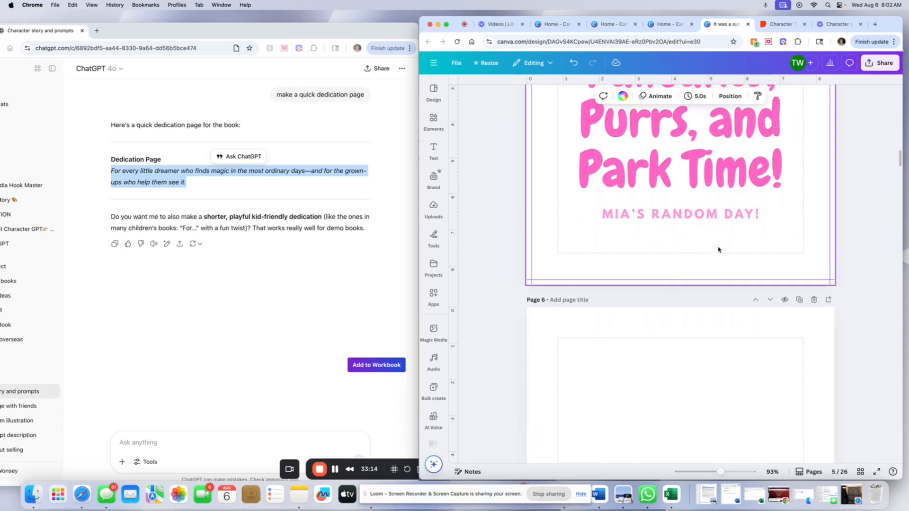
scroll(710, 227, "up", 6)
scroll(695, 189, "down", 8)
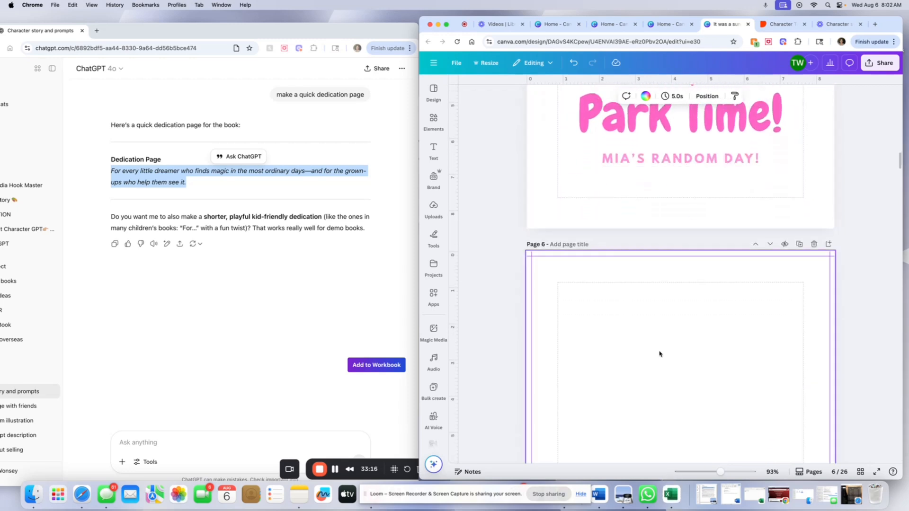
scroll(660, 351, "down", 15)
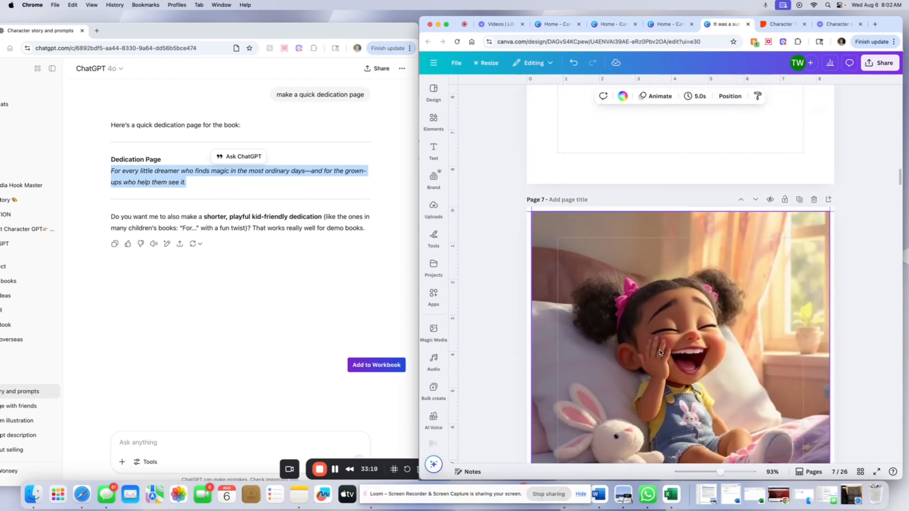
scroll(660, 350, "down", 5)
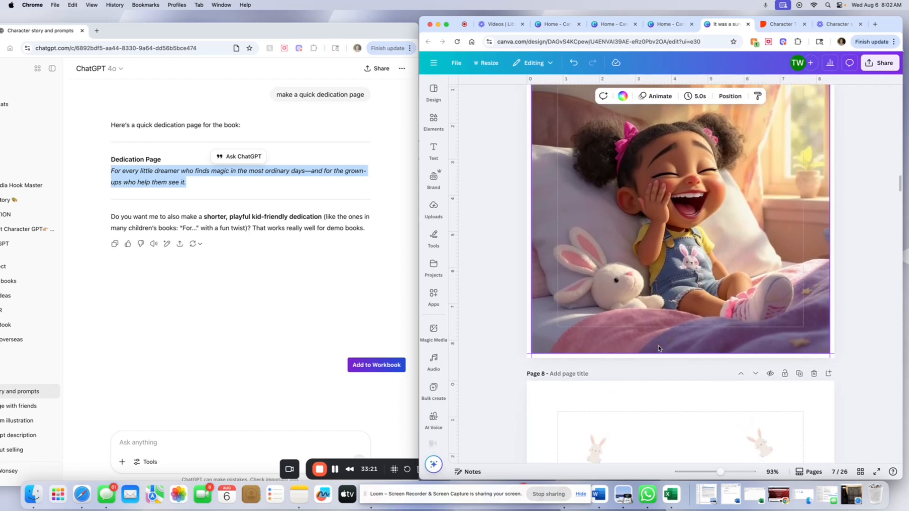
scroll(659, 349, "down", 5)
scroll(659, 348, "down", 4)
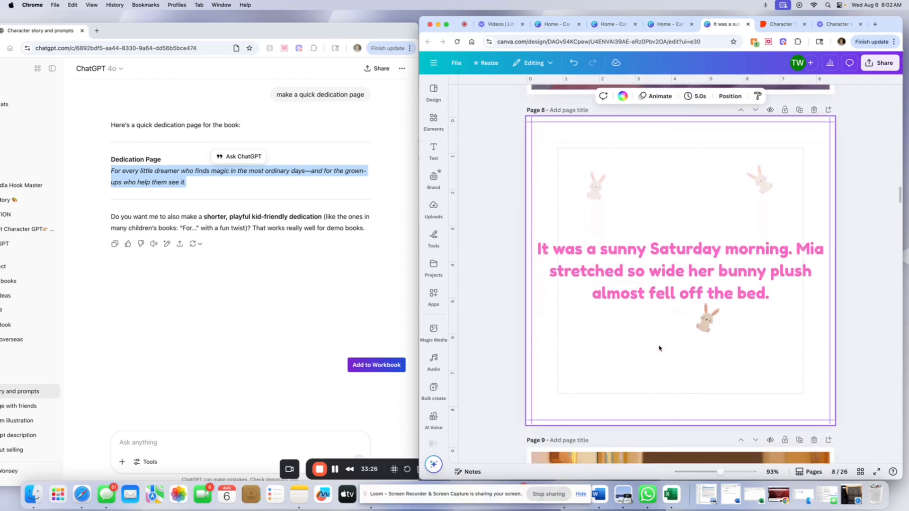
scroll(659, 349, "down", 5)
scroll(659, 347, "down", 4)
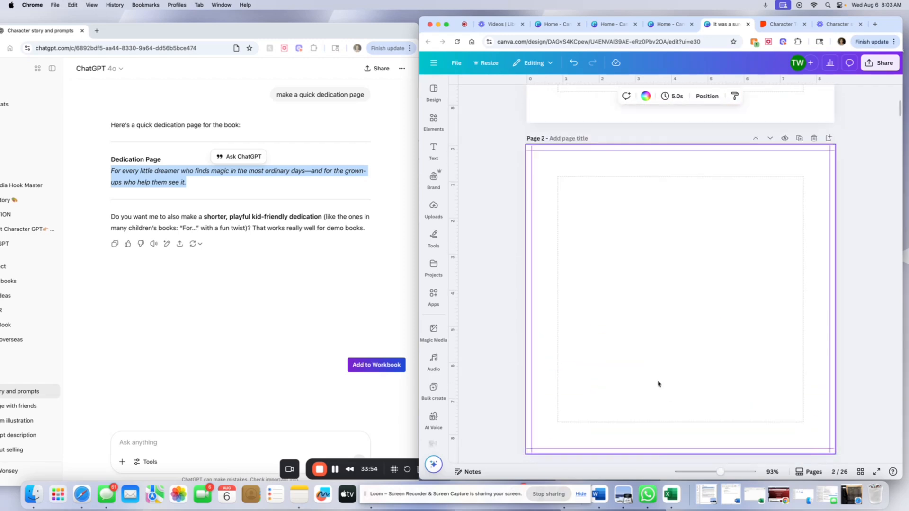
scroll(658, 383, "up", 6)
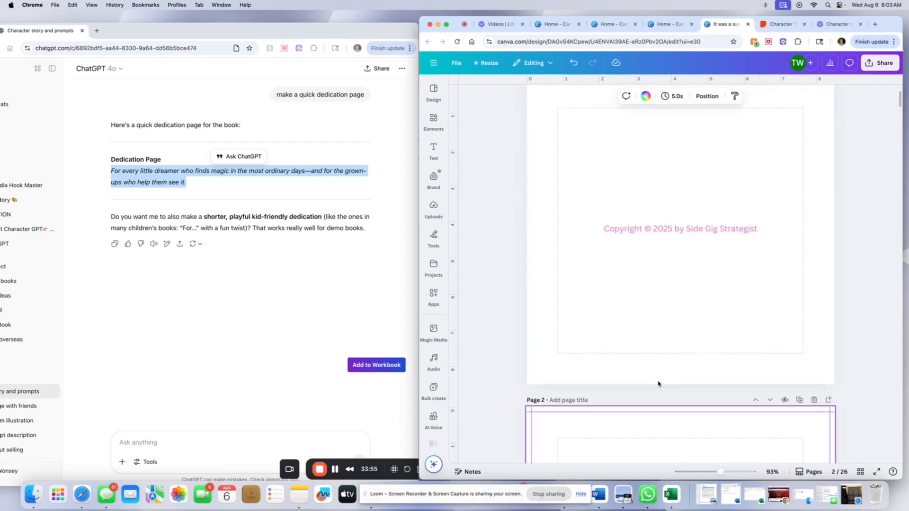
scroll(657, 383, "down", 20)
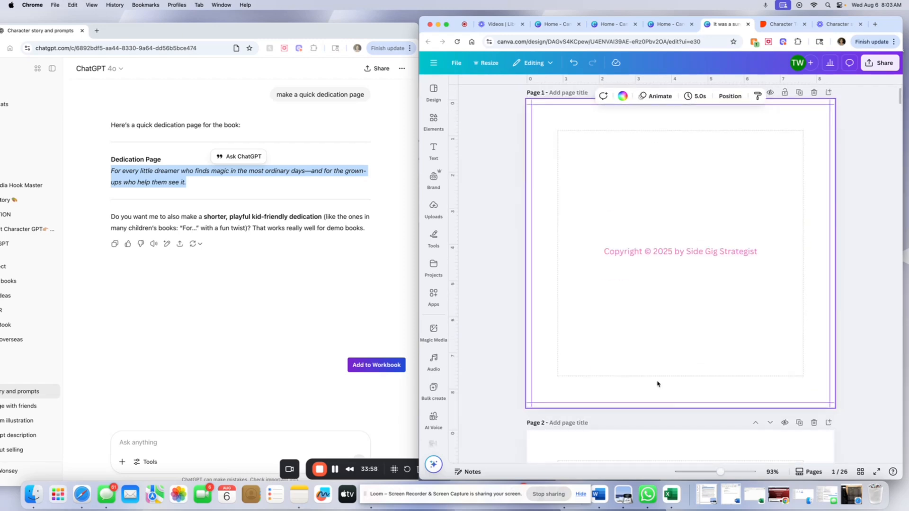
scroll(675, 269, "down", 10)
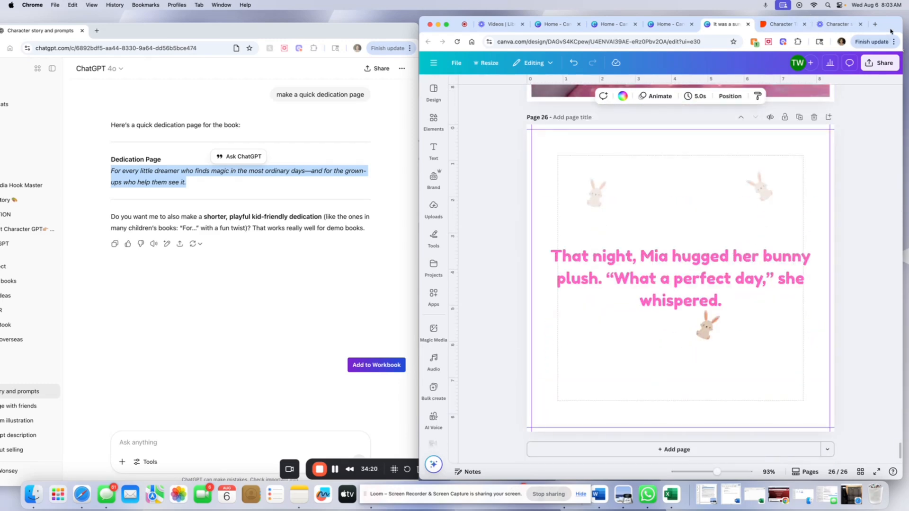
Download pages 1–26 of the book as a PDF Print file with the CMYK color profile.
left_click_drag(890, 31, 630, 65)
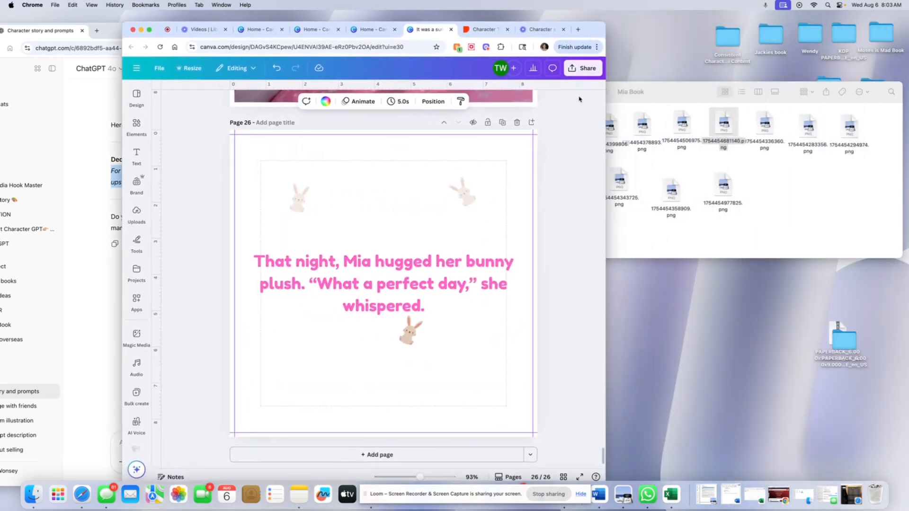
left_click(567, 71)
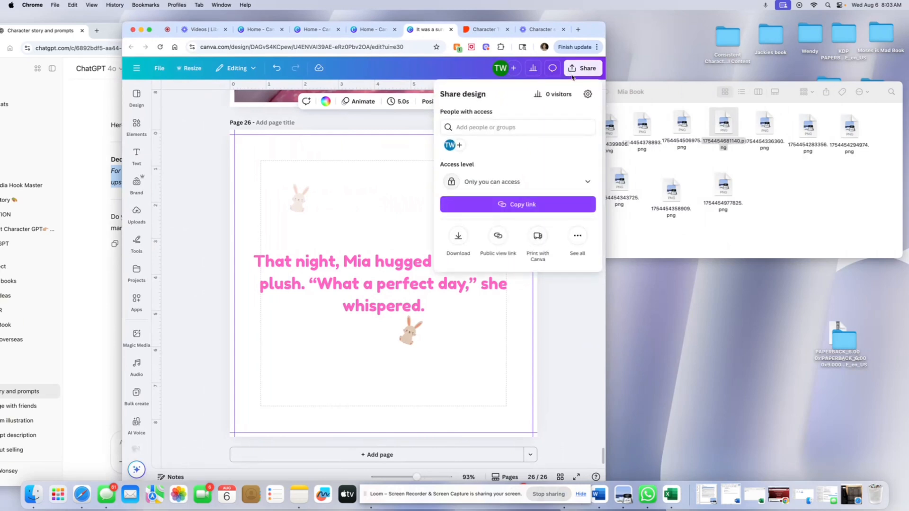
left_click(458, 241)
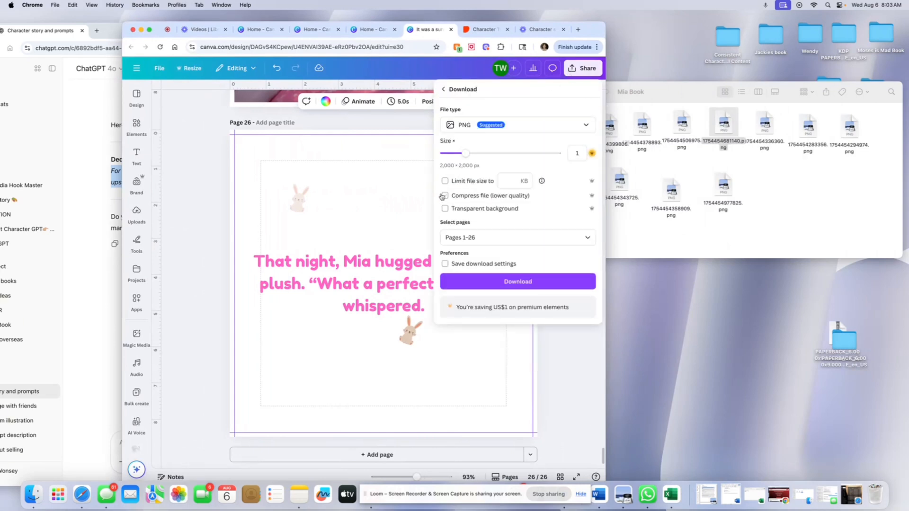
left_click(531, 131)
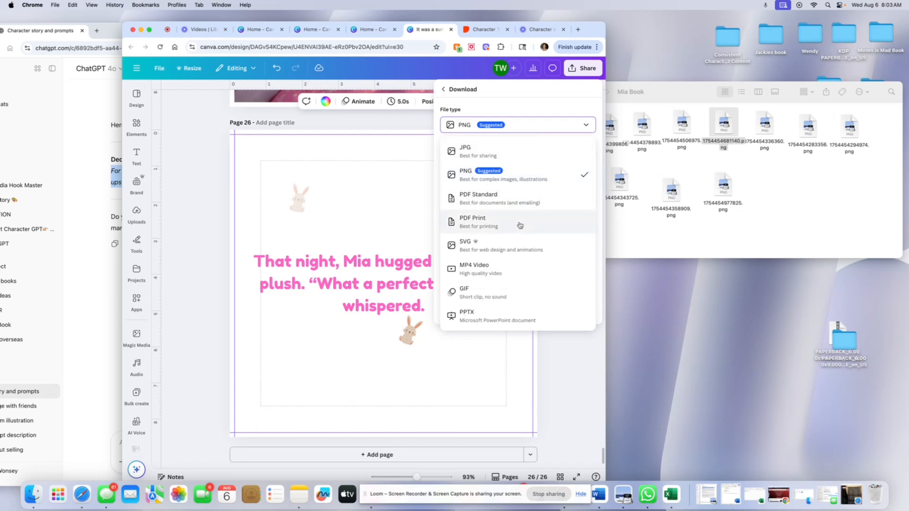
left_click(502, 223)
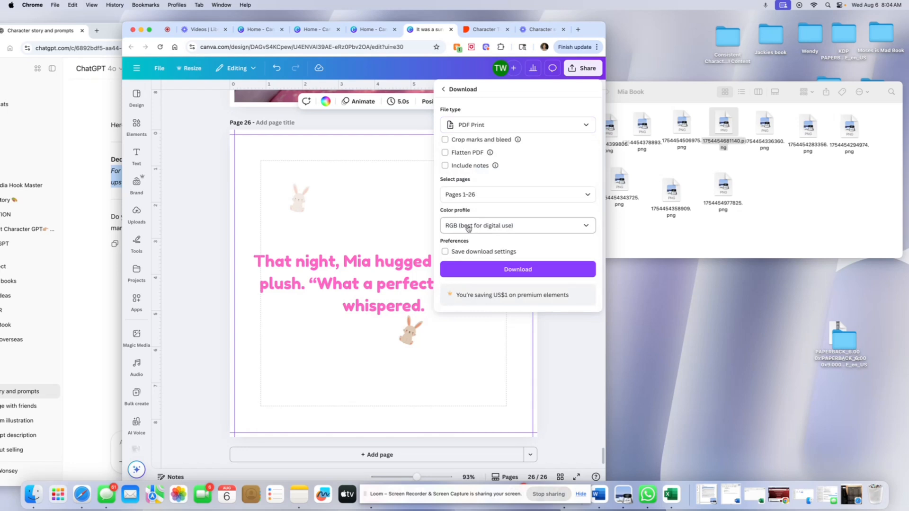
left_click(467, 226)
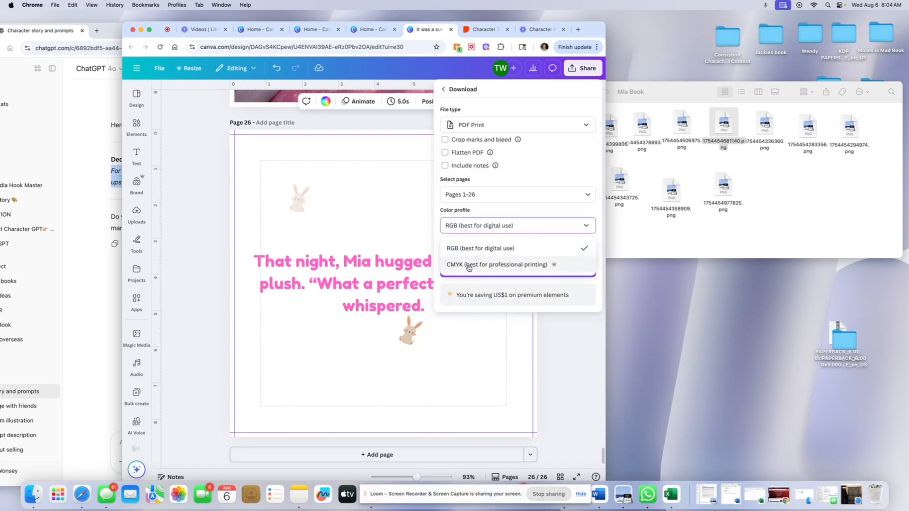
left_click(531, 269)
left_click(461, 269)
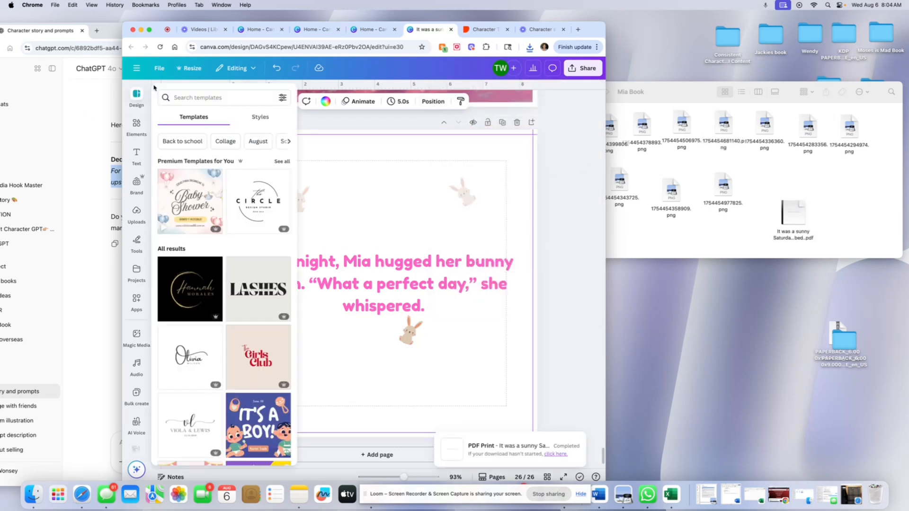
Return to the Canva home page and open the custom size option for creating a new design.
scroll(402, 174, "up", 15)
scroll(403, 174, "up", 20)
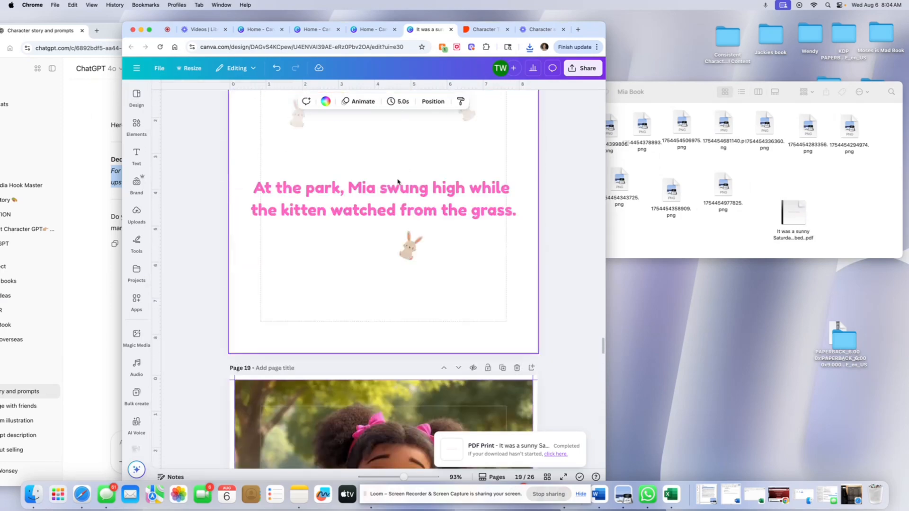
scroll(388, 194, "up", 8)
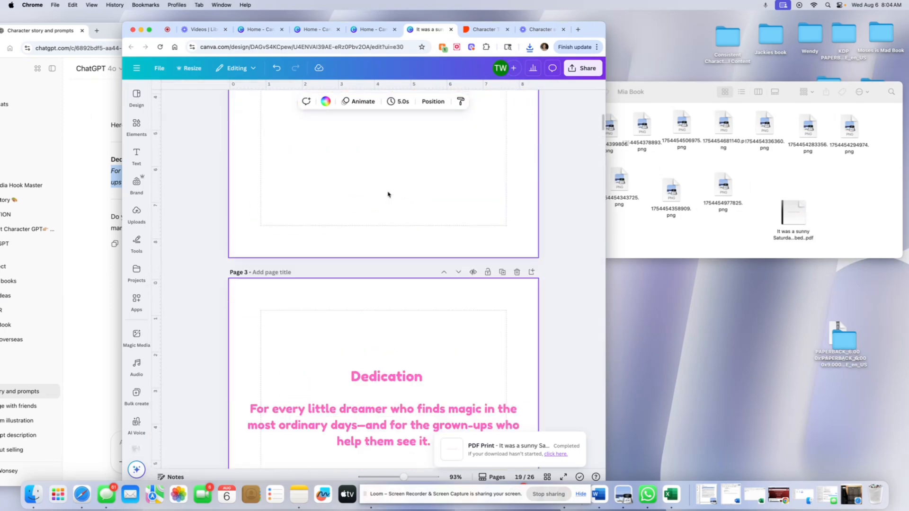
left_click(135, 71)
left_click(139, 130)
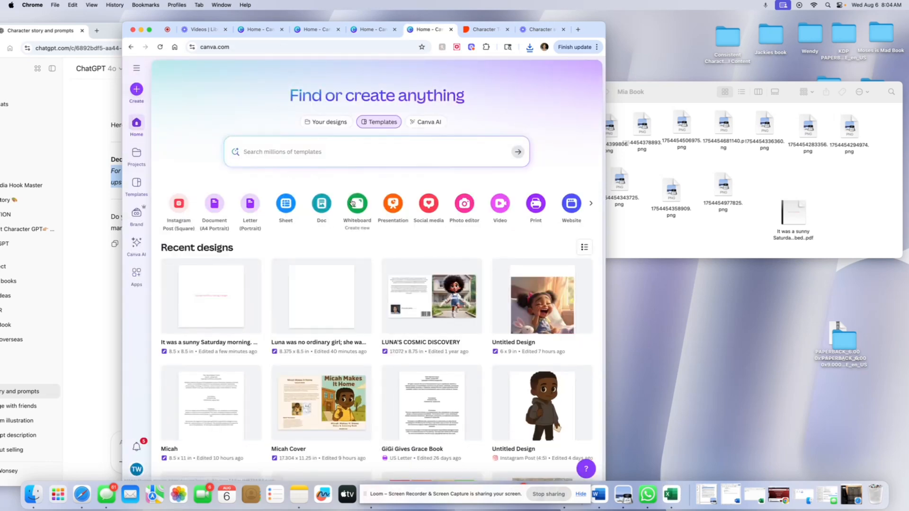
scroll(355, 203, "right", 3)
left_click(503, 204)
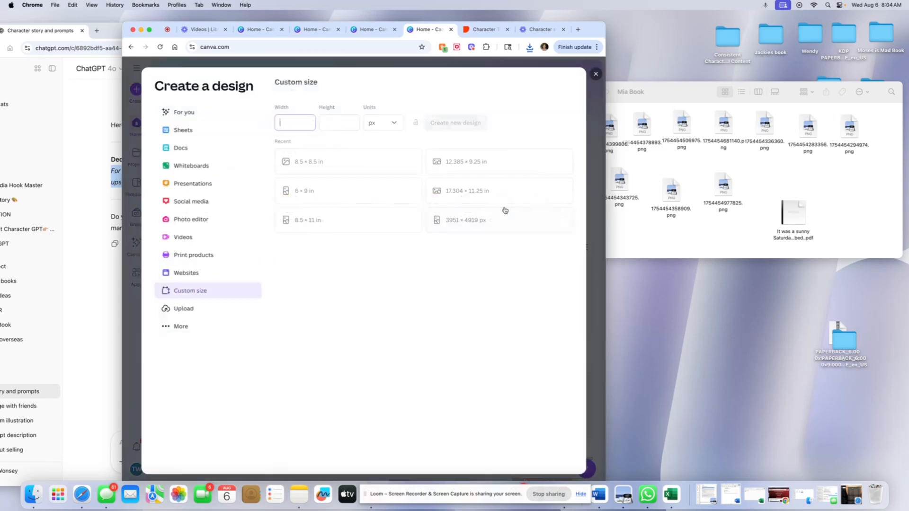
left_click_drag(579, 27, 645, 28)
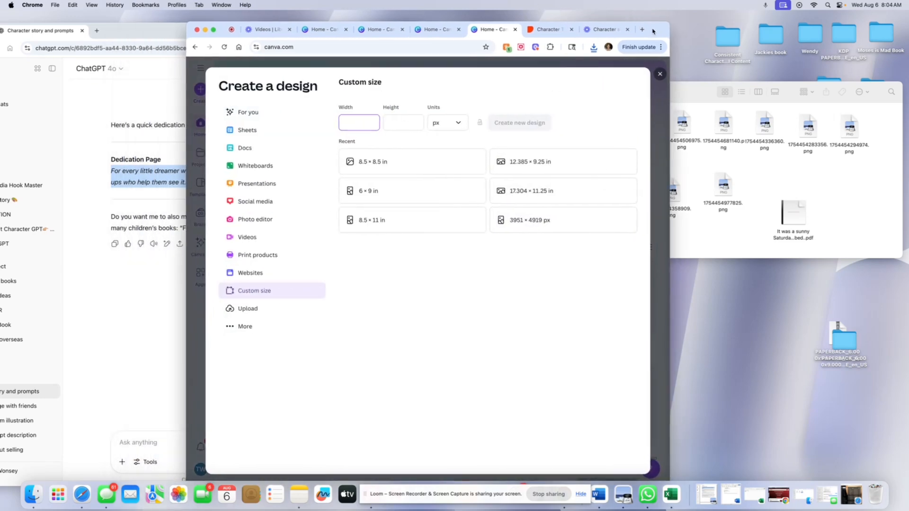
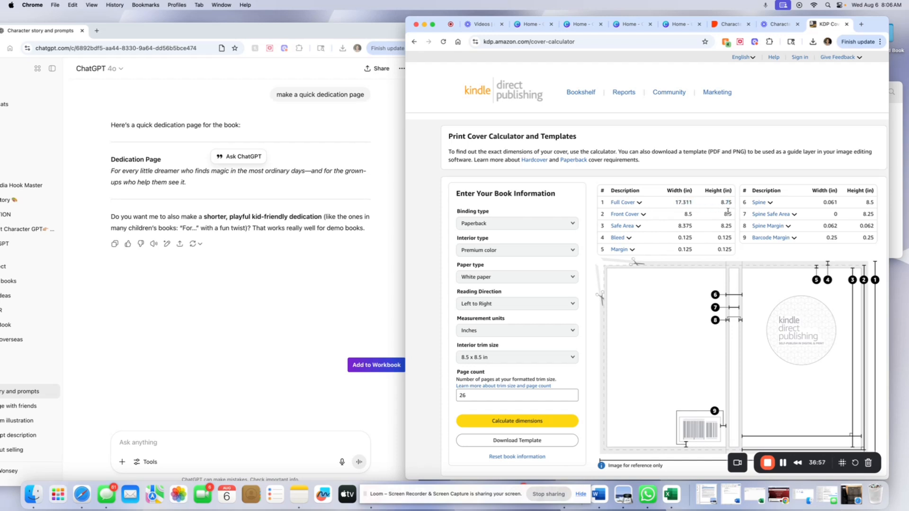
Set the custom design width to 17.311 inches, copying the full cover width from the KDP cover calculator.
left_click(676, 29)
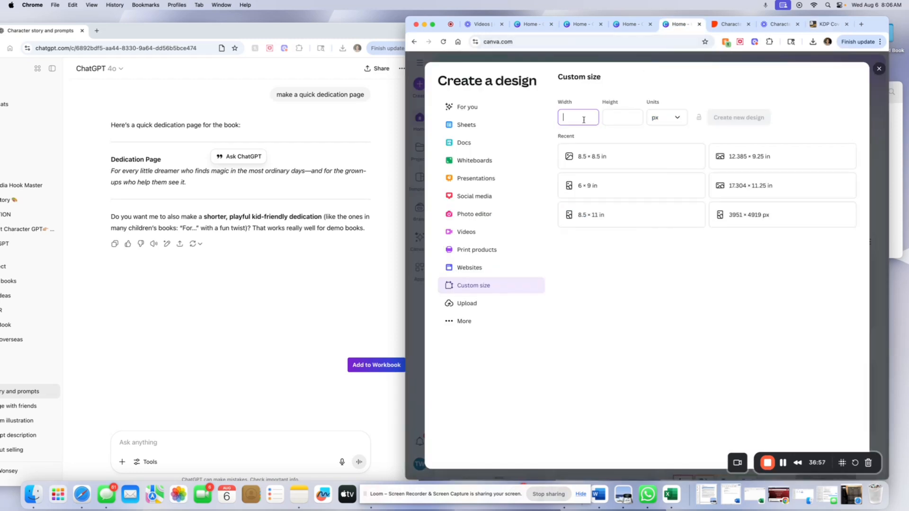
left_click(828, 24)
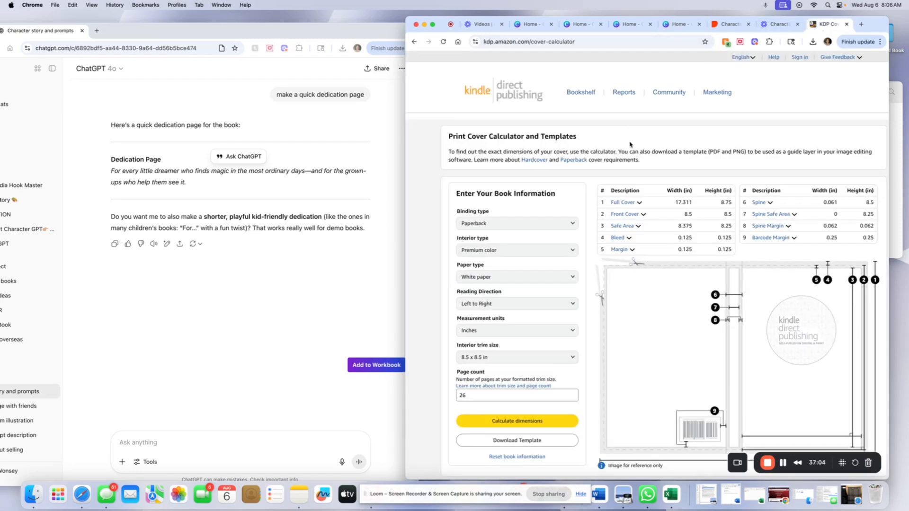
right_click(689, 203)
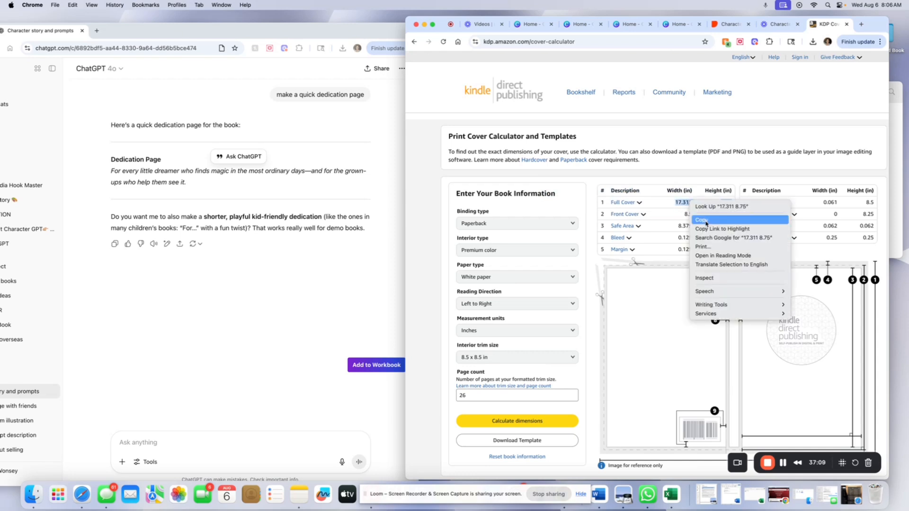
left_click(702, 220)
left_click(694, 31)
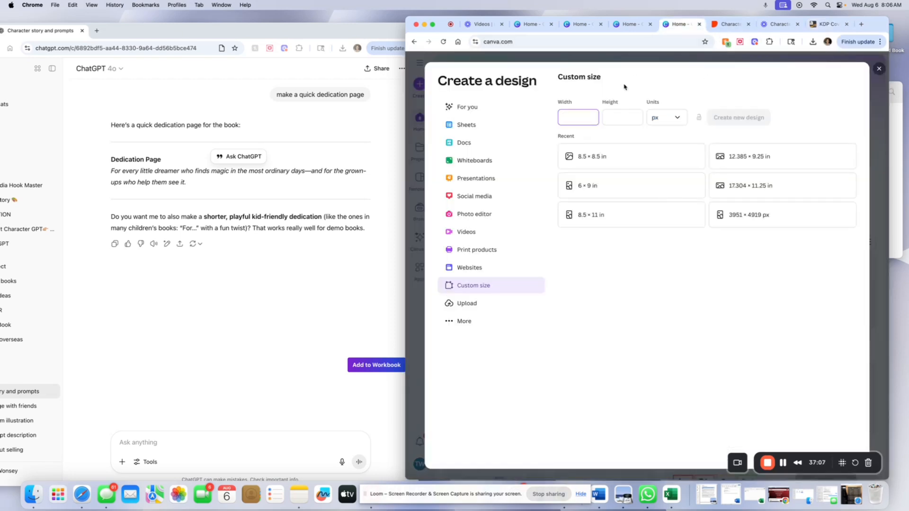
right_click(577, 119)
left_click(592, 179)
left_click(667, 117)
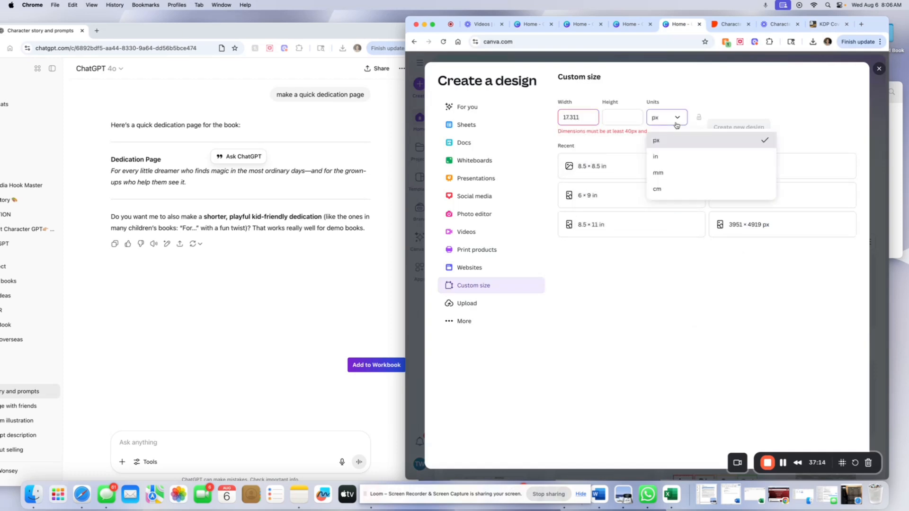
left_click(668, 151)
double_click(583, 117)
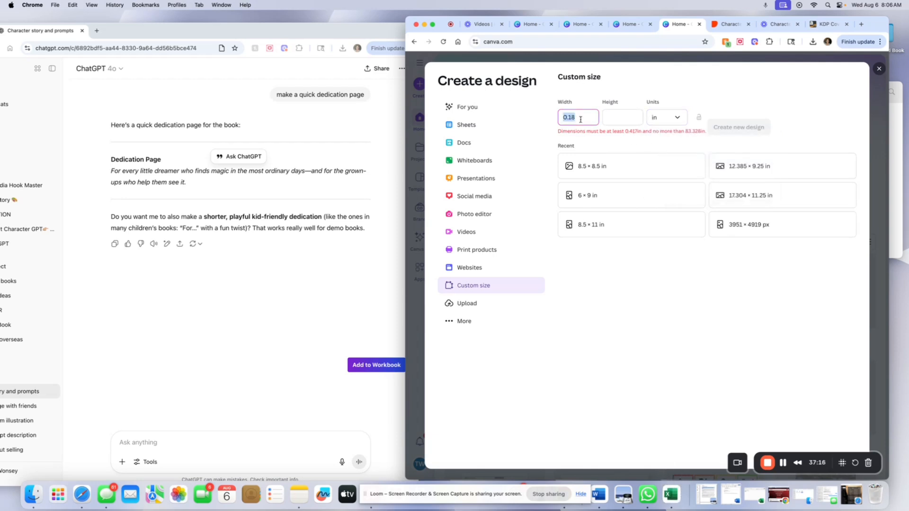
type("17")
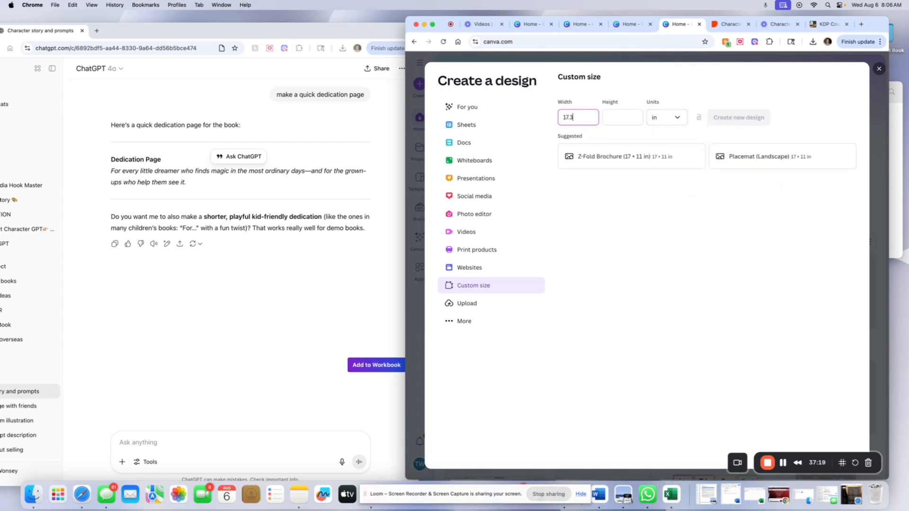
Set the design height to 8.75 inches and create the new custom-size cover design.
left_click(628, 115)
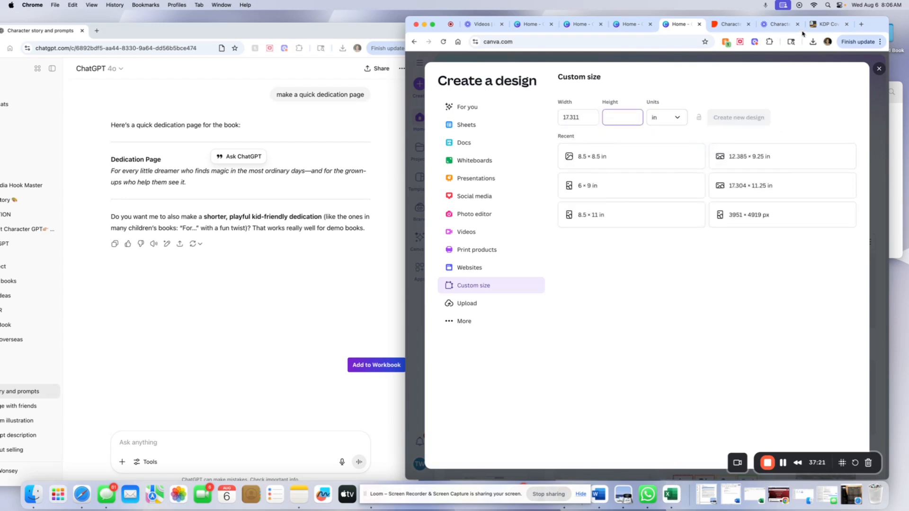
left_click(827, 25)
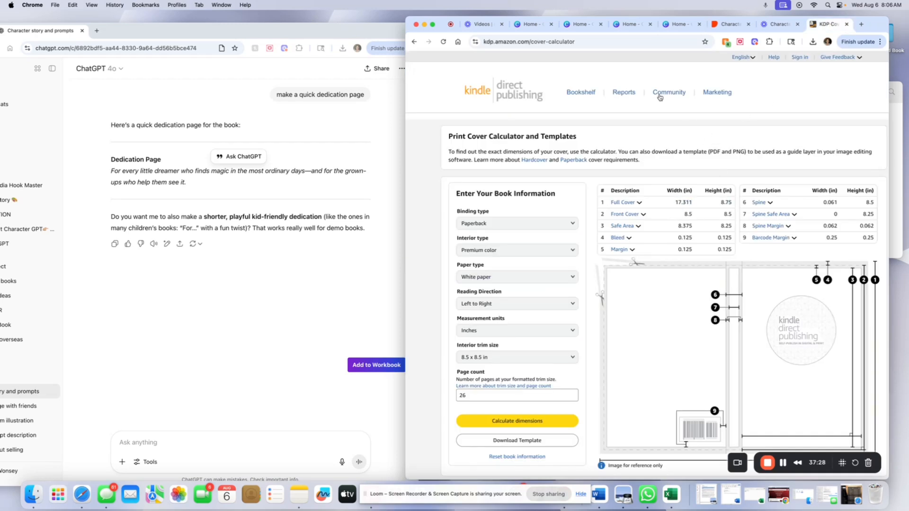
left_click(668, 27)
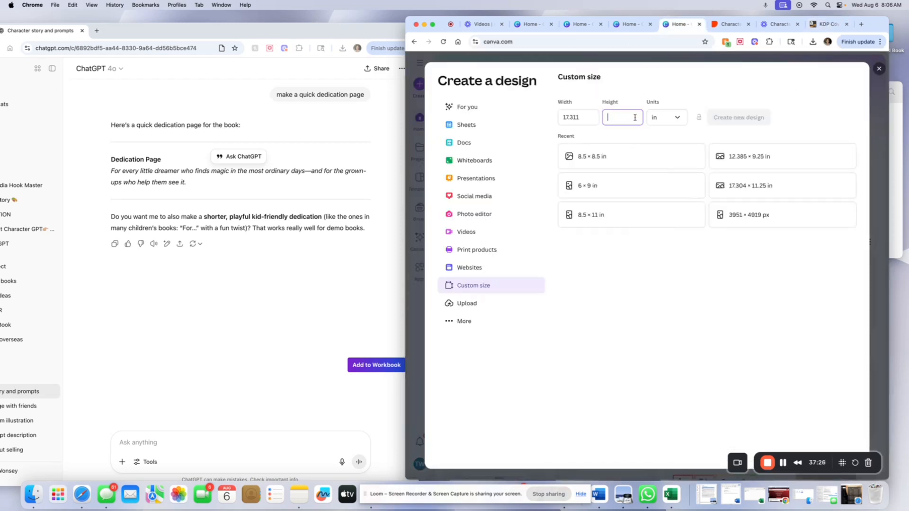
type("8.75")
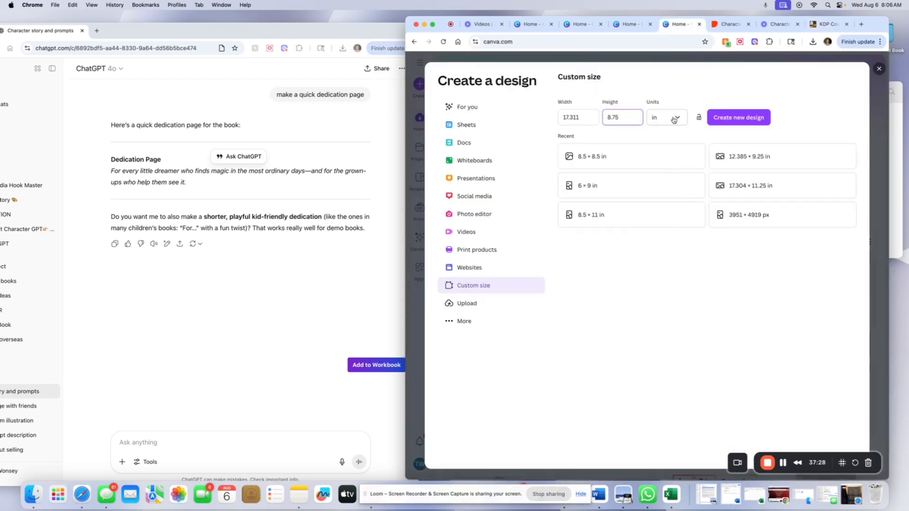
left_click(724, 121)
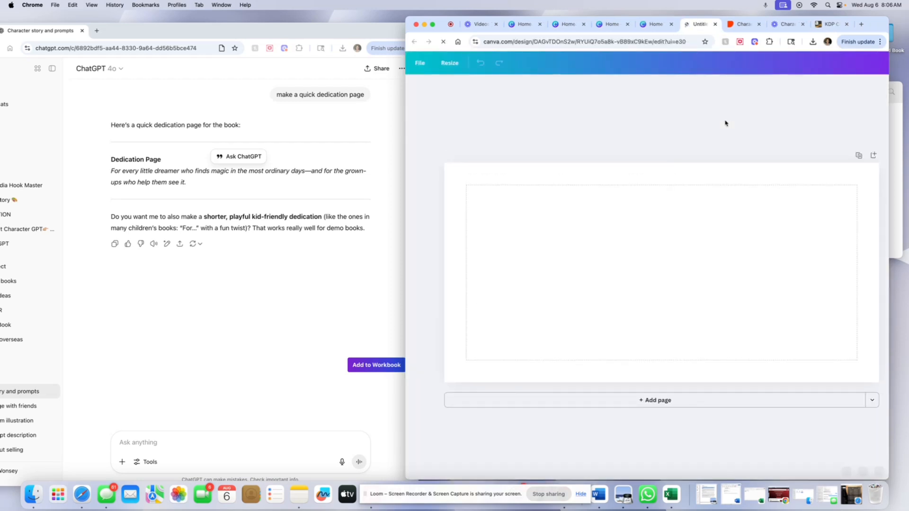
Download the paperback cover template from the KDP cover calculator.
left_click_drag(873, 29, 737, 31)
left_click(696, 25)
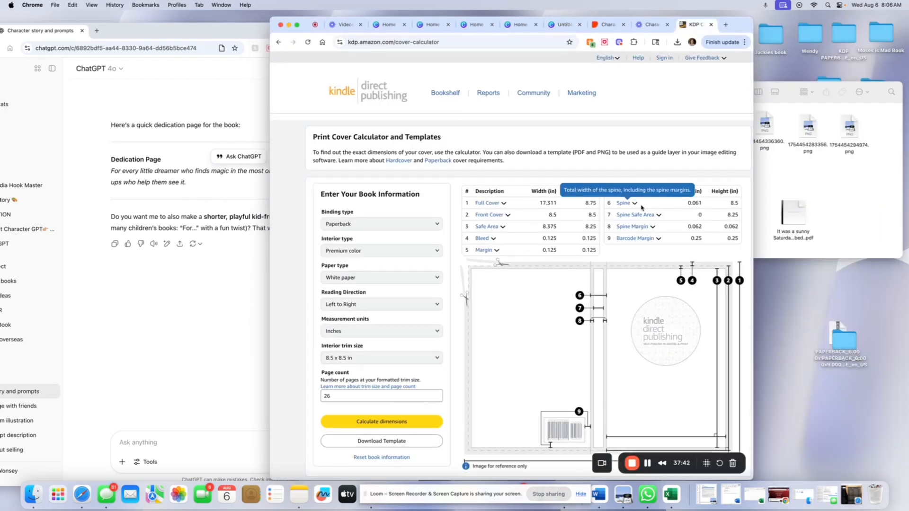
left_click(388, 435)
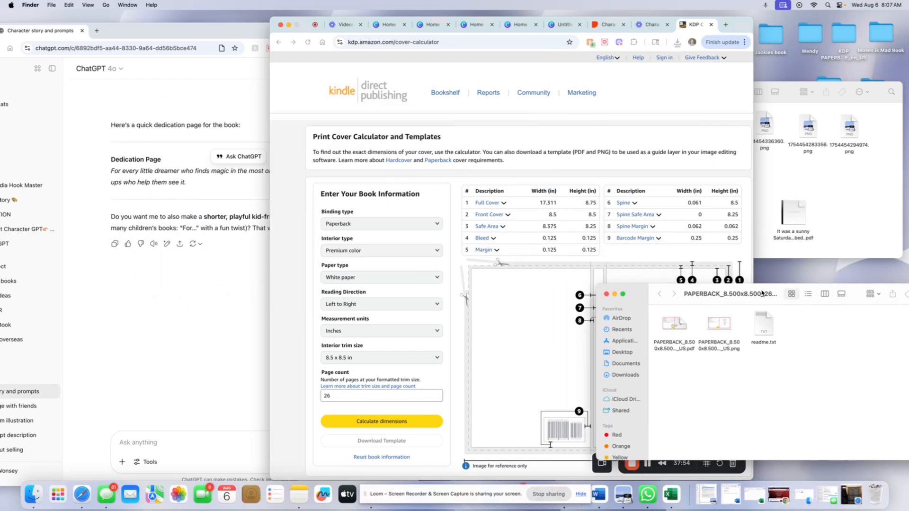
Place the downloaded cover template PNG on the design and stretch it to fill the whole cover.
left_click_drag(732, 25, 630, 30)
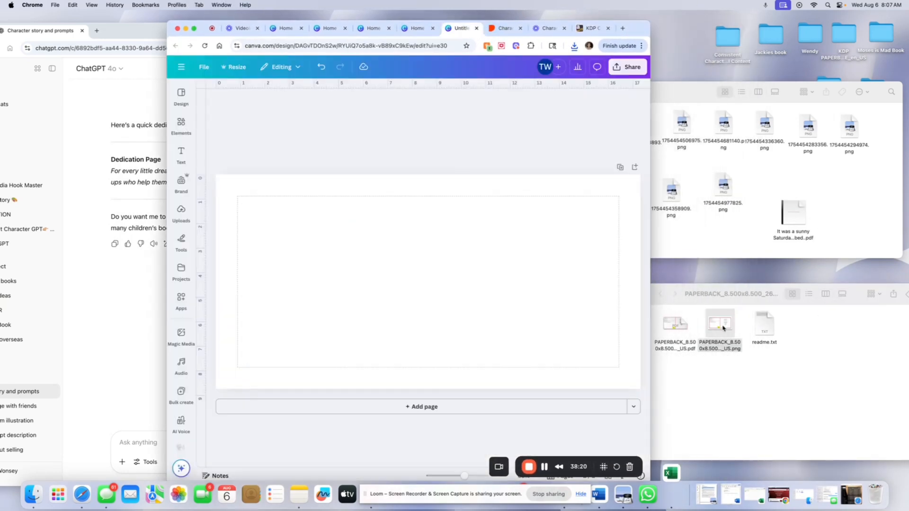
left_click_drag(706, 318, 381, 281)
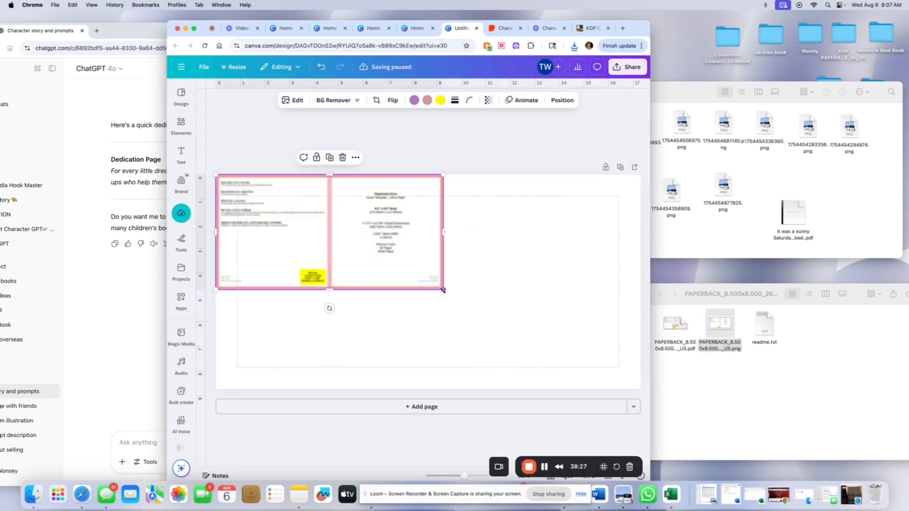
left_click_drag(443, 289, 632, 403)
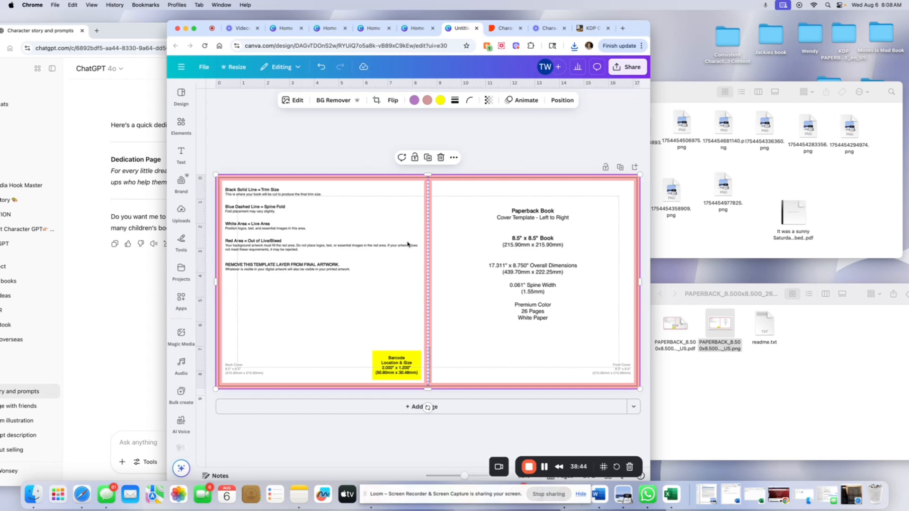
Add an uploaded illustration of Mia and resize it to fill the front cover half.
left_click(181, 215)
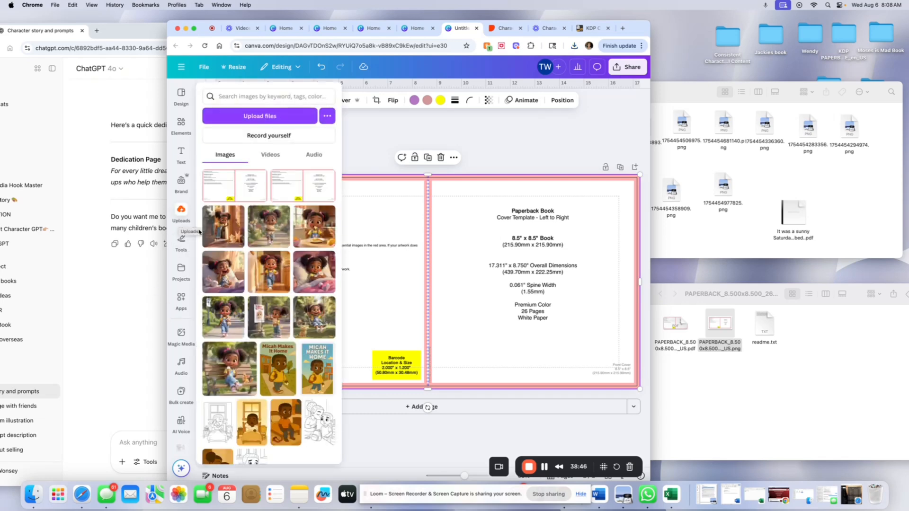
left_click(186, 212)
left_click(187, 212)
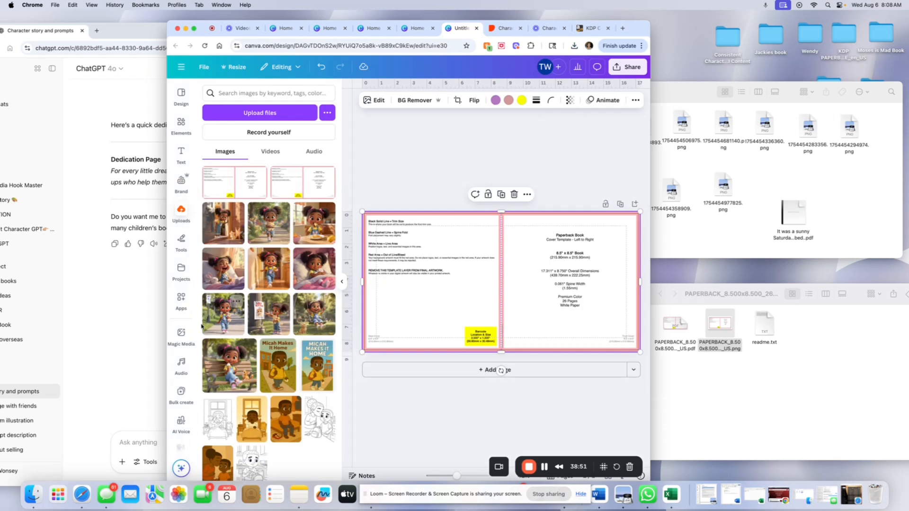
left_click(211, 299)
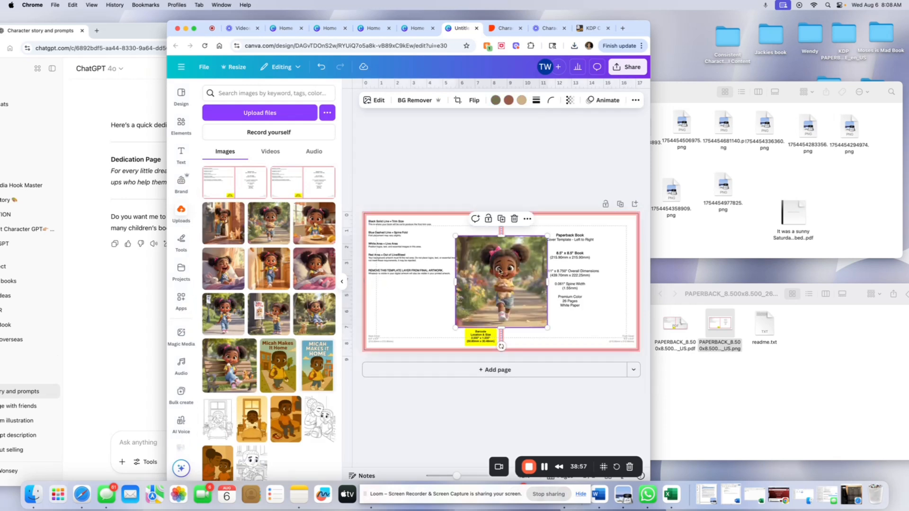
left_click_drag(500, 271, 550, 251)
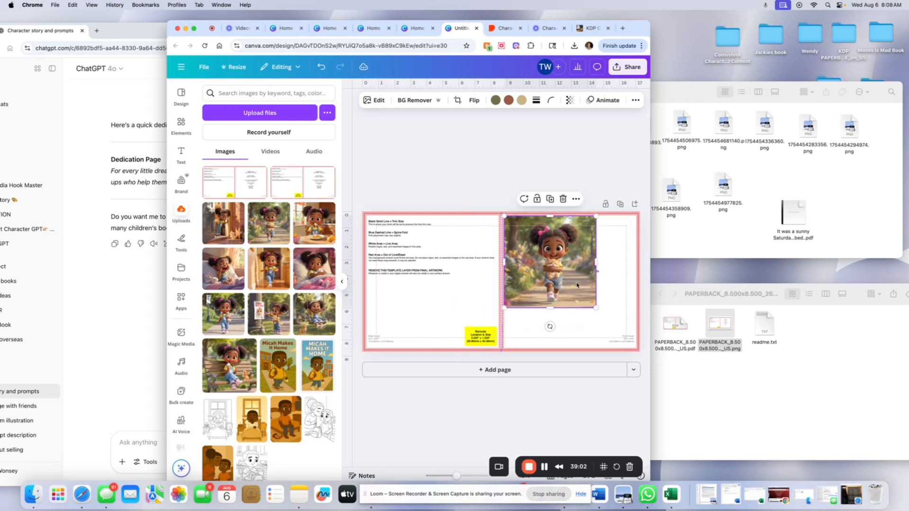
left_click_drag(596, 308, 635, 347)
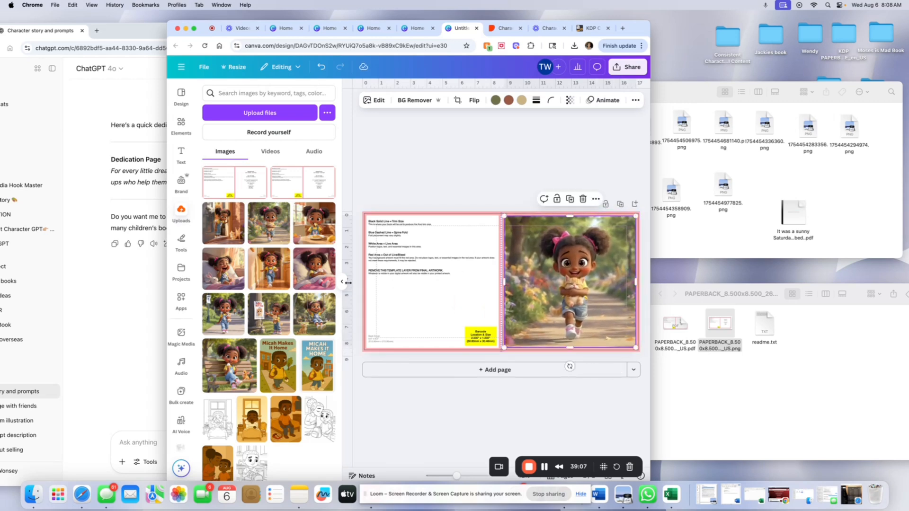
scroll(164, 224, "down", 1)
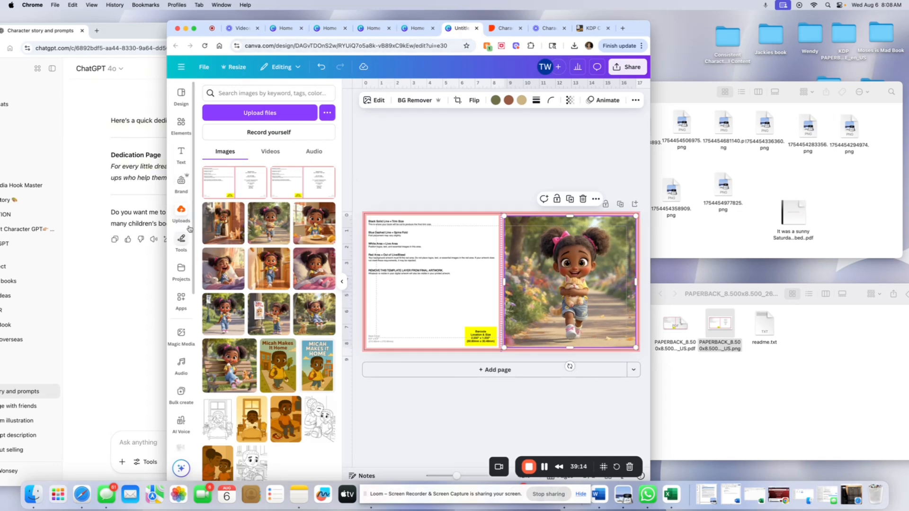
Add the title 'Pancakes, Purrs, and Park Time!' with 'MIA'S RANDOM DAY!' to the front cover and resize it.
left_click(188, 160)
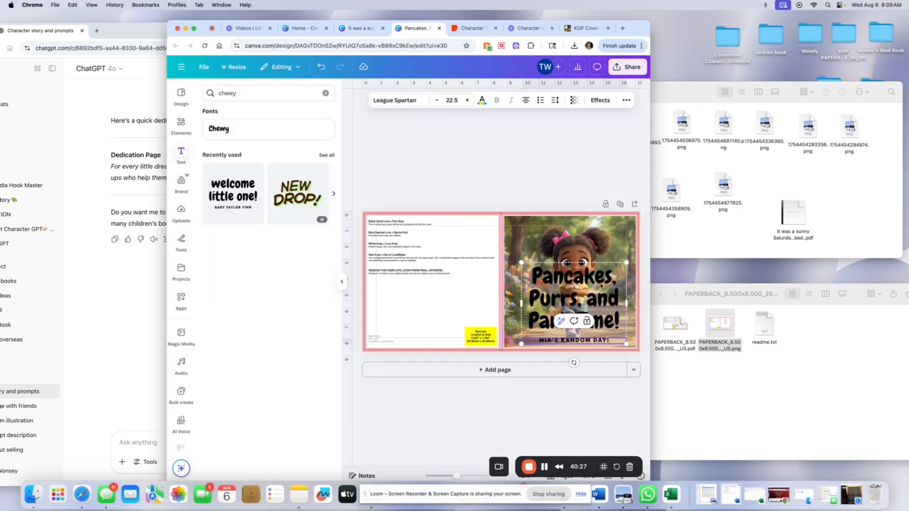
left_click(533, 241)
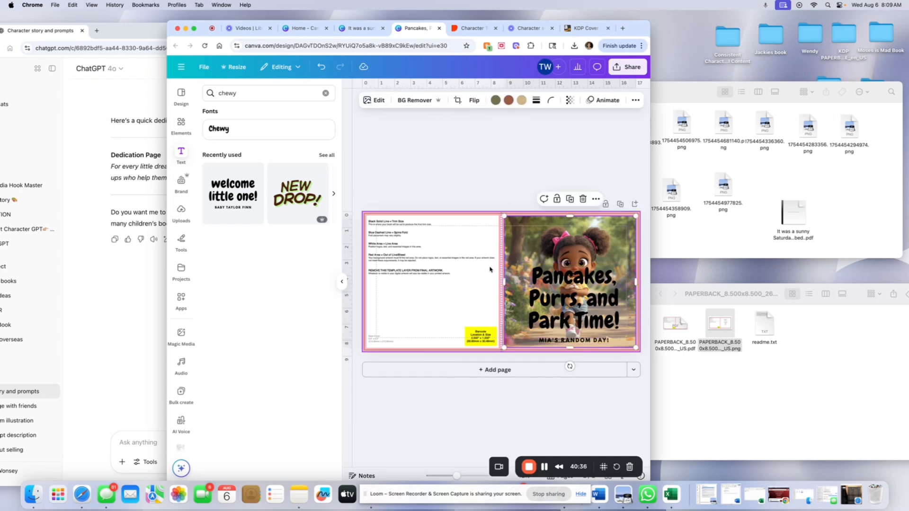
left_click(568, 294)
left_click_drag(520, 264, 537, 275)
left_click_drag(536, 310, 518, 310)
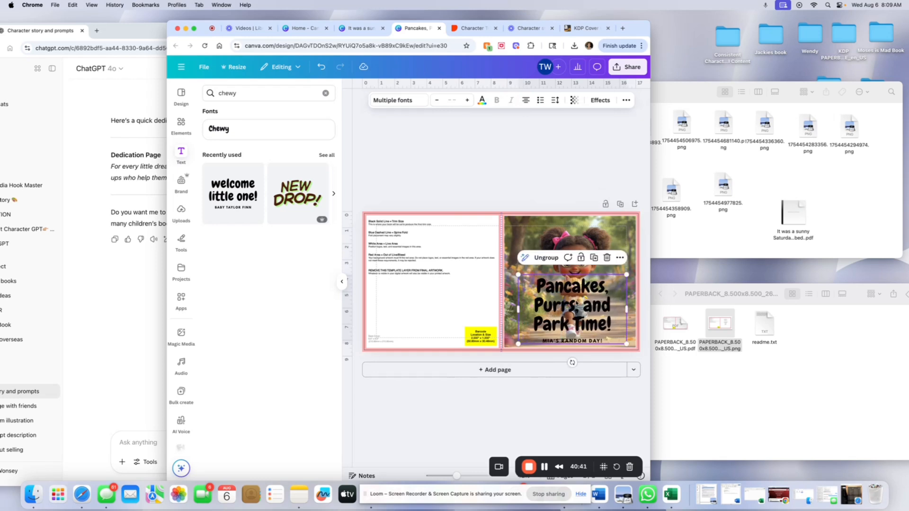
left_click_drag(627, 274, 611, 285)
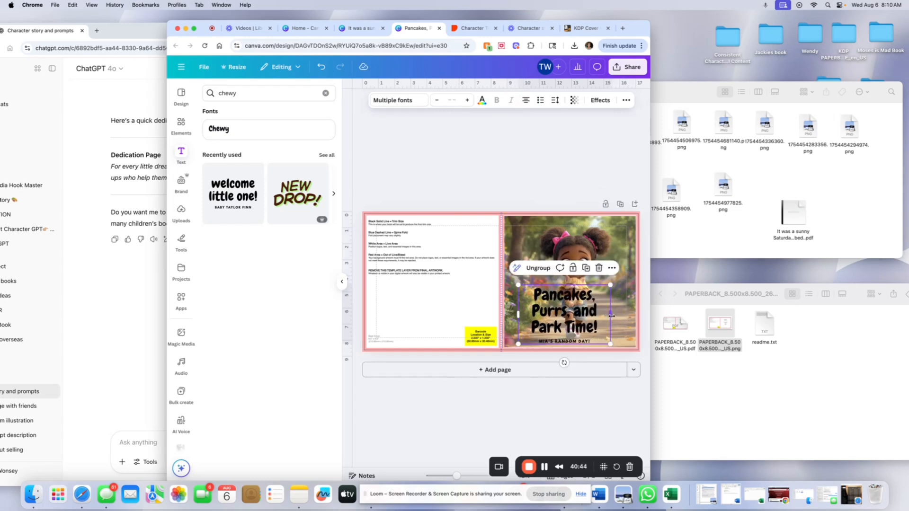
mouse_move(611, 316)
left_mouse_down()
mouse_move(636, 317)
mouse_move(628, 321)
left_mouse_up()
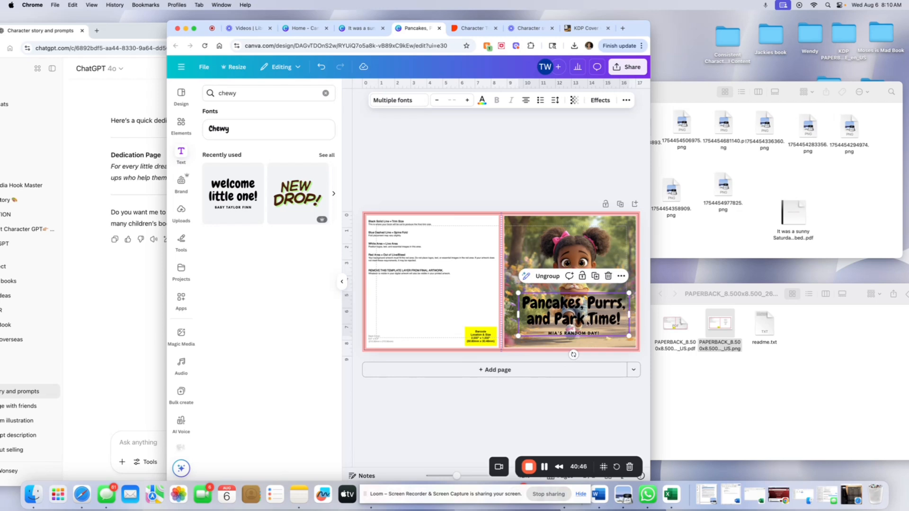
Change the title text color to pink.
left_click(568, 316)
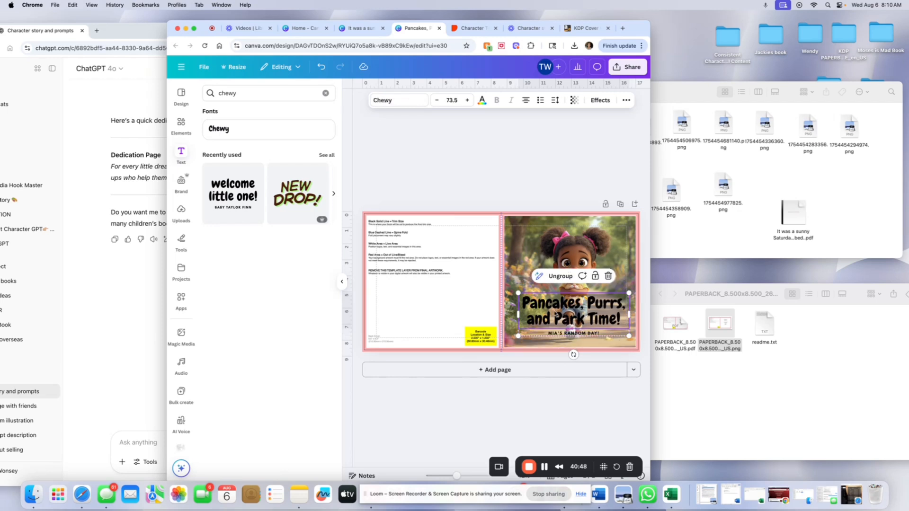
double_click(555, 311)
left_click(482, 100)
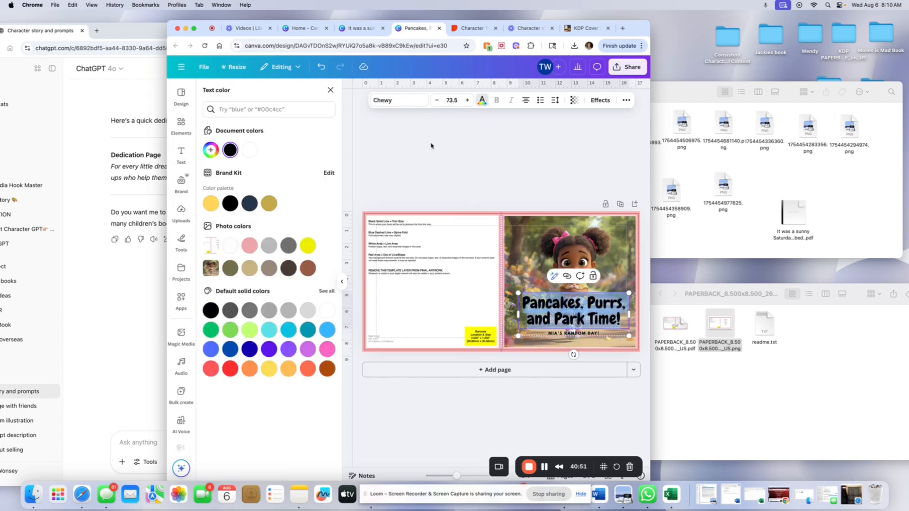
left_click(249, 245)
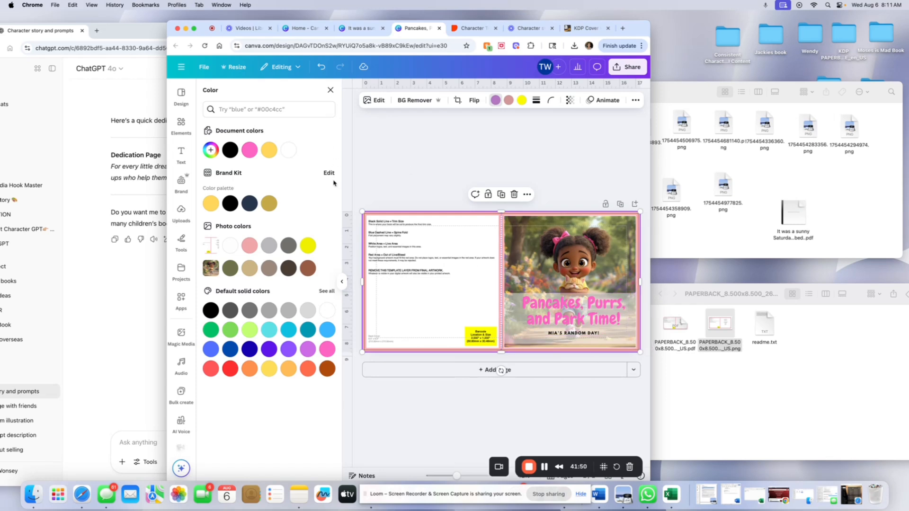
double_click(393, 258)
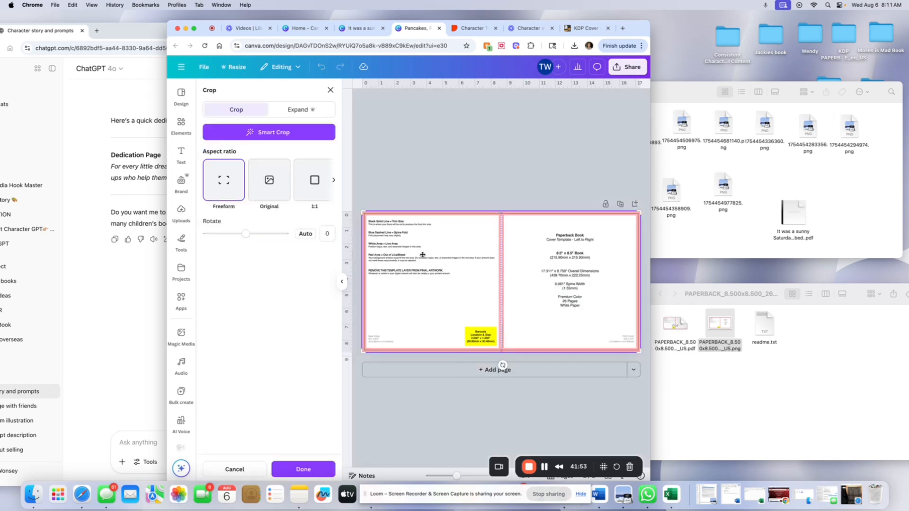
key("Escape")
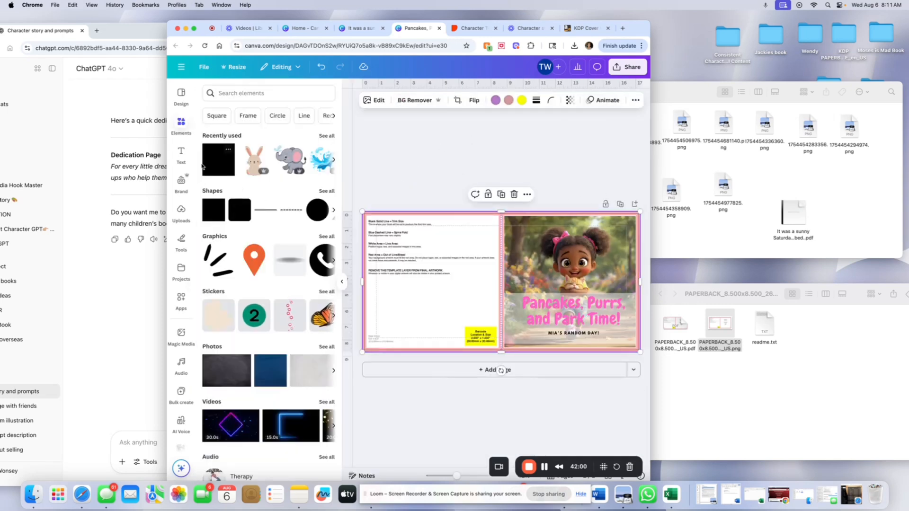
Add a body text box on the back cover and change its text to 'Description of book goes here'.
left_click(181, 154)
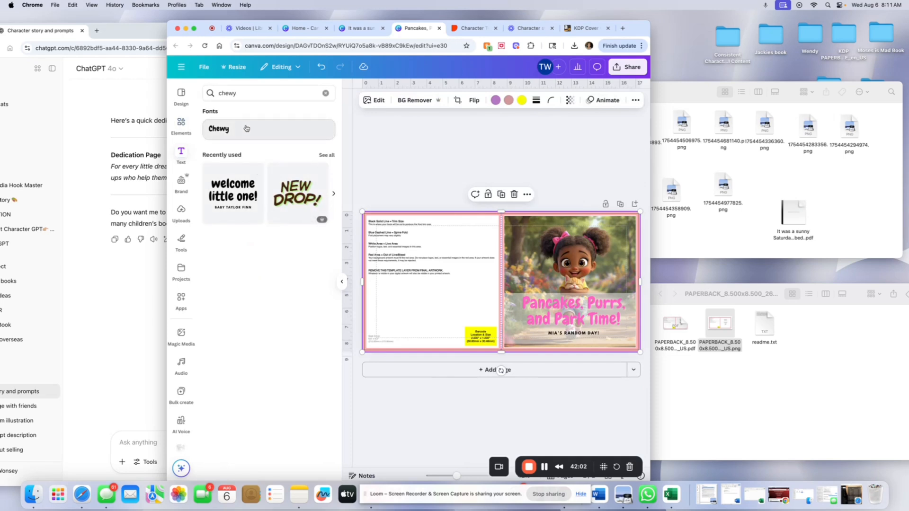
left_click(265, 135)
left_click(326, 93)
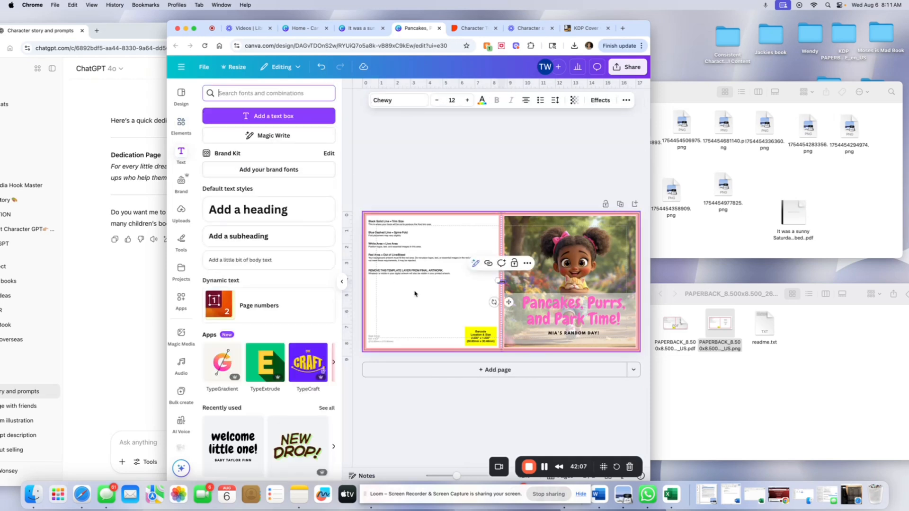
left_click(267, 263)
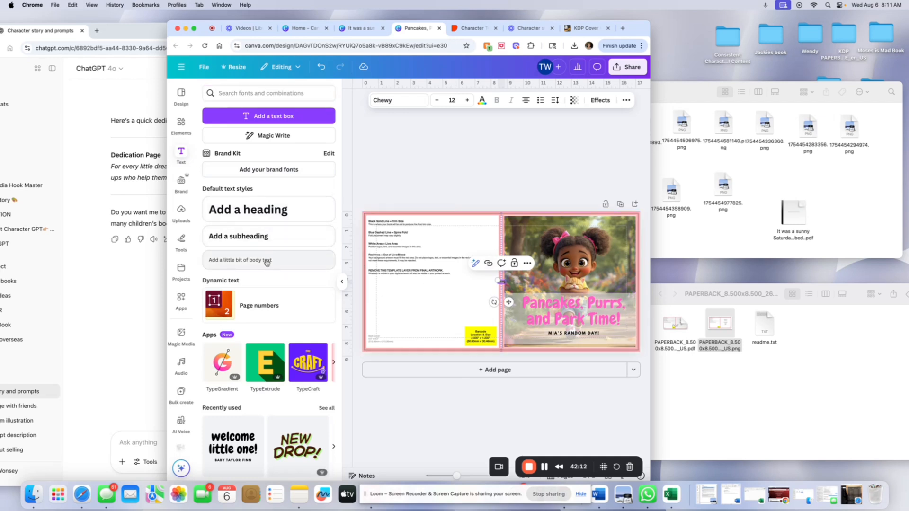
left_click_drag(510, 304, 431, 288)
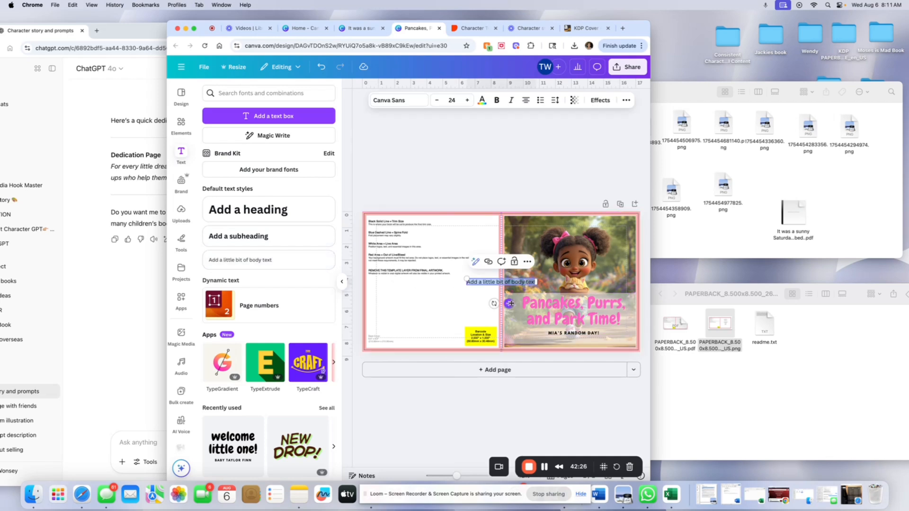
left_click_drag(509, 304, 419, 251)
key("BackSpace")
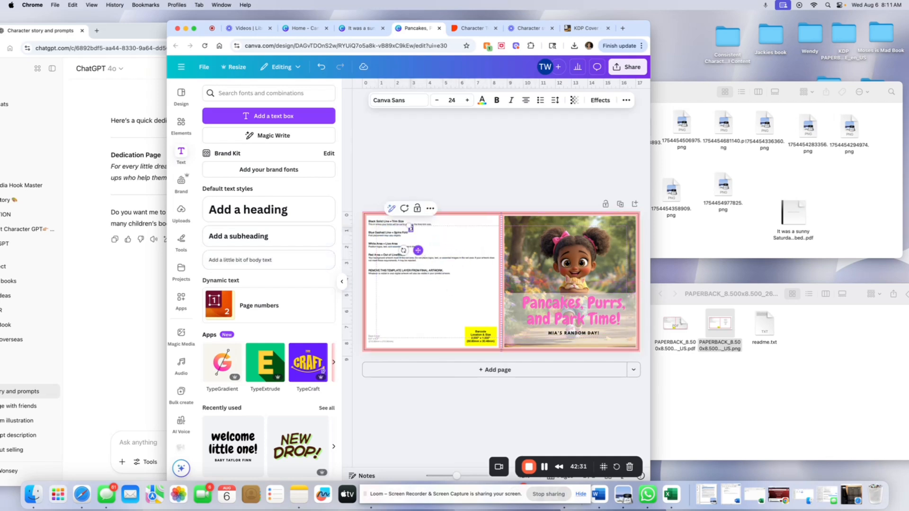
type("Description of E")
type("ook")
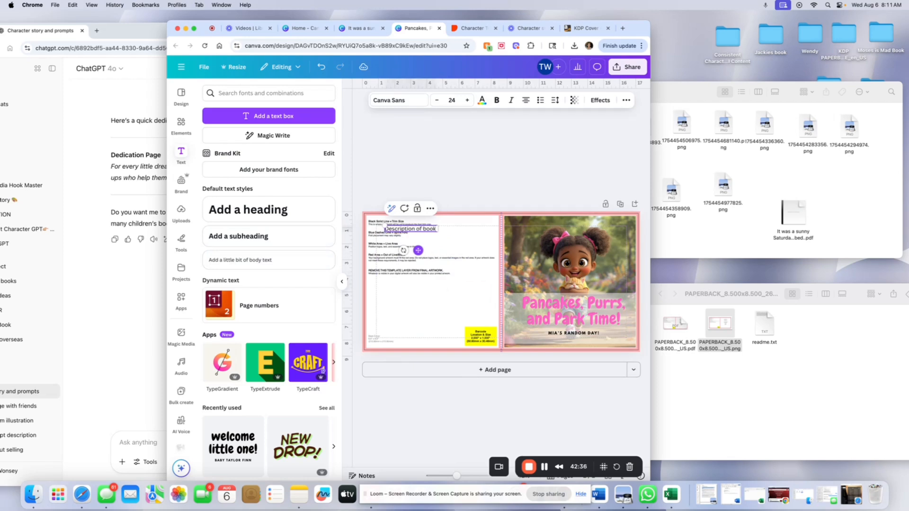
type(" goes hei")
type("e")
Duplicate the description text lower on the back cover, change it to 'Author info goes here', and adjust its position.
left_click_drag(418, 250, 415, 346)
double_click(397, 325)
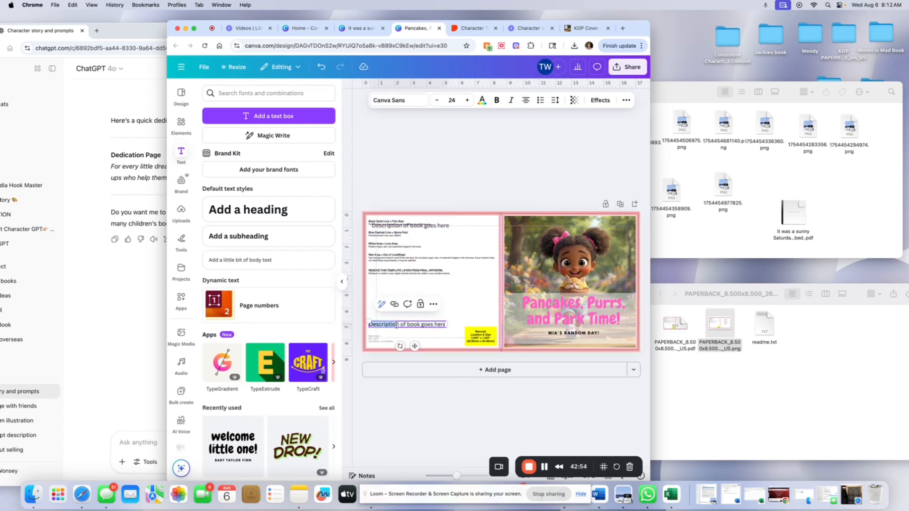
type("Author in")
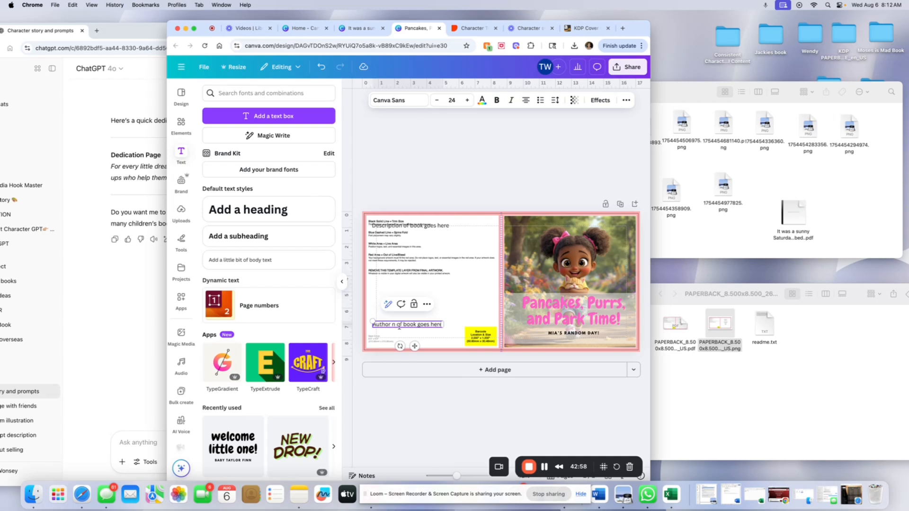
type("fon")
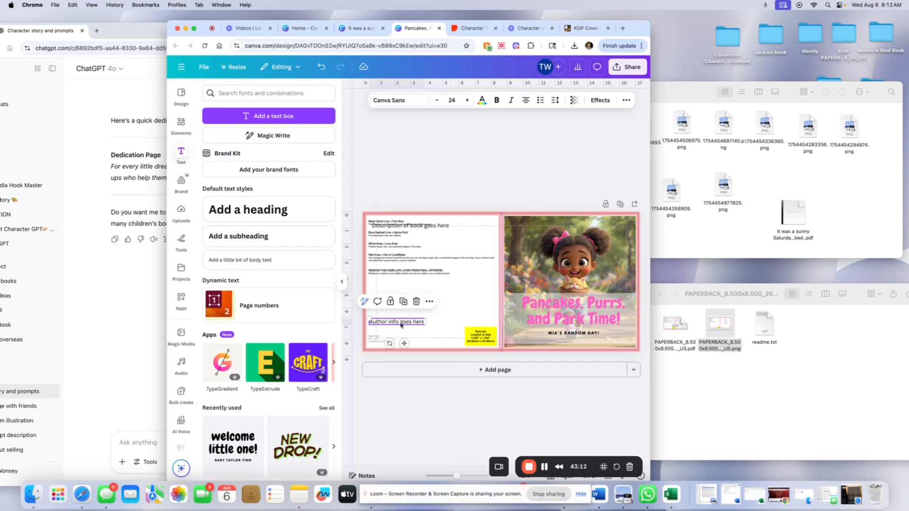
left_click_drag(401, 329, 404, 327)
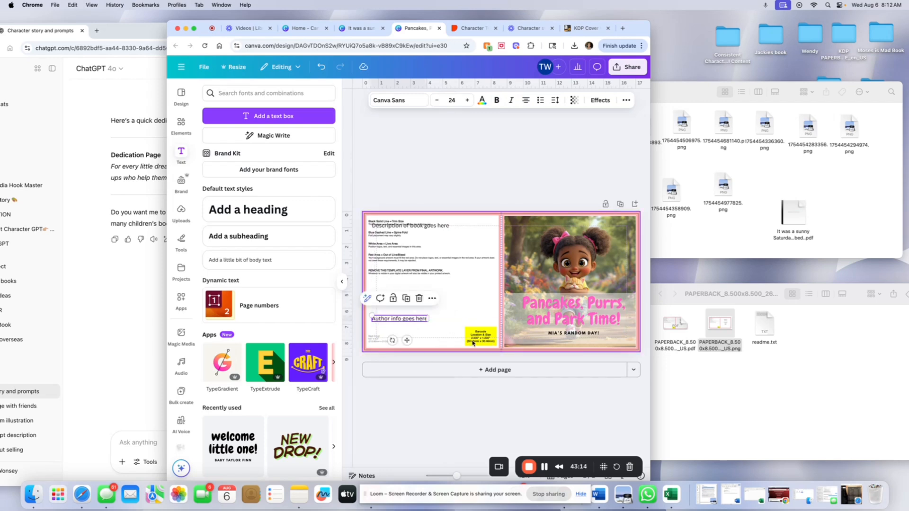
left_click_drag(472, 343, 466, 333)
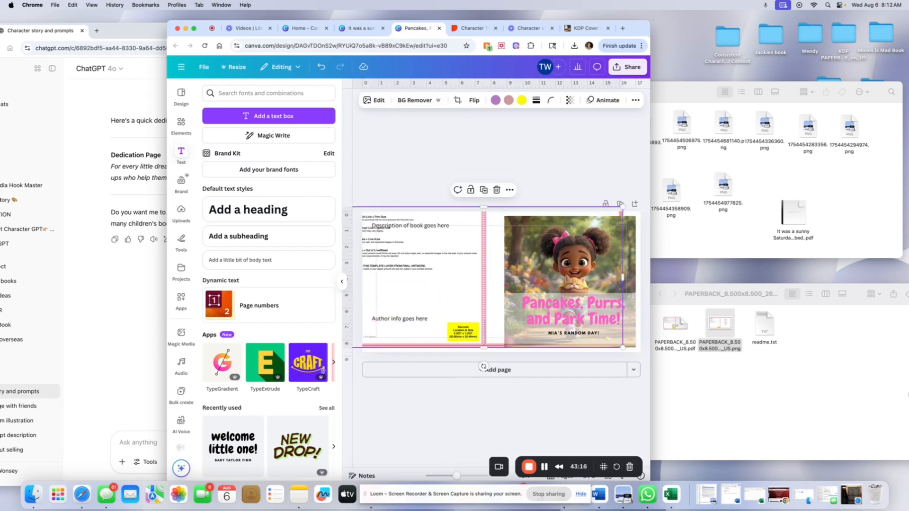
left_click(322, 67)
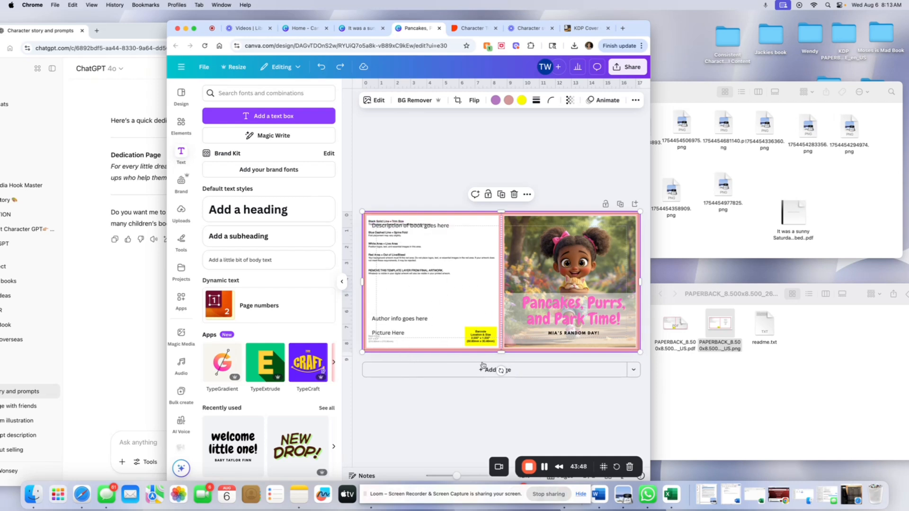
Duplicate the cover page, then delete the KDP template guide image from page 1 through the layers list.
left_click(620, 204)
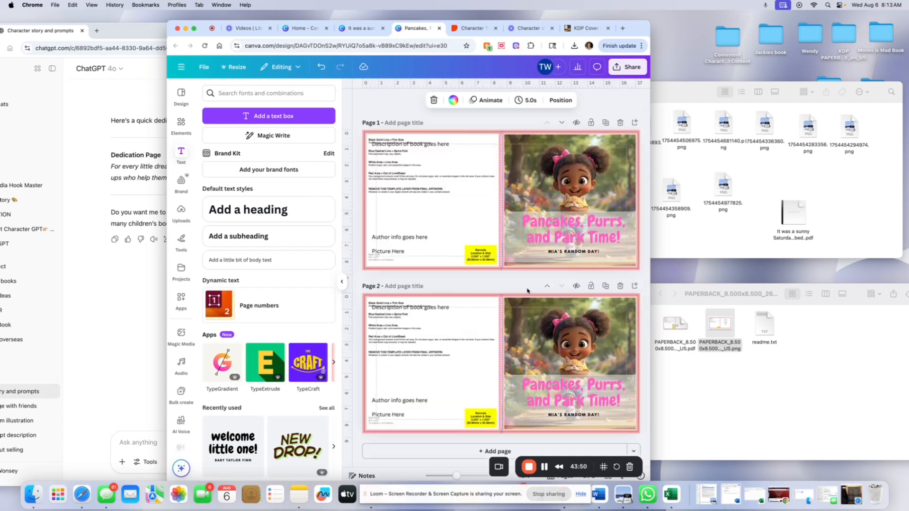
left_click(467, 219)
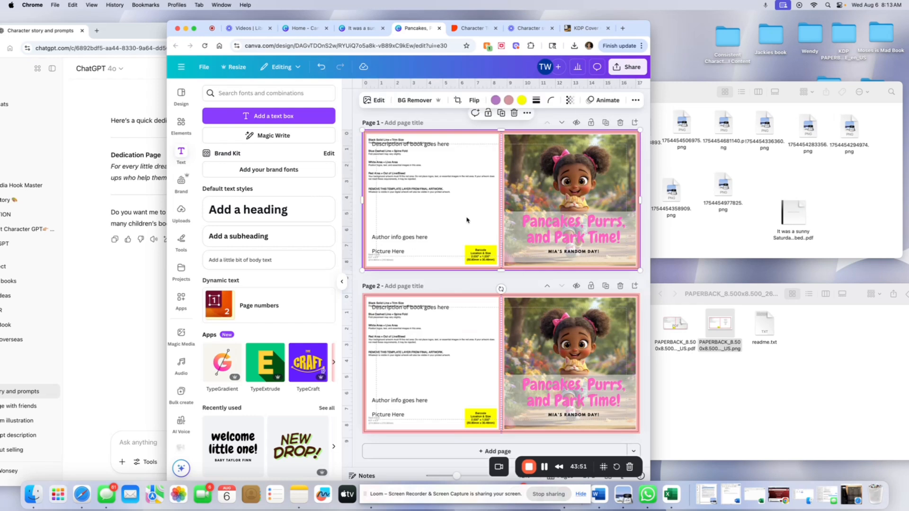
left_click(630, 104)
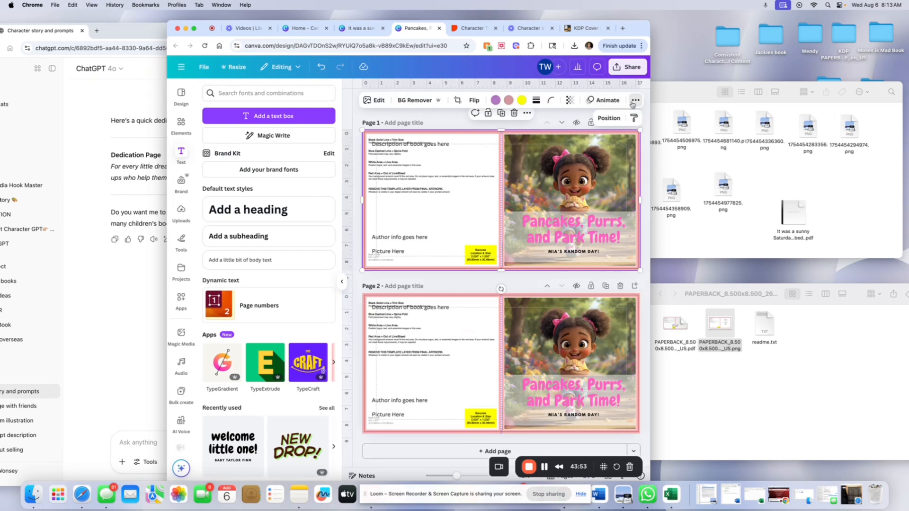
left_click(611, 118)
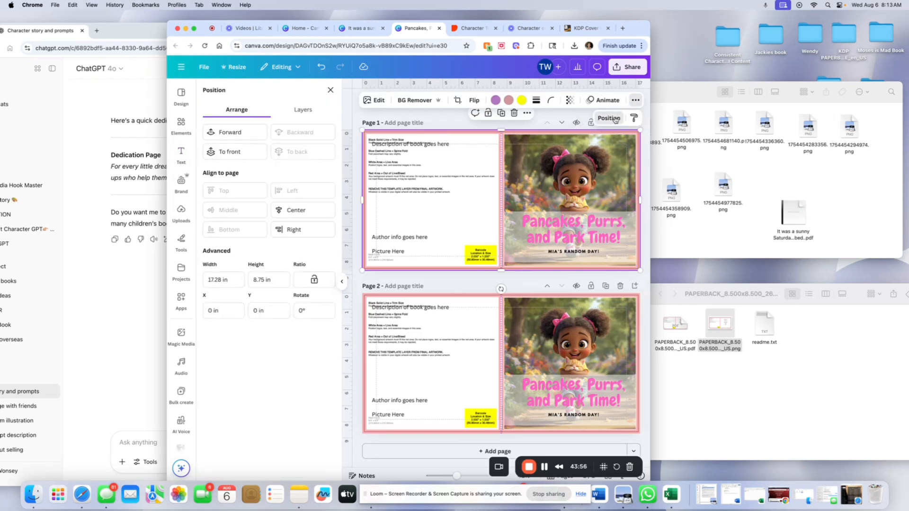
left_click(302, 111)
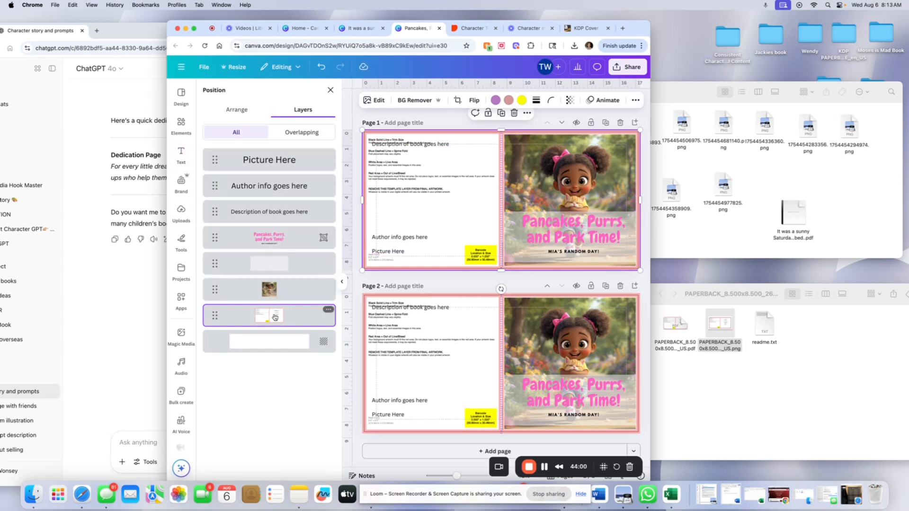
right_click(308, 316)
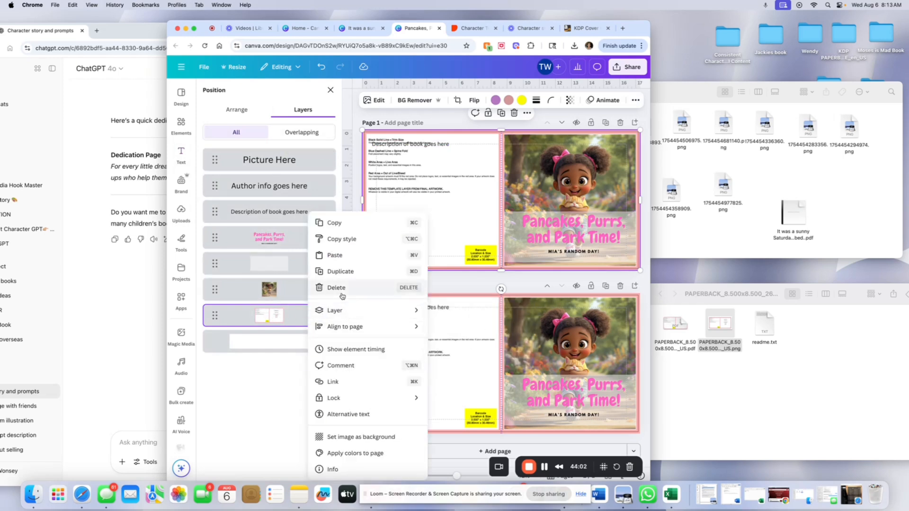
left_click(312, 289)
Set page 1's background color to a light pink photo color.
left_click(406, 144)
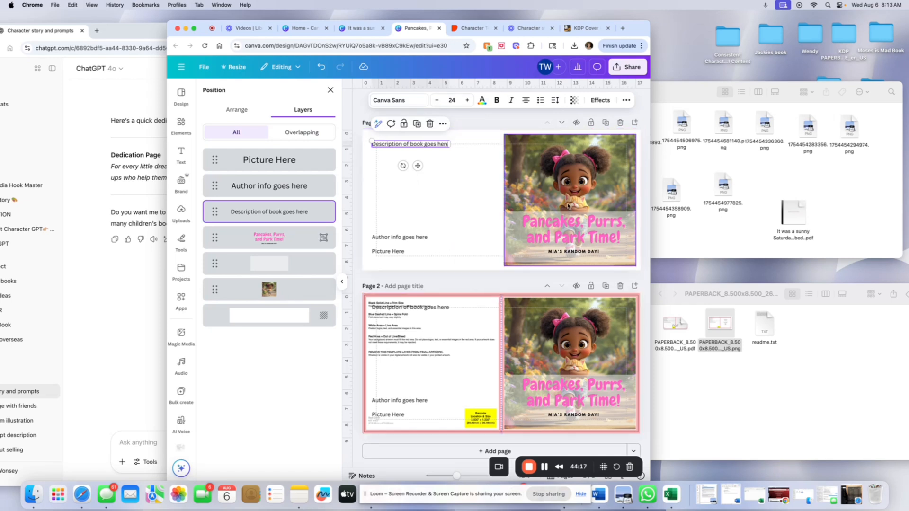
left_click(478, 168)
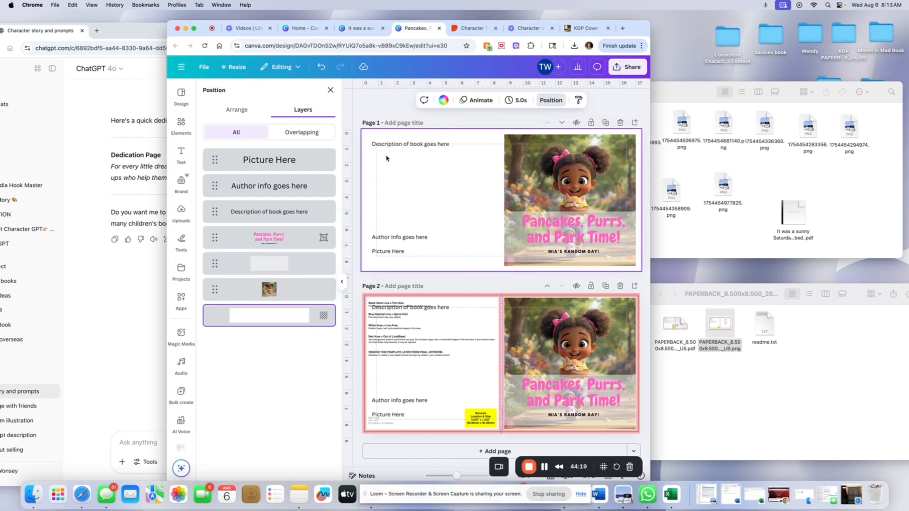
left_click(444, 100)
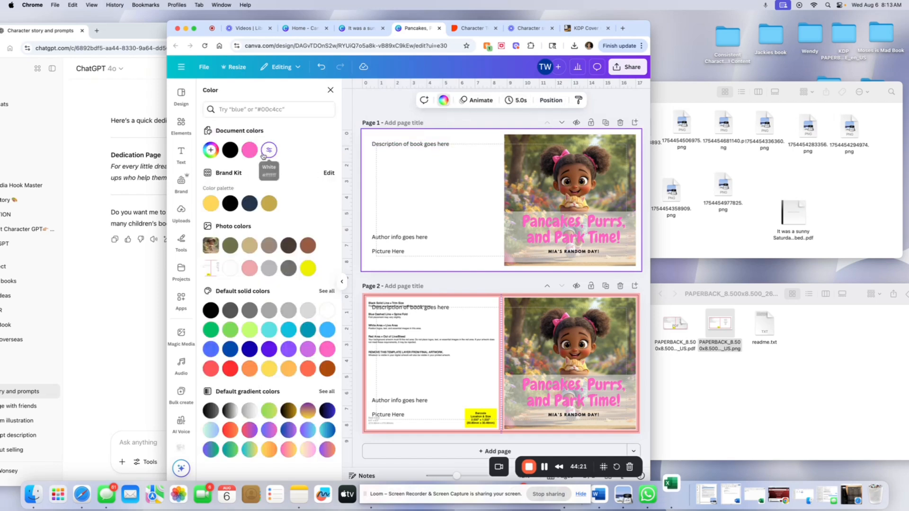
left_click(250, 268)
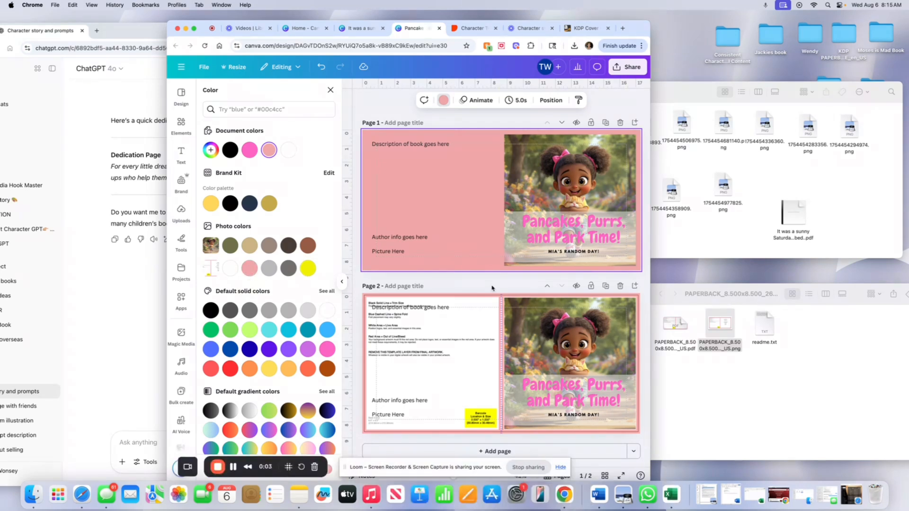
Download the design as a PDF Print file with the CMYK color profile.
left_click(628, 66)
left_click(502, 239)
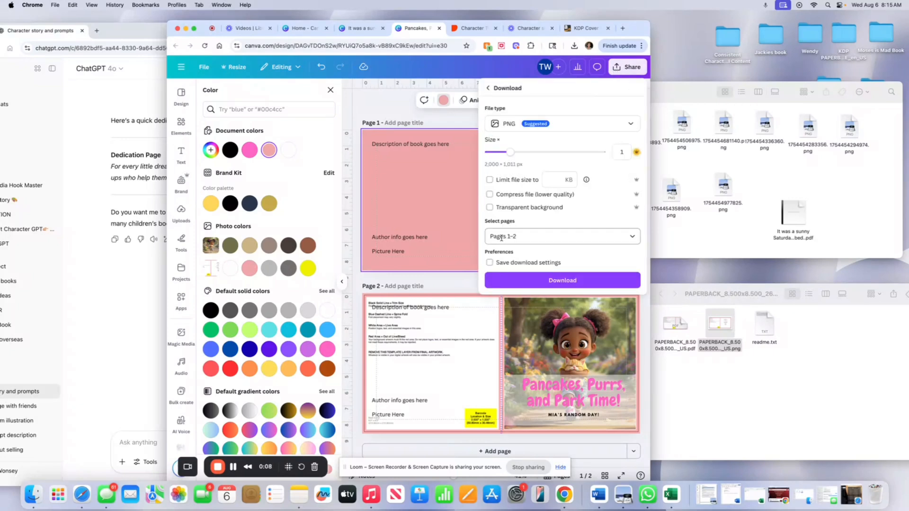
left_click(565, 128)
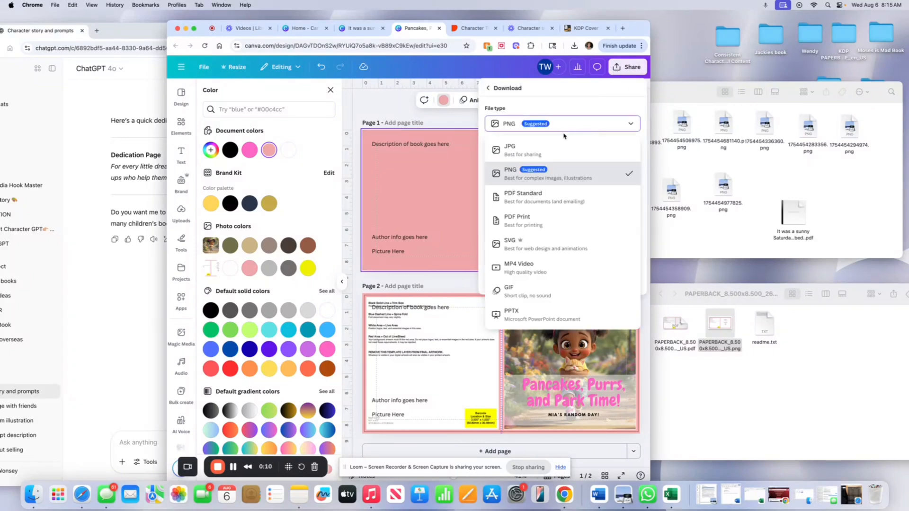
left_click(547, 222)
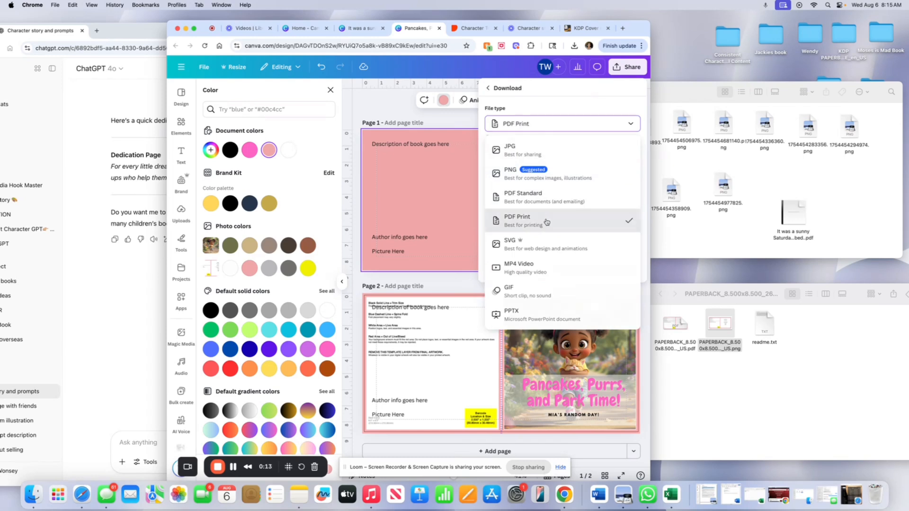
left_click(535, 225)
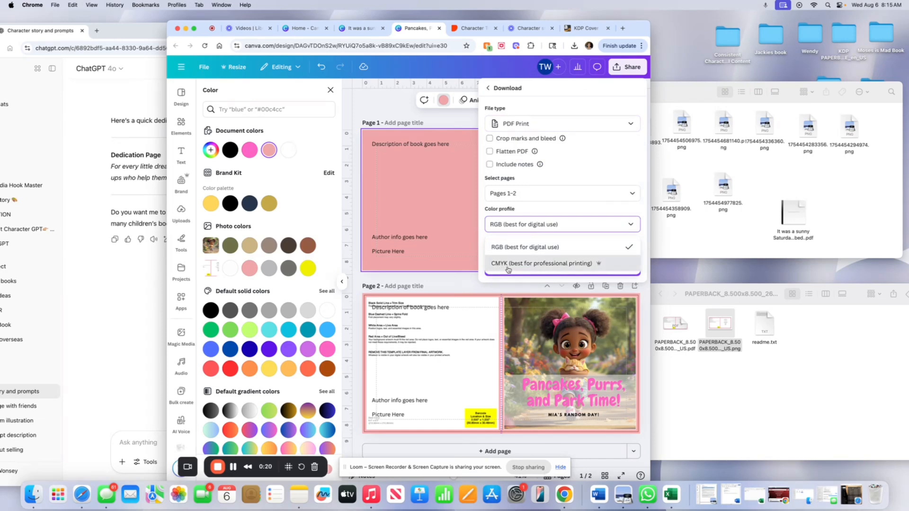
left_click(508, 266)
left_click(512, 269)
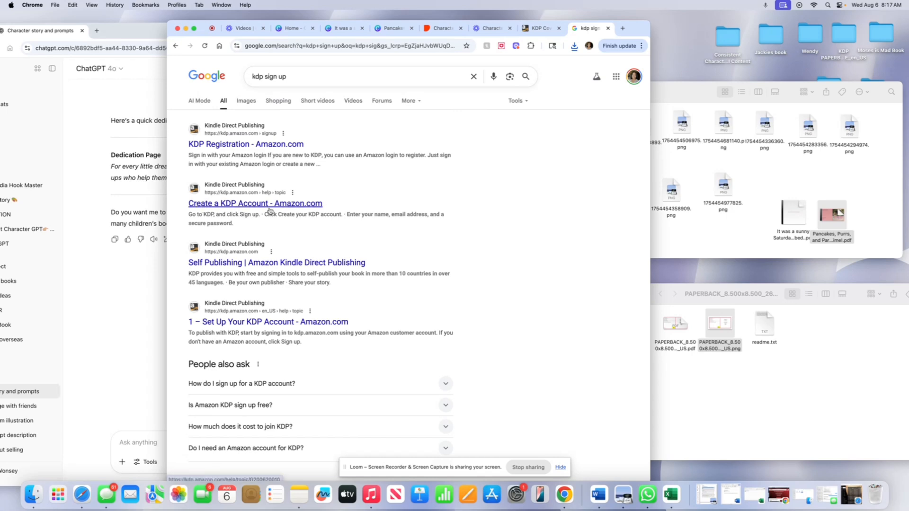
Open the 'Create a KDP Account' help page and follow its links to the KDP sign-up form.
left_click(291, 205)
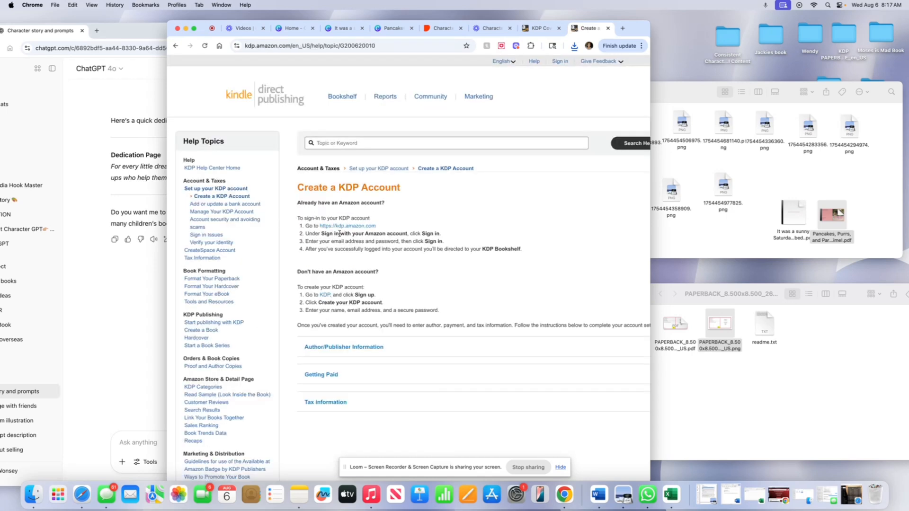
left_click(340, 227)
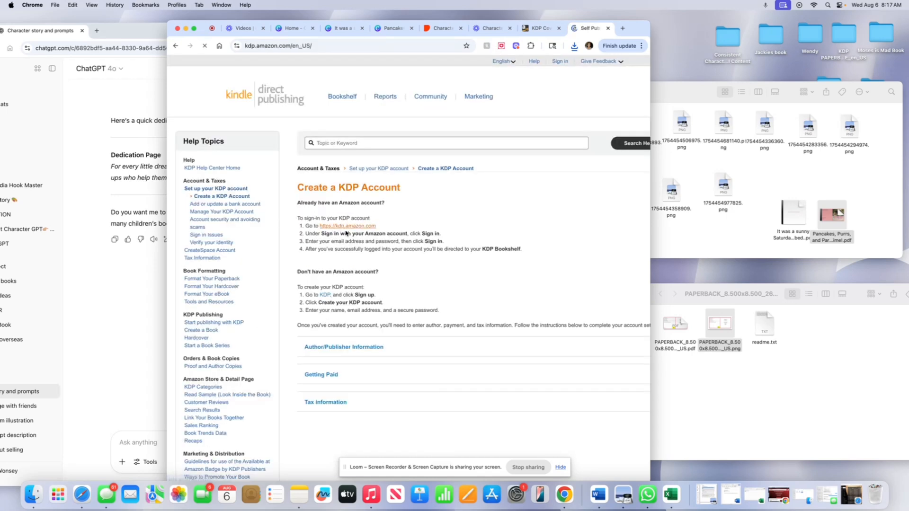
left_click(269, 245)
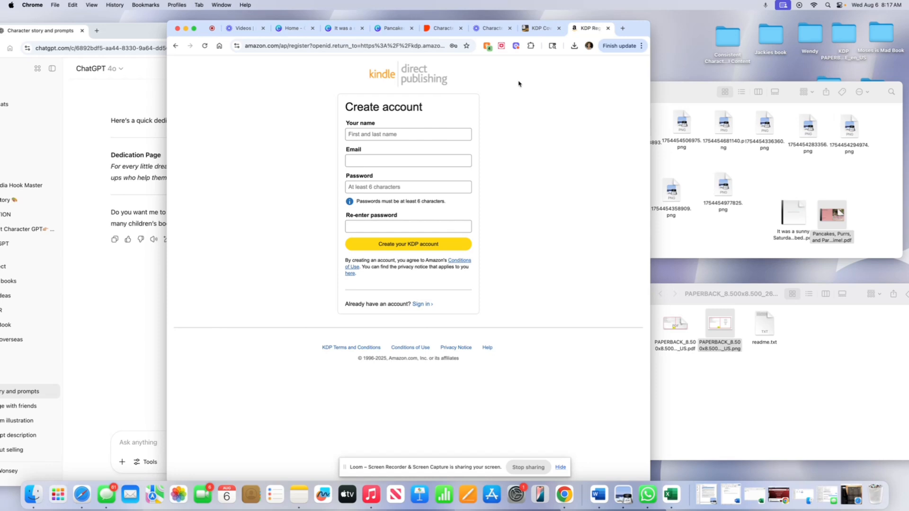
Rearrange the downloaded cover PDF next to the story PDF in the Mia Book folder.
left_click_drag(794, 212, 768, 218)
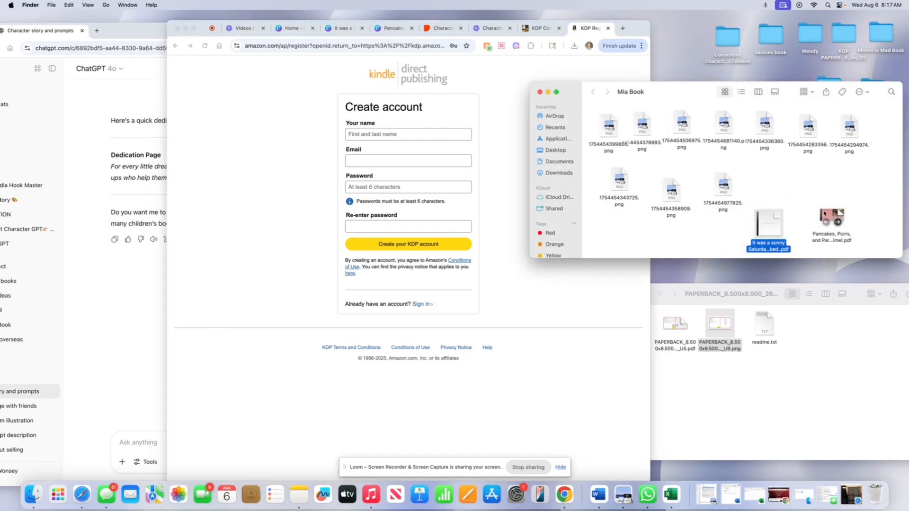
left_click_drag(831, 216, 797, 219)
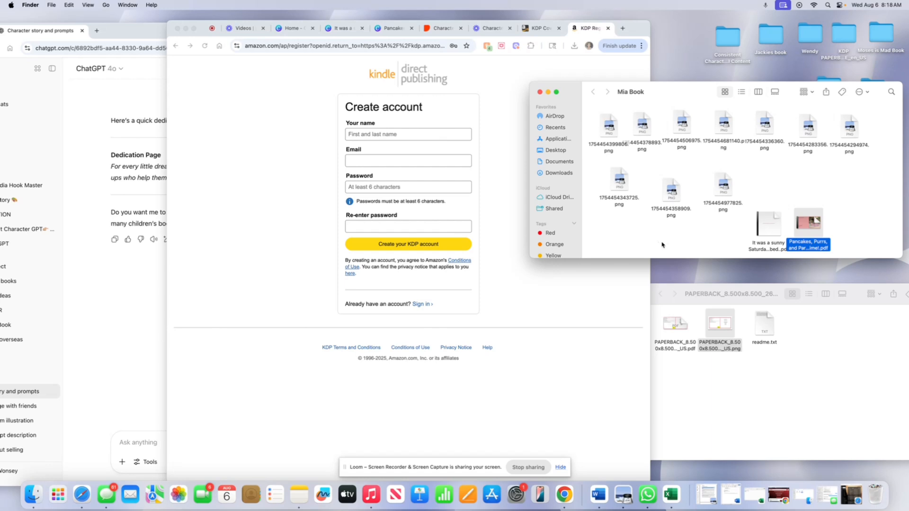
left_click(648, 246)
left_click(589, 292)
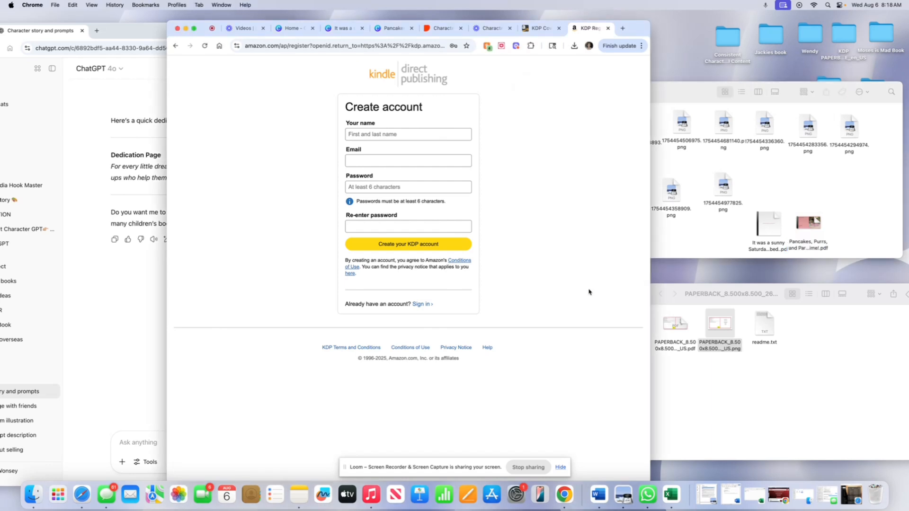